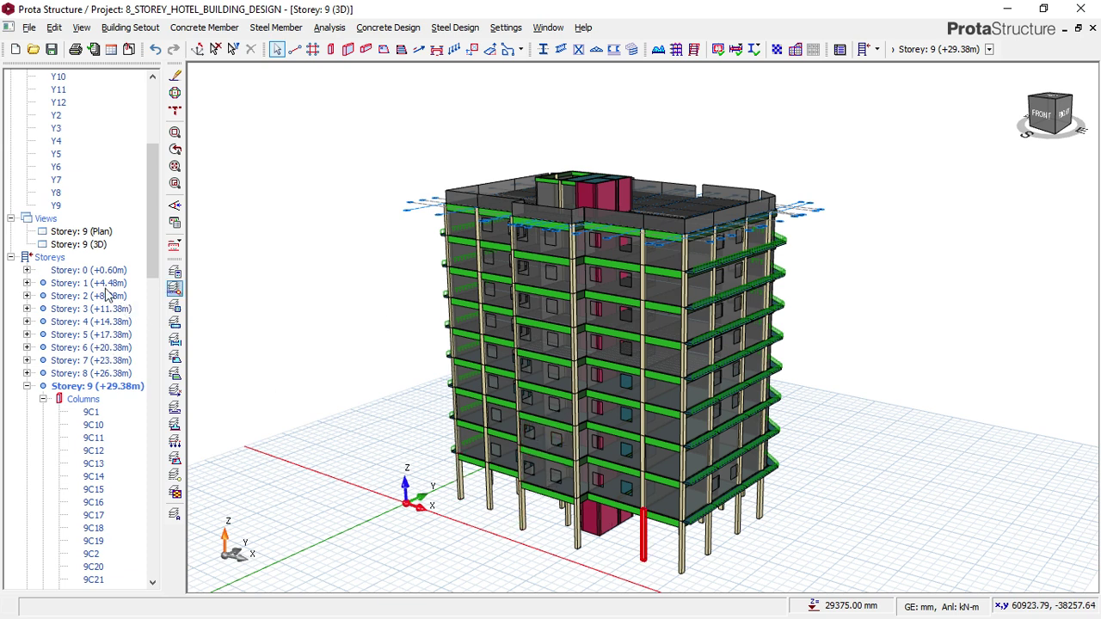
- Make Storey 1 (+4.48m) the active storey and display its full floor plan
{"action": "double_click", "coordinate": [104, 284]}
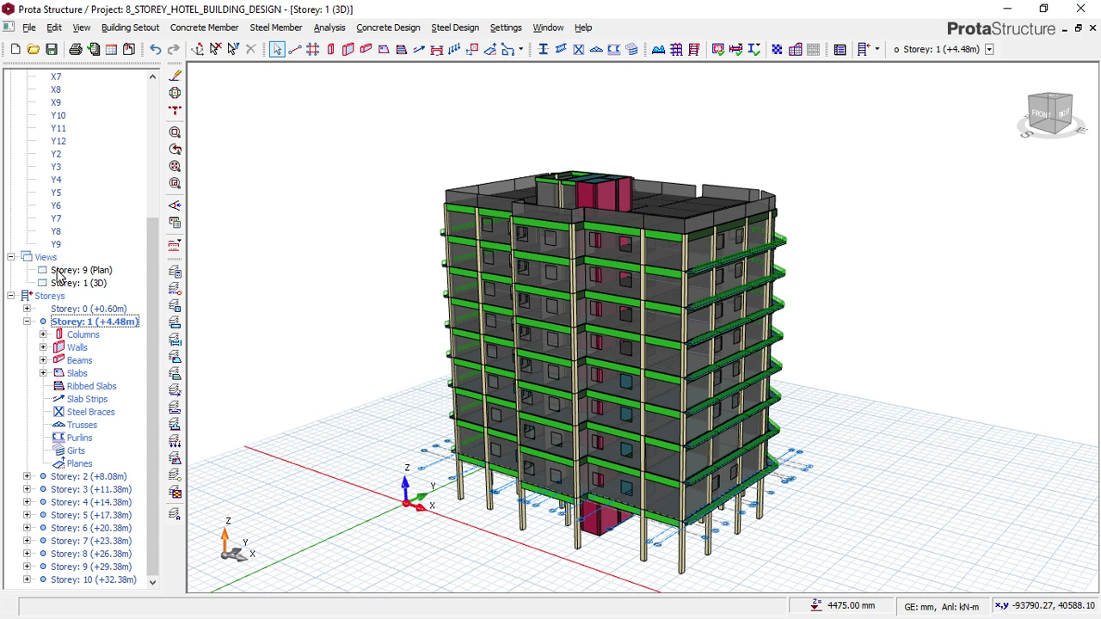
{"action": "double_click", "coordinate": [62, 272]}
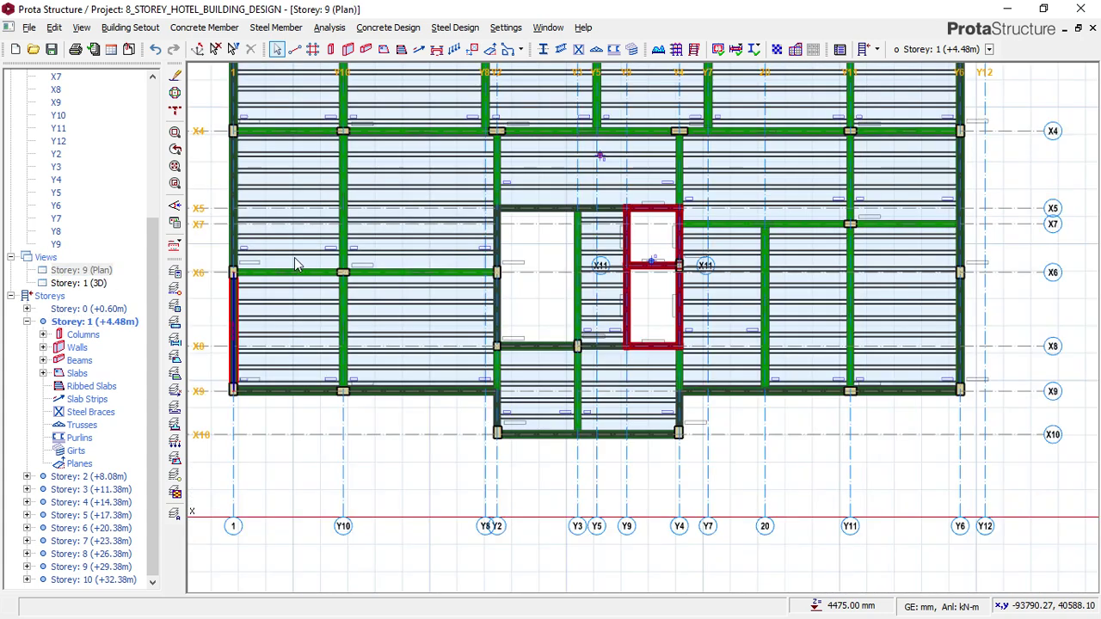
{"action": "left_click", "coordinate": [991, 49]}
{"action": "left_click", "coordinate": [1051, 47]}
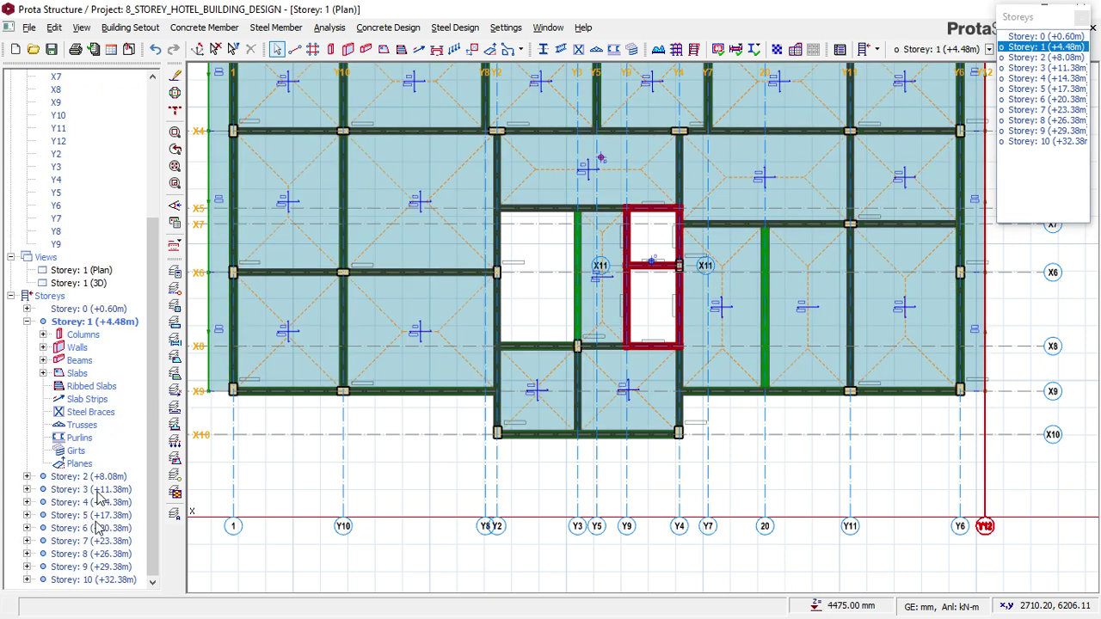
{"action": "scroll", "coordinate": [514, 315], "scroll_direction": "down", "scroll_amount": 1}
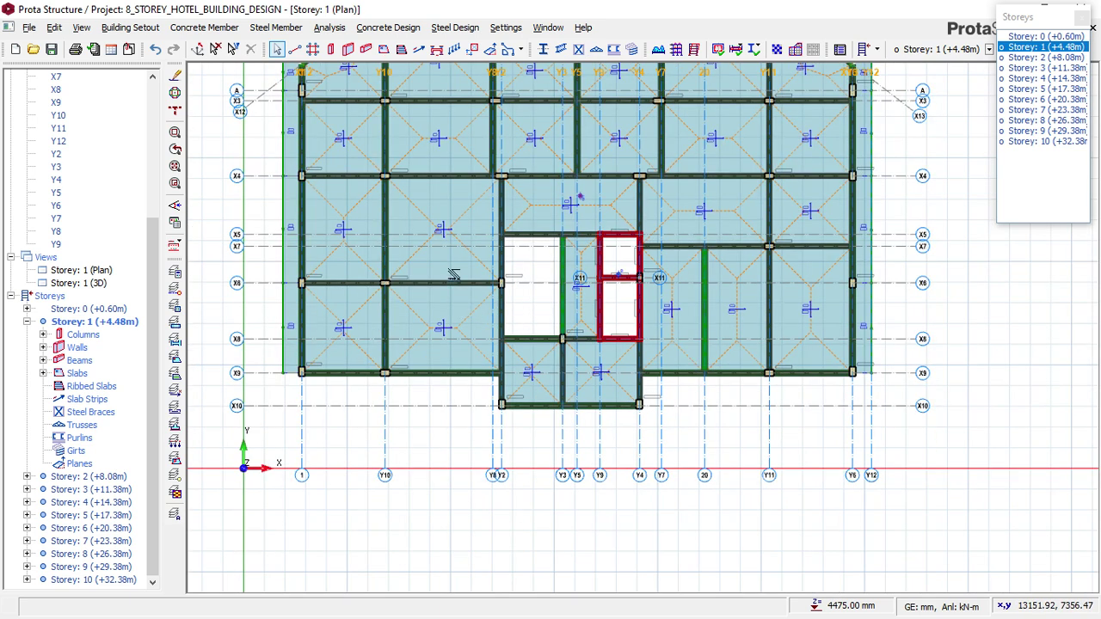
{"action": "middle_click_drag", "start_coordinate": [491, 275], "coordinate": [513, 376]}
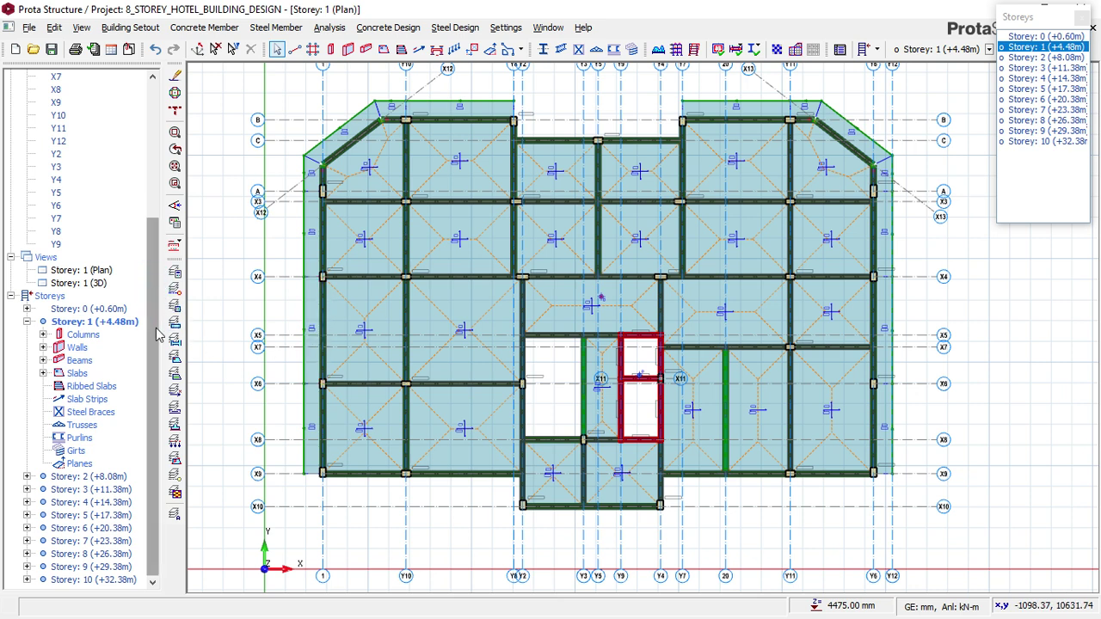
{"action": "left_click", "coordinate": [174, 306]}
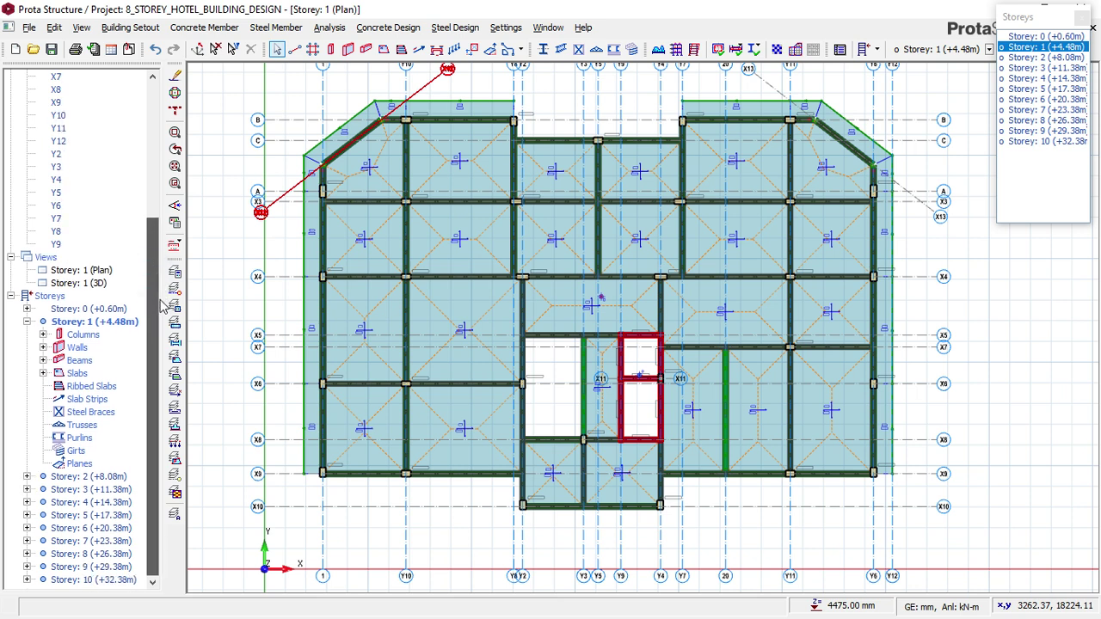
{"action": "left_click", "coordinate": [120, 29]}
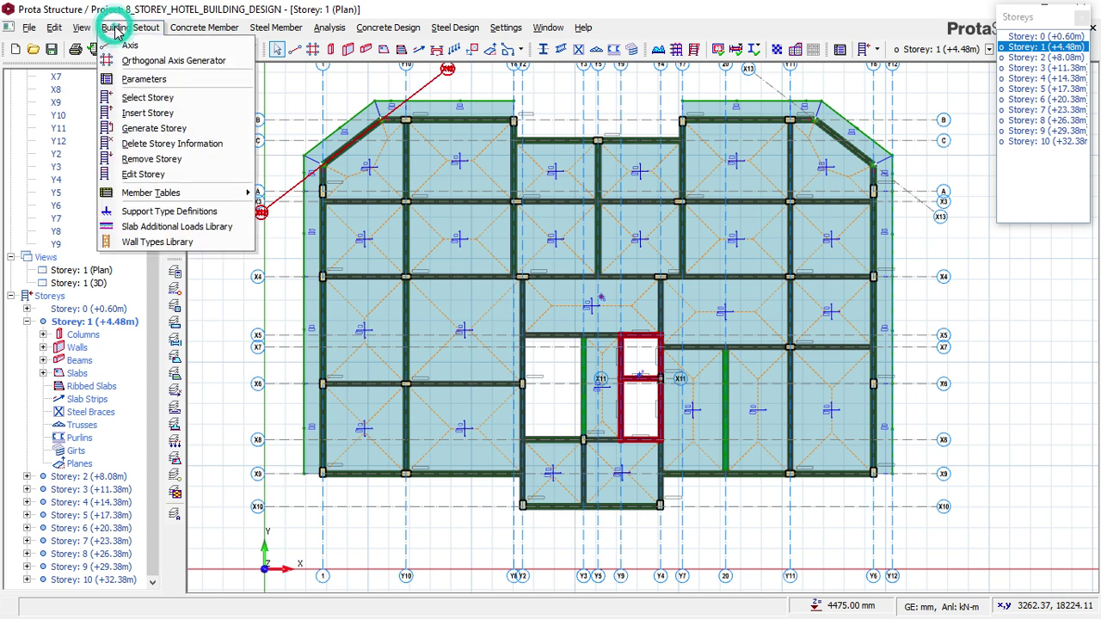
{"action": "left_click", "coordinate": [153, 114]}
{"action": "left_click", "coordinate": [453, 334]}
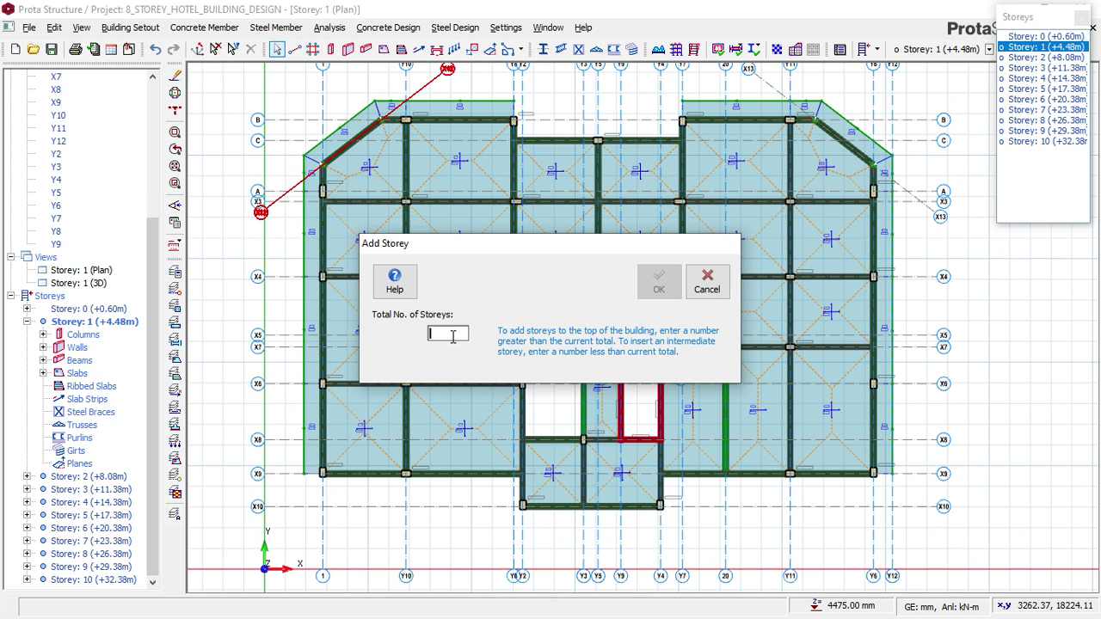
{"action": "type", "text": "1"}
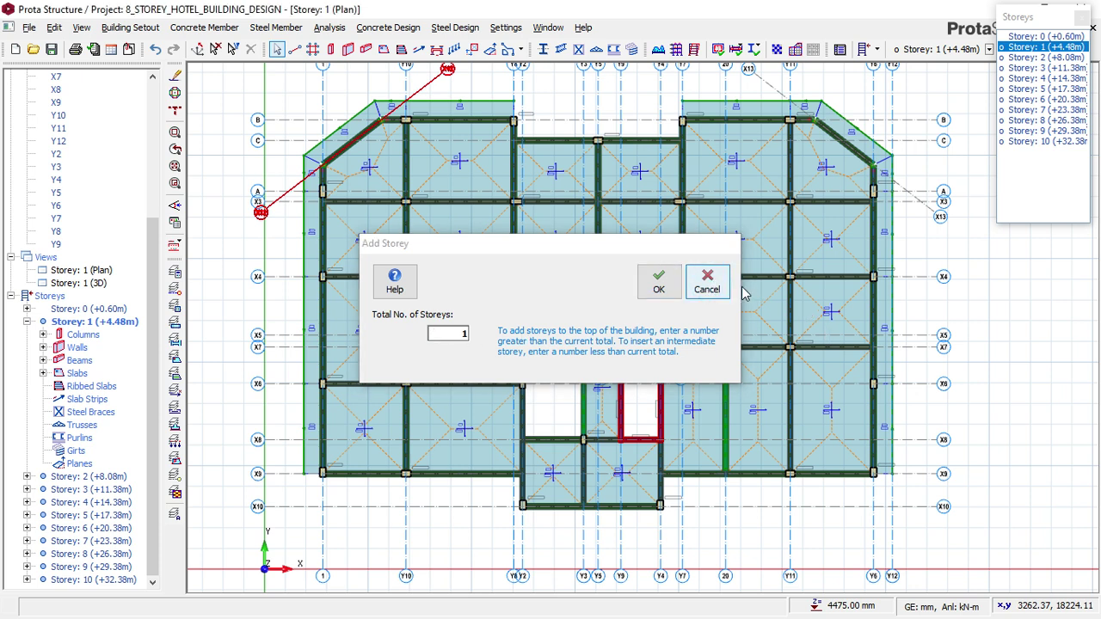
{"action": "left_click", "coordinate": [709, 283]}
- Examine the whole building in the Storey 1 3D view, from the top storey down to the ground-level columns
{"action": "double_click", "coordinate": [86, 283]}
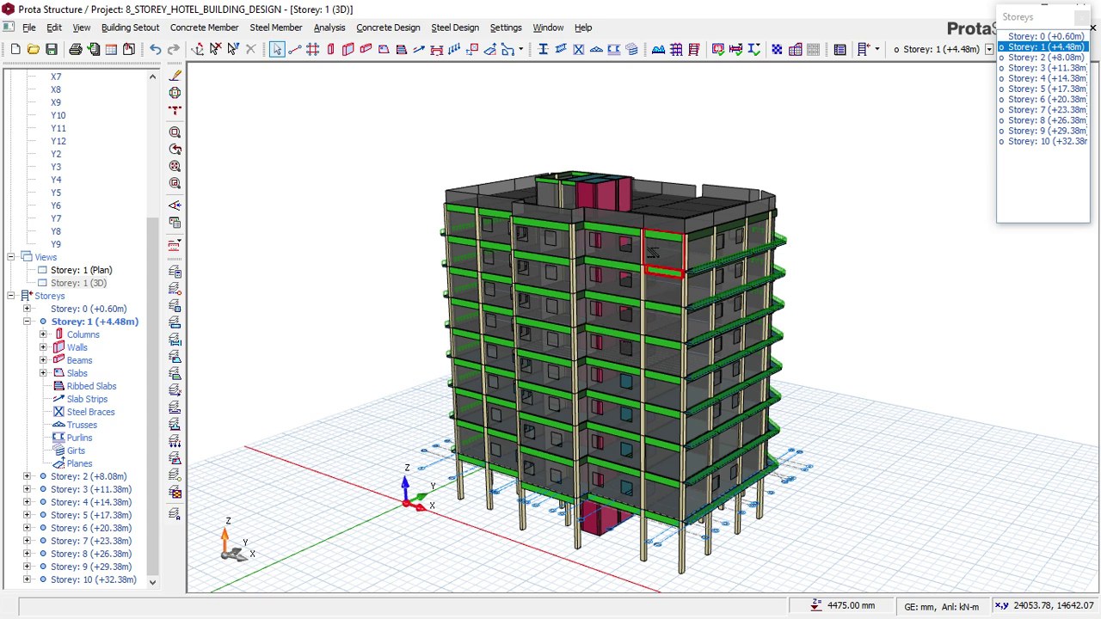
{"action": "mouse_move", "coordinate": [651, 253]}
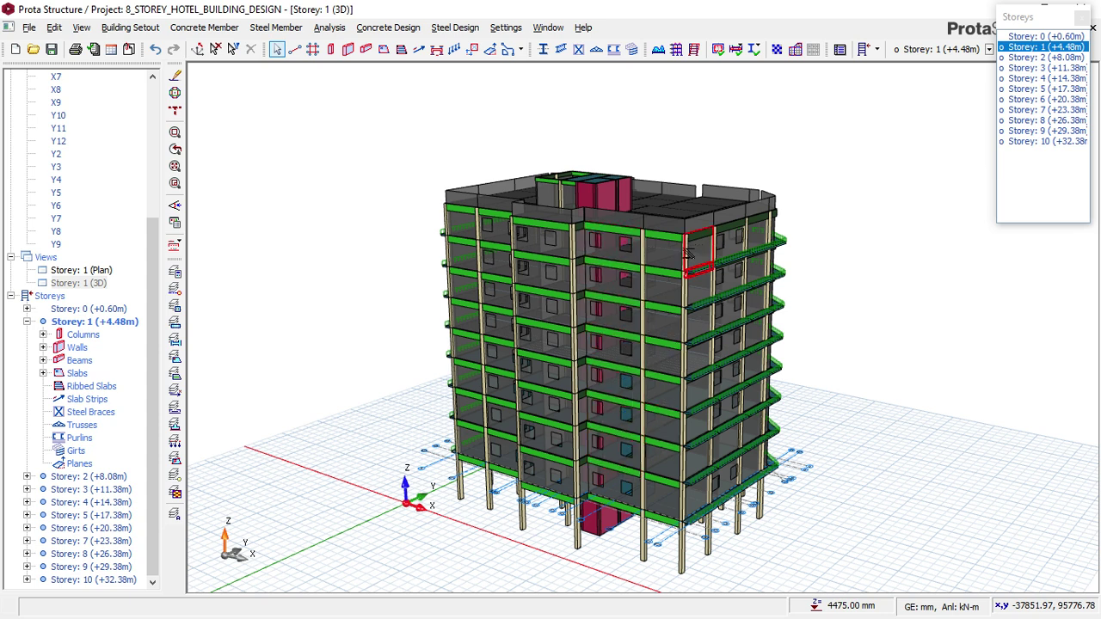
{"action": "mouse_move", "coordinate": [685, 255]}
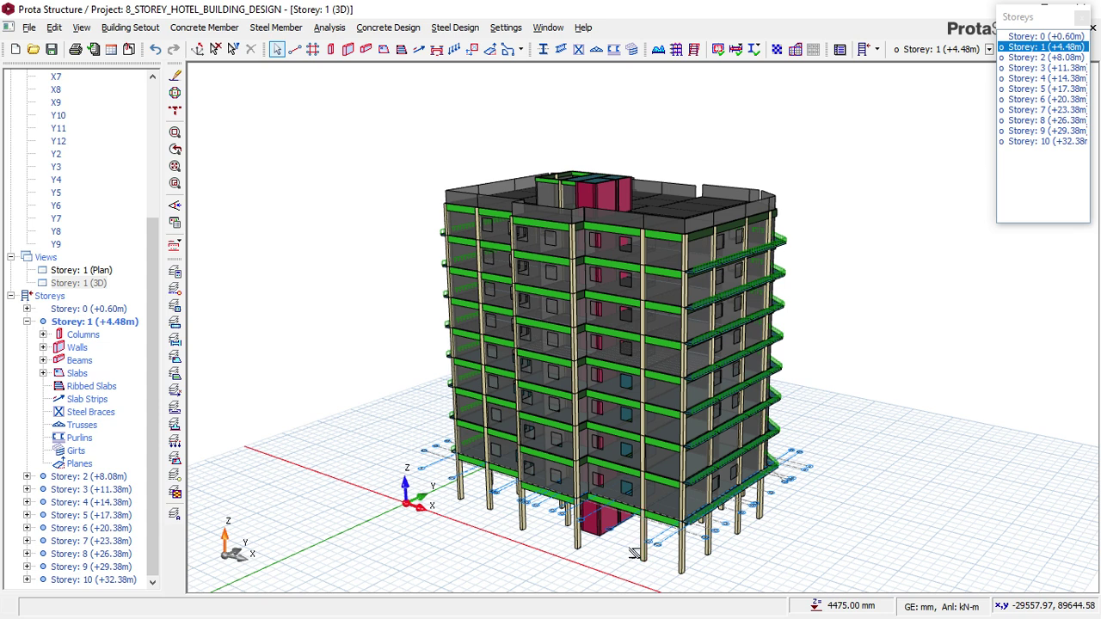
{"action": "mouse_move", "coordinate": [150, 319]}
{"action": "left_mouse_down"}
{"action": "mouse_move", "coordinate": [157, 296]}
{"action": "mouse_move", "coordinate": [153, 320]}
{"action": "left_mouse_up"}
- Return to the Storey 1 plan view and insert an intermediate storey, with 1 as the total number of storeys
{"action": "double_click", "coordinate": [95, 271]}
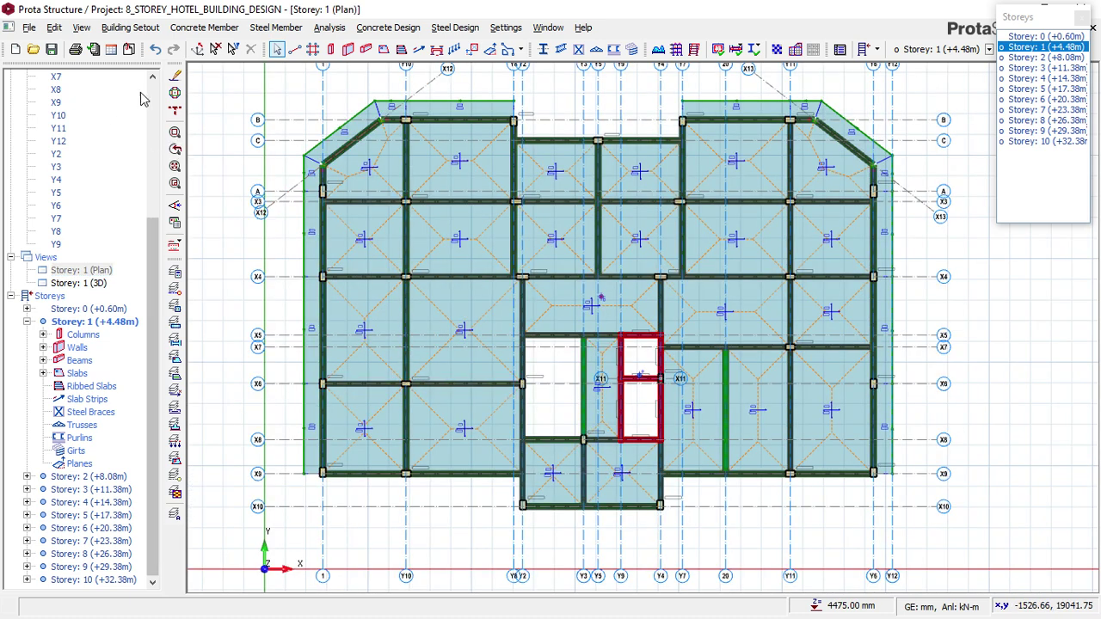
{"action": "left_click", "coordinate": [130, 27]}
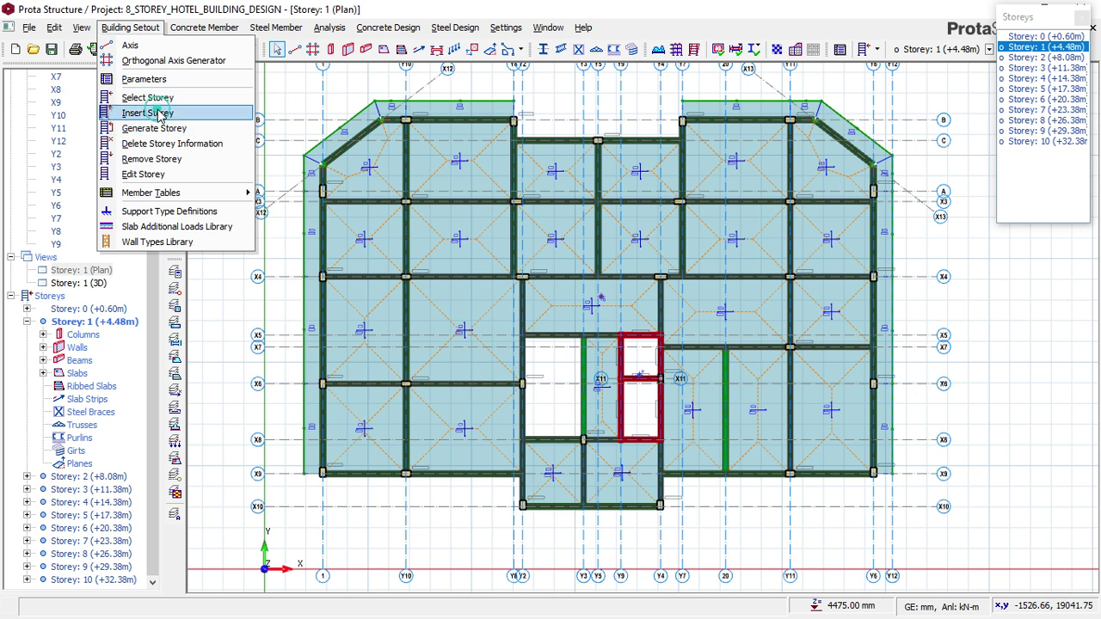
{"action": "left_click", "coordinate": [159, 113]}
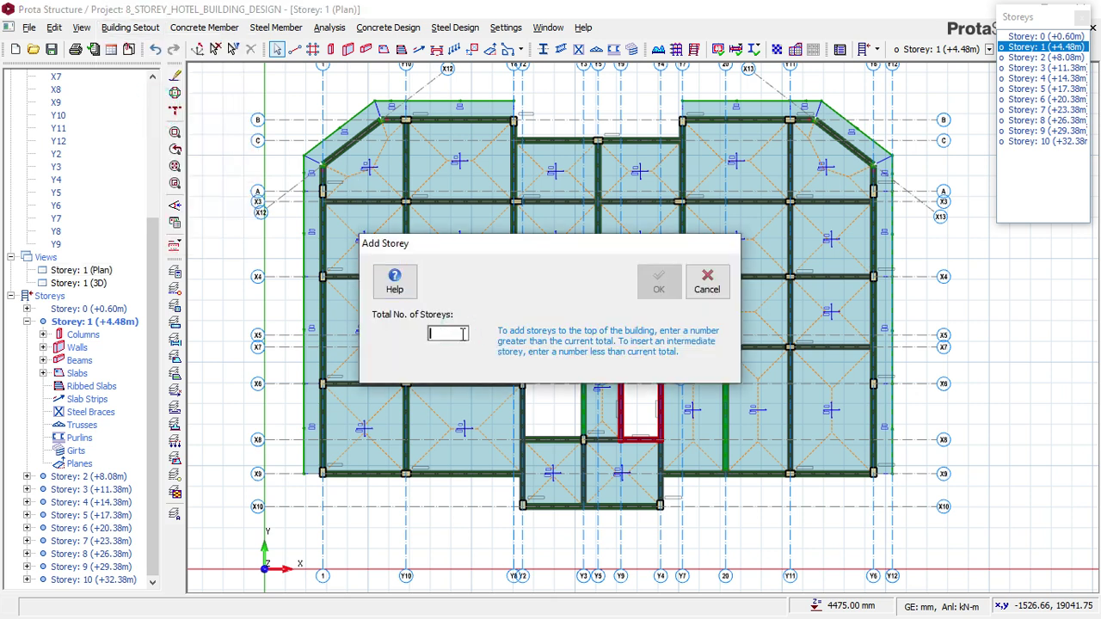
{"action": "type", "text": "1"}
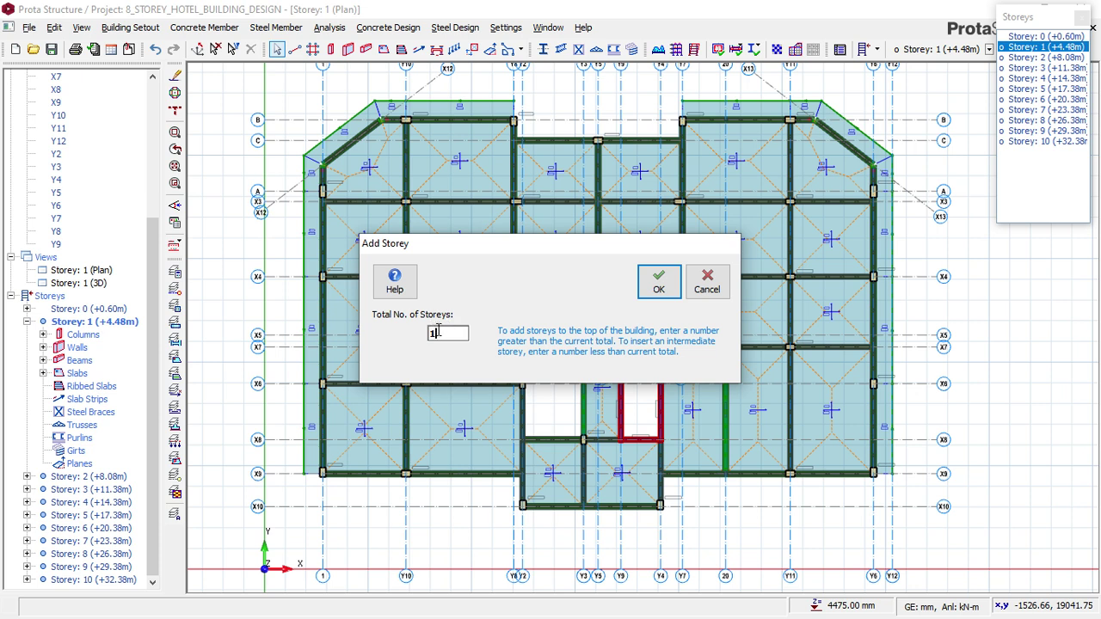
{"action": "left_click", "coordinate": [660, 284]}
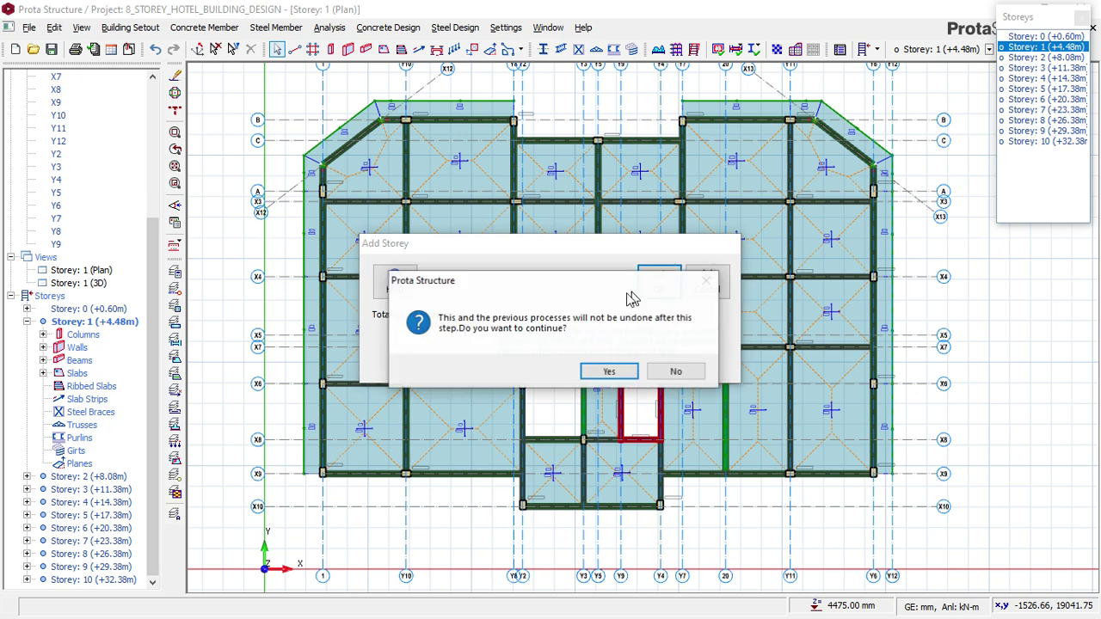
{"action": "left_click", "coordinate": [583, 365]}
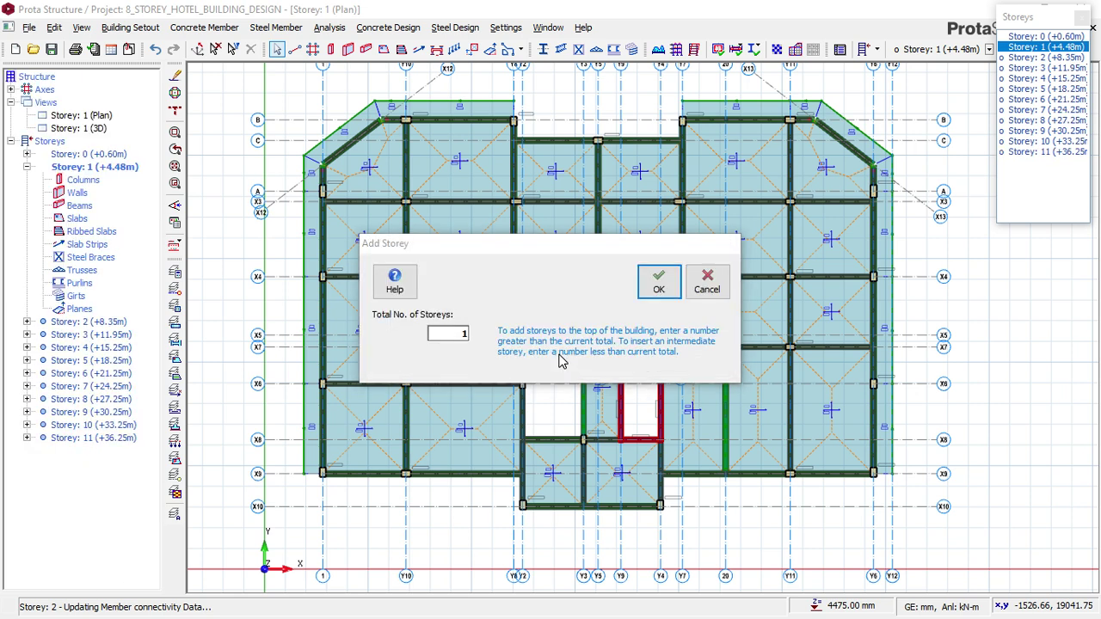
{"action": "key", "text": "Return"}
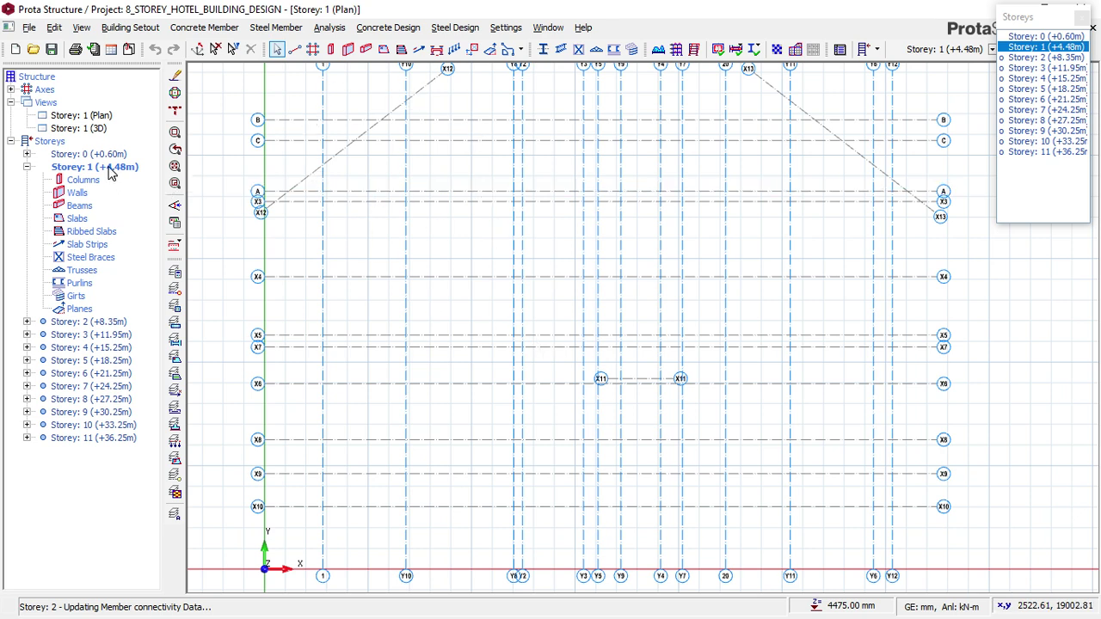
- Try to run Generate Storey with the empty Storey 1 active
{"action": "left_click", "coordinate": [129, 29]}
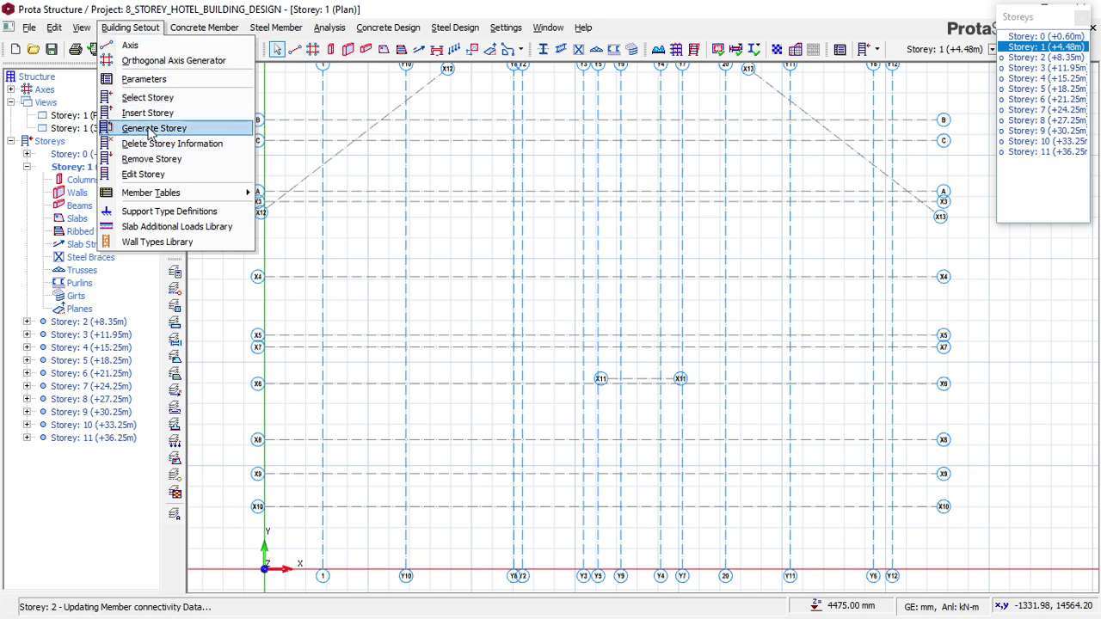
{"action": "left_click", "coordinate": [148, 126]}
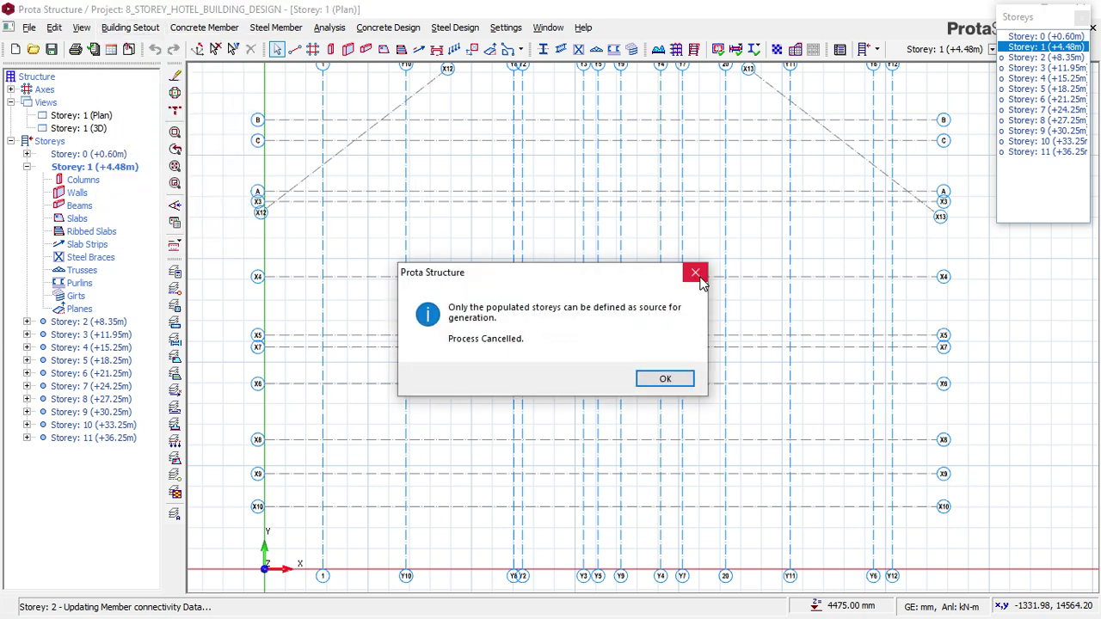
{"action": "left_click", "coordinate": [698, 276]}
- Activate Storey 2 and generate Storey 1 (+4.48m) from Storey 2 (+8.35m) with all member types included
{"action": "left_click", "coordinate": [108, 322]}
{"action": "double_click", "coordinate": [111, 321]}
{"action": "double_click", "coordinate": [124, 320]}
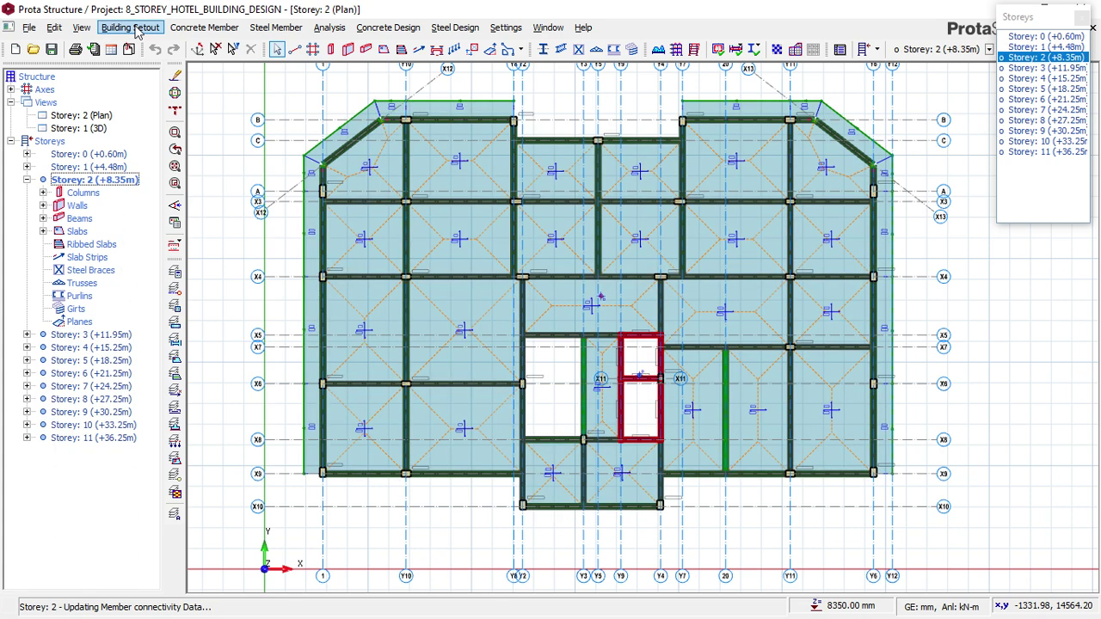
{"action": "left_click", "coordinate": [129, 27]}
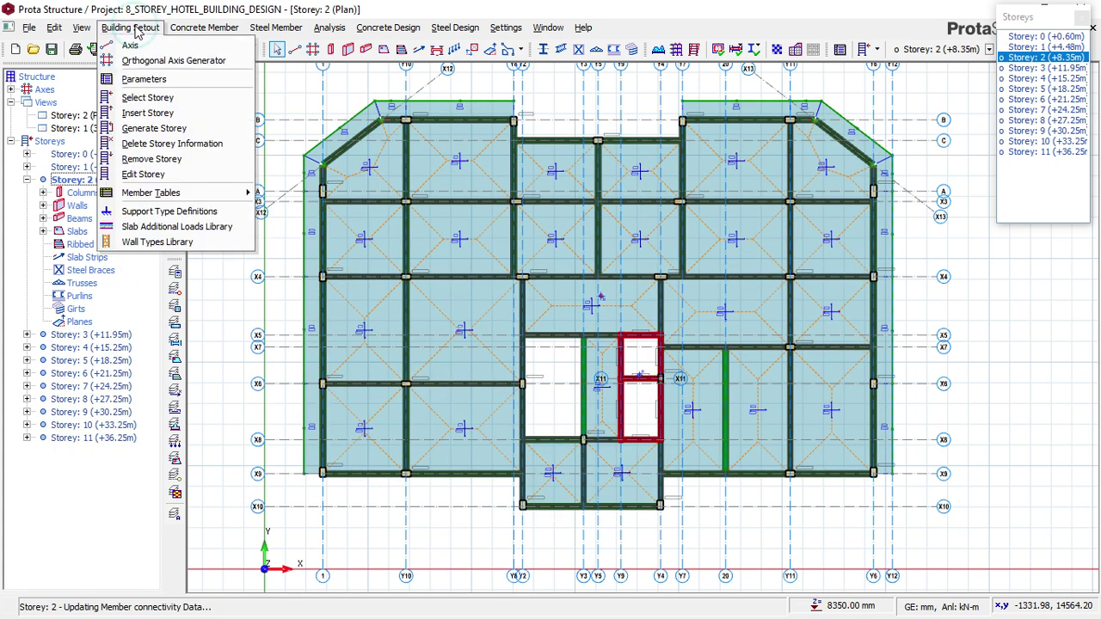
{"action": "left_click", "coordinate": [156, 128]}
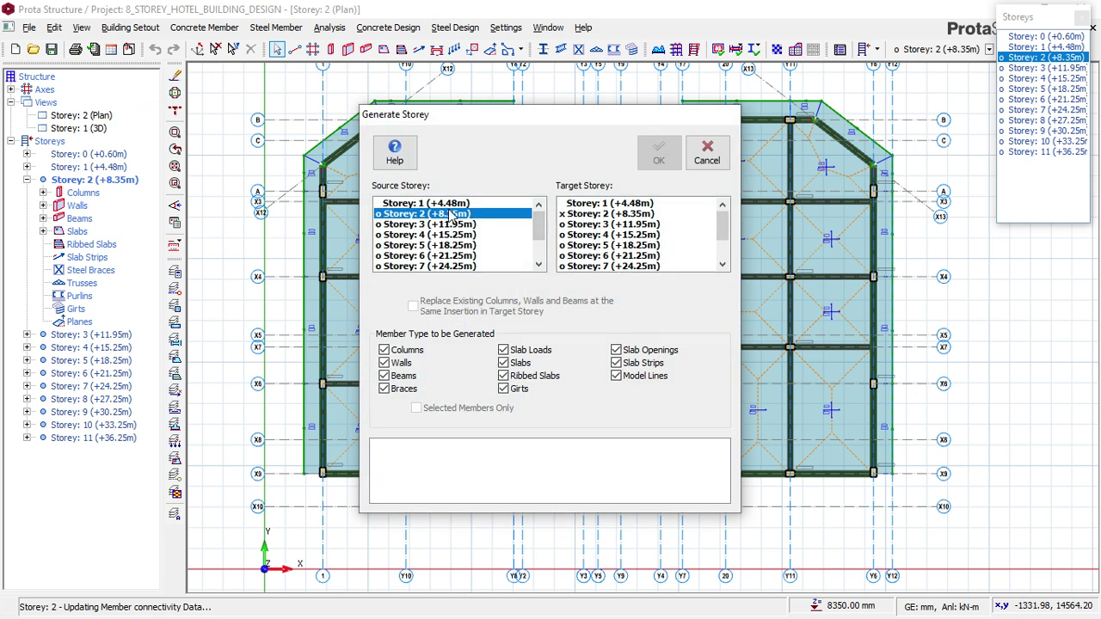
{"action": "left_click", "coordinate": [448, 205]}
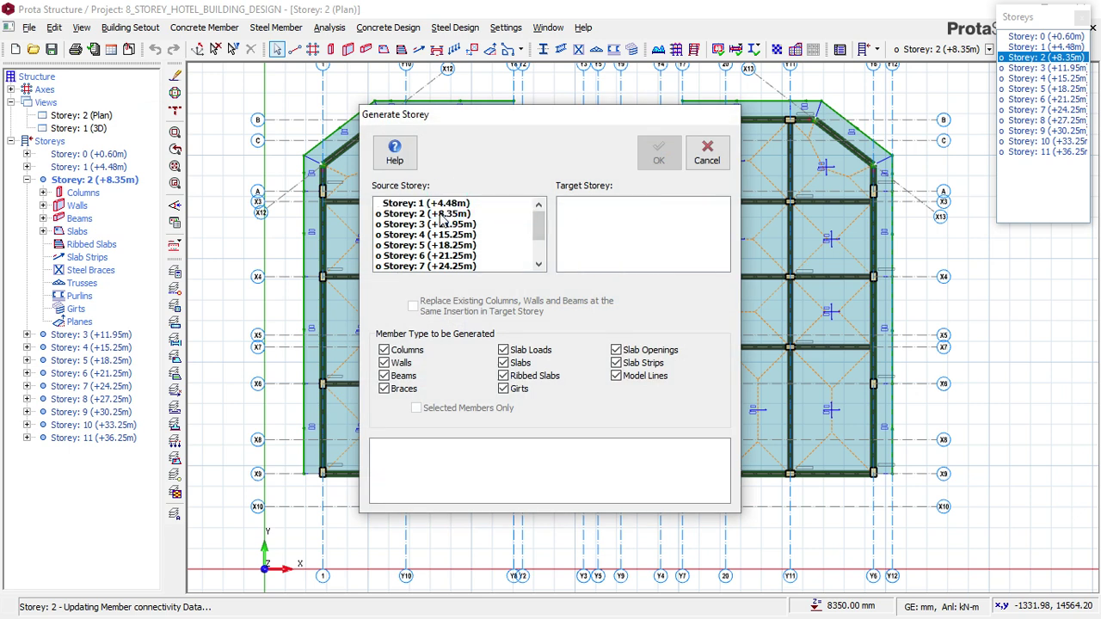
{"action": "left_click", "coordinate": [441, 215]}
{"action": "left_click", "coordinate": [635, 205]}
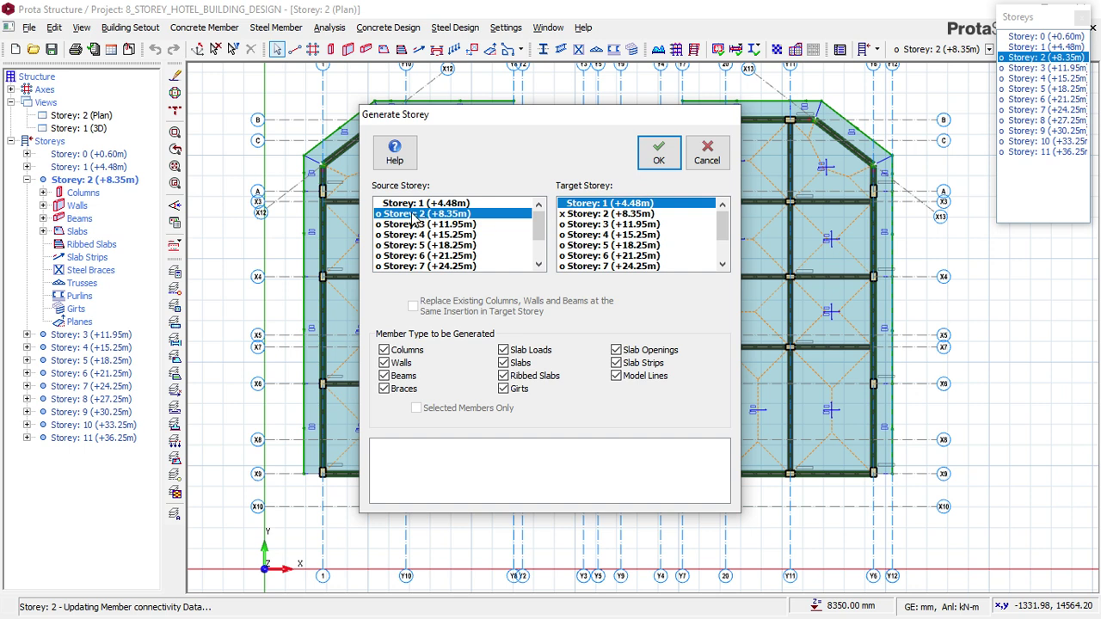
{"action": "left_click", "coordinate": [658, 160]}
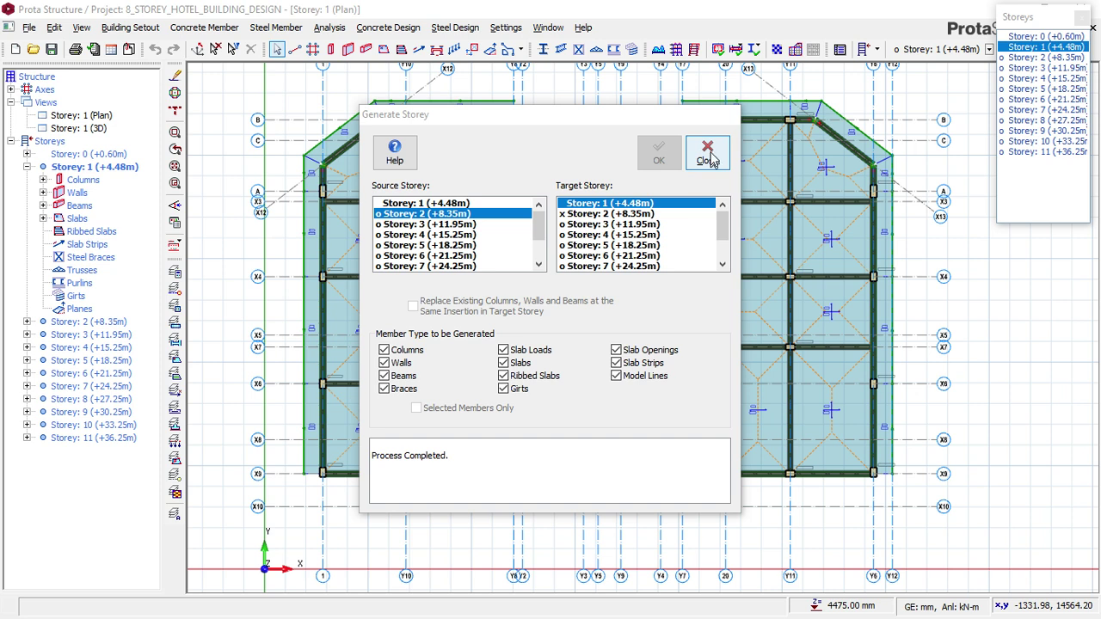
{"action": "left_click", "coordinate": [708, 154]}
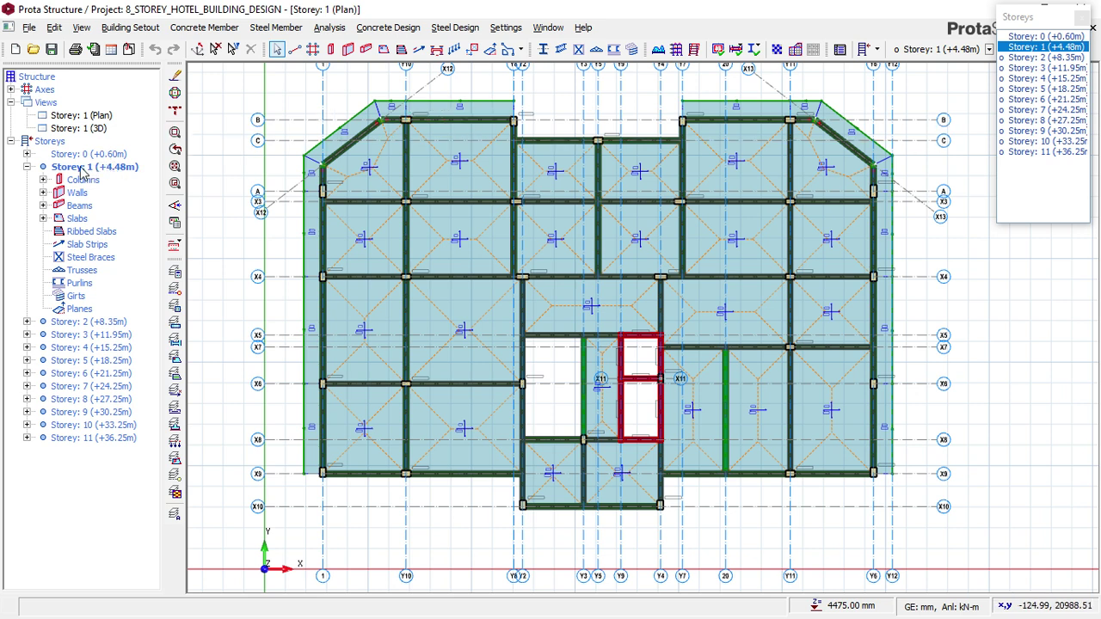
{"action": "right_click", "coordinate": [76, 168]}
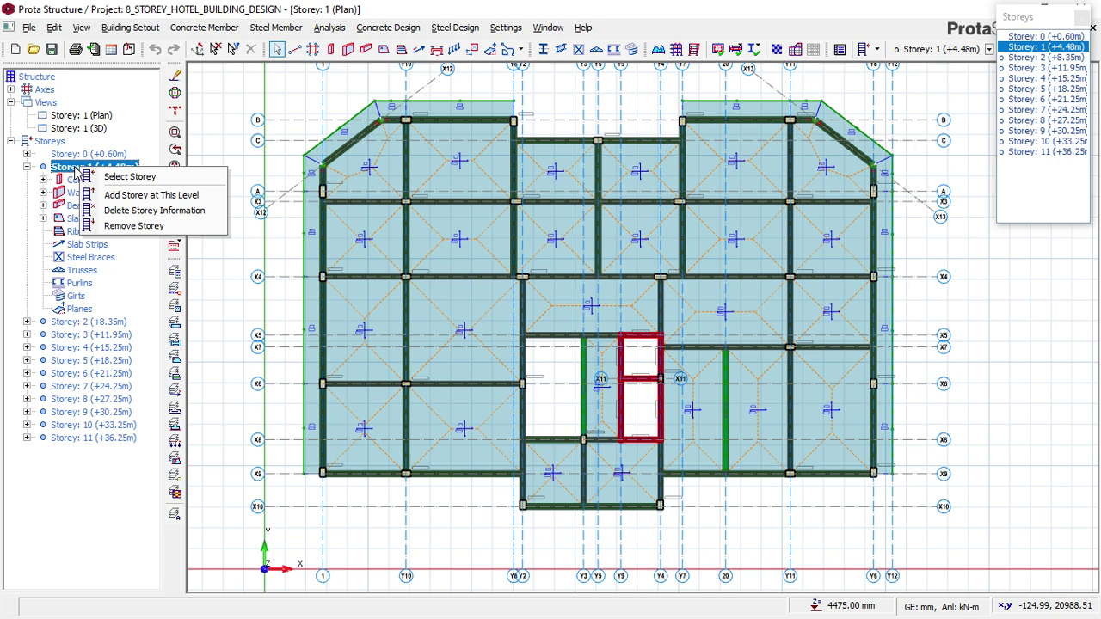
{"action": "left_click", "coordinate": [76, 168]}
- Delete all cantilever slabs outside the perimeter beams along both sides, the angled corners and the axis B edges of Storey 1
{"action": "mouse_move", "coordinate": [441, 119]}
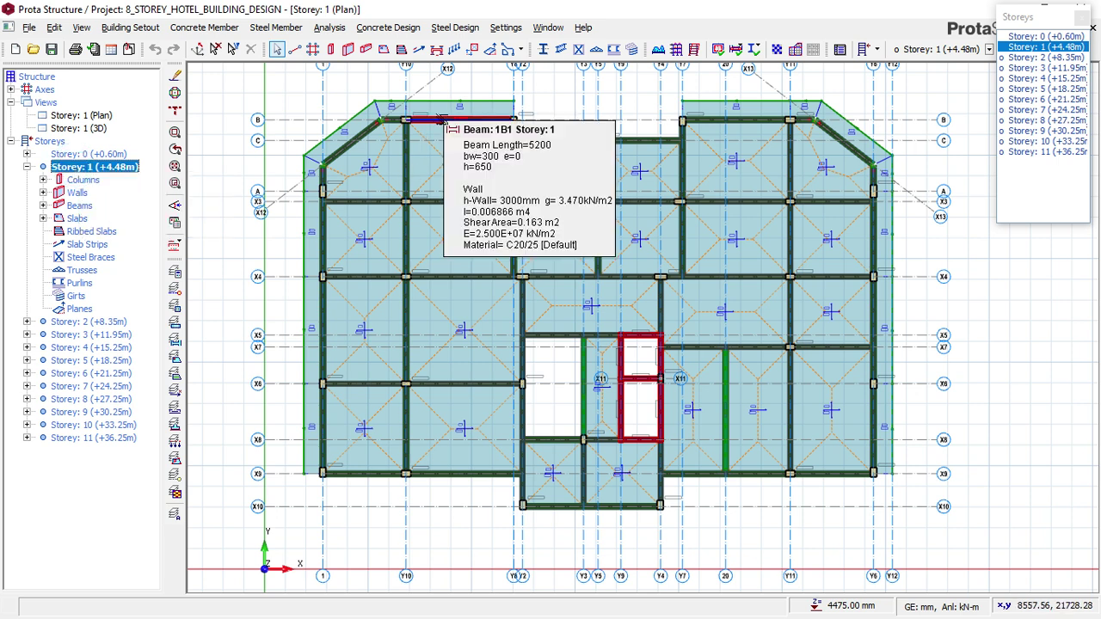
{"action": "scroll", "coordinate": [437, 100], "scroll_direction": "up", "scroll_amount": 3}
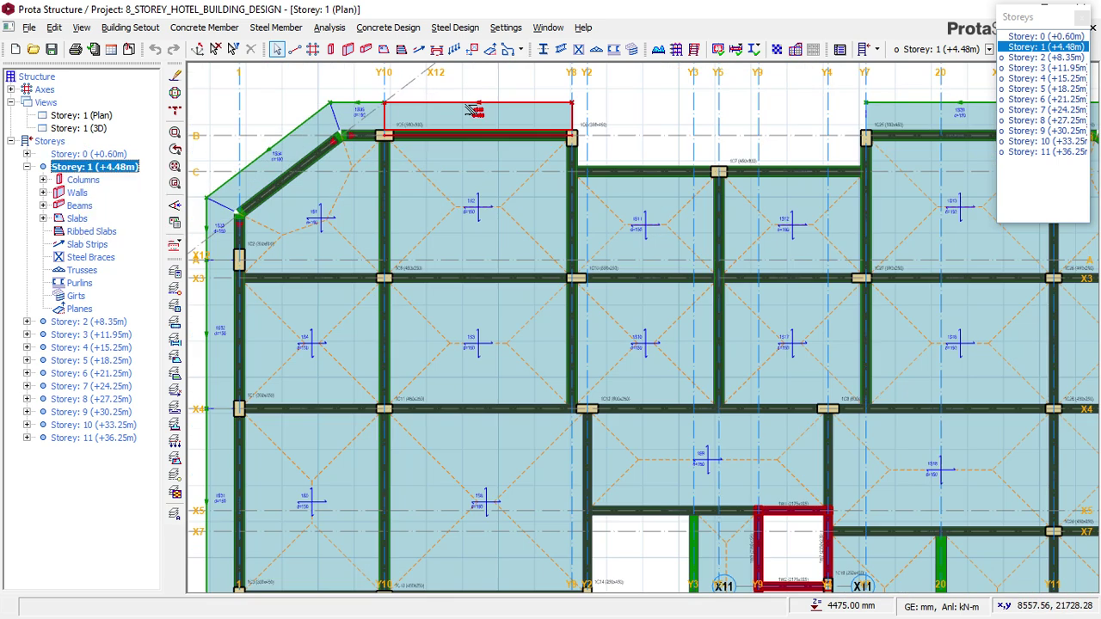
{"action": "left_click", "coordinate": [486, 112]}
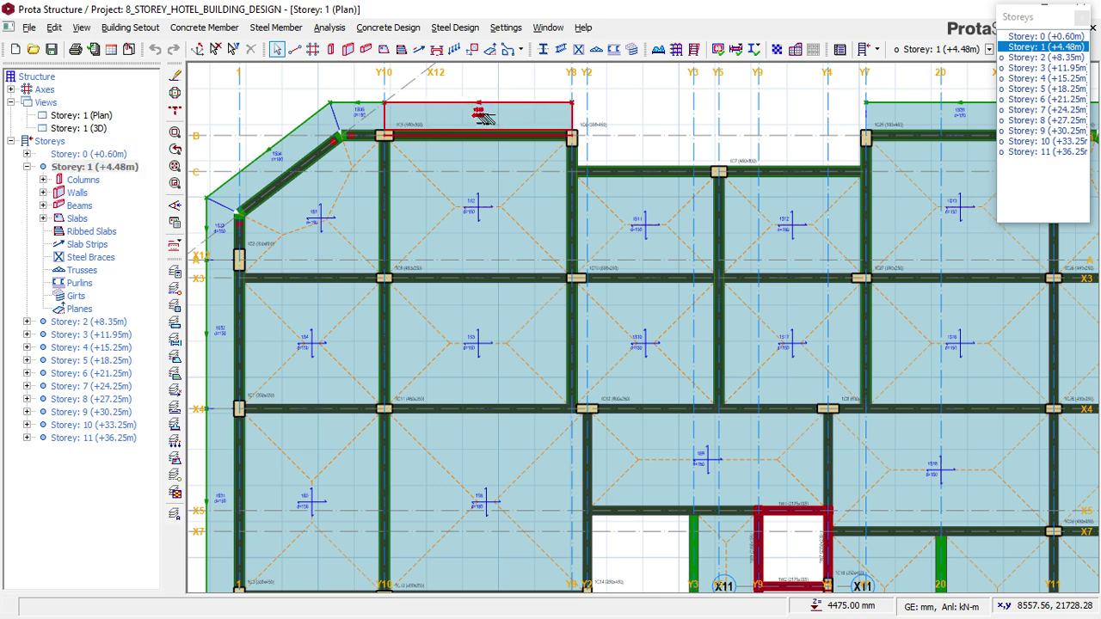
{"action": "scroll", "coordinate": [503, 103], "scroll_direction": "down", "scroll_amount": 1}
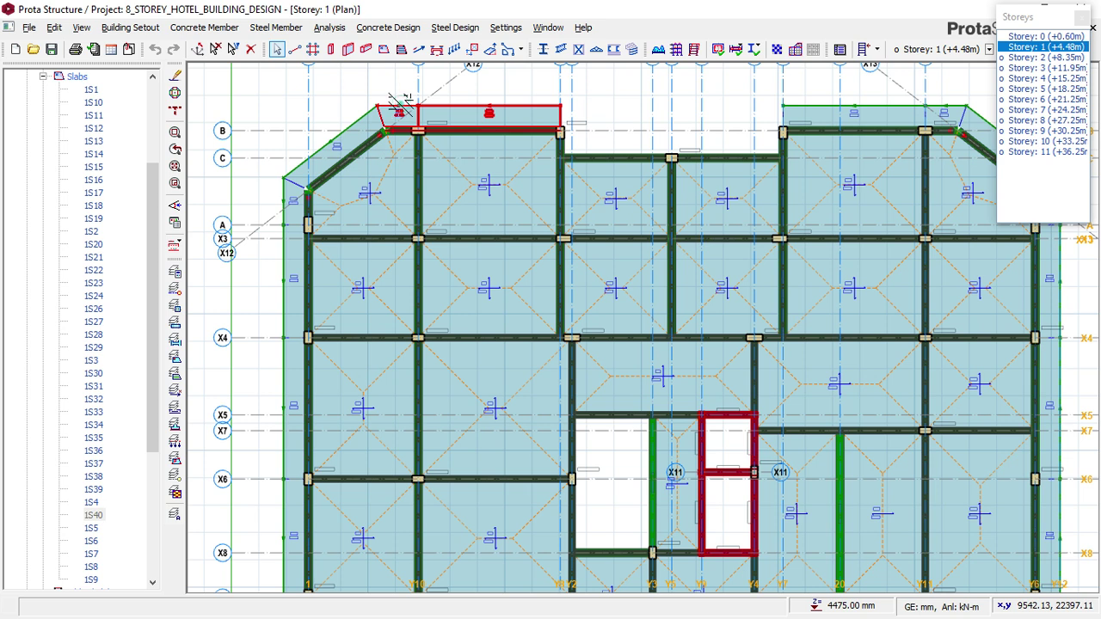
{"action": "left_click", "coordinate": [353, 129]}
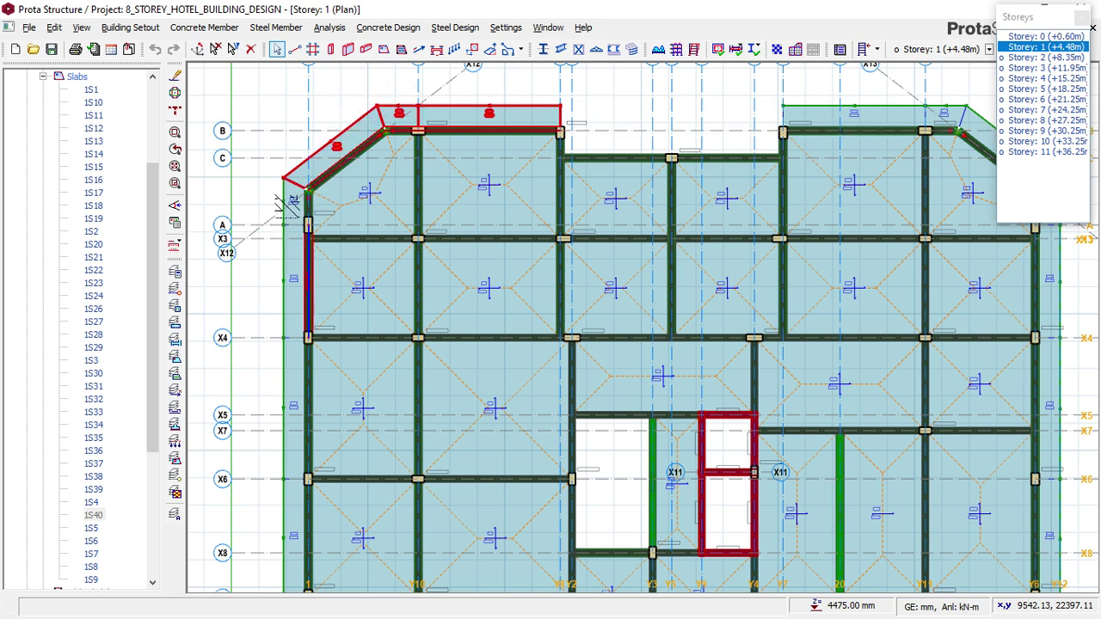
{"action": "left_click", "coordinate": [290, 203]}
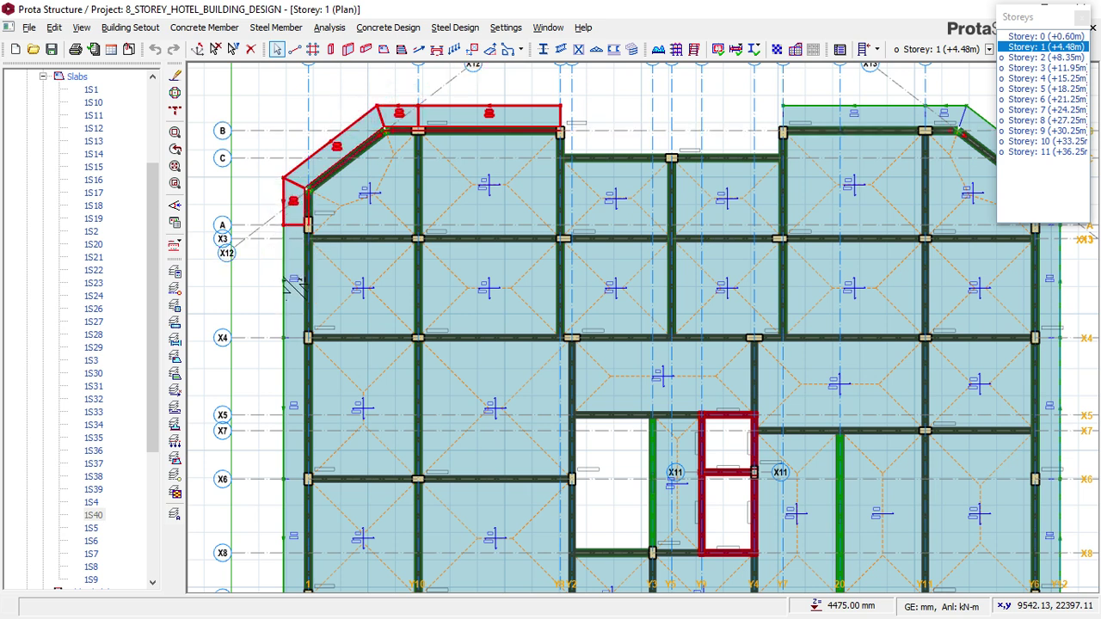
{"action": "left_click", "coordinate": [293, 282]}
{"action": "left_click", "coordinate": [292, 405]}
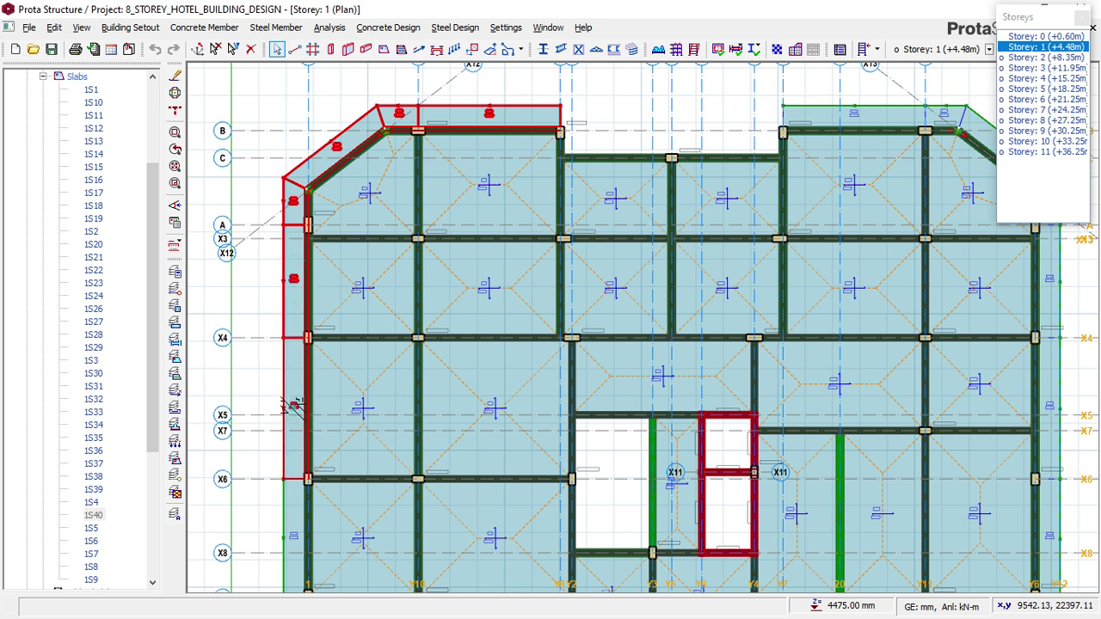
{"action": "left_click", "coordinate": [294, 525]}
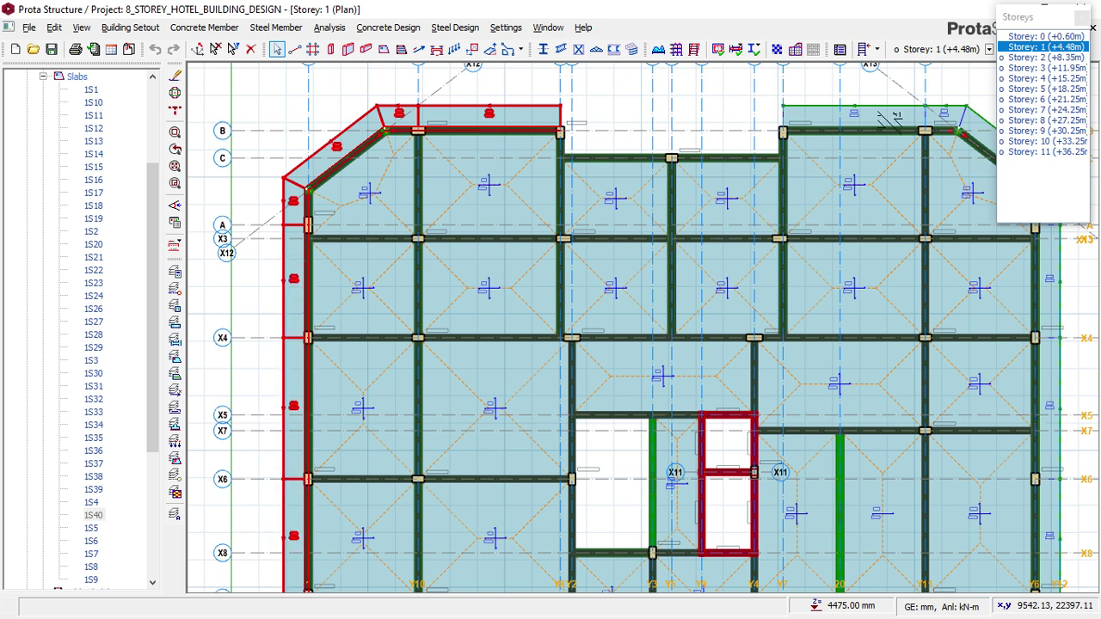
{"action": "left_click", "coordinate": [856, 108]}
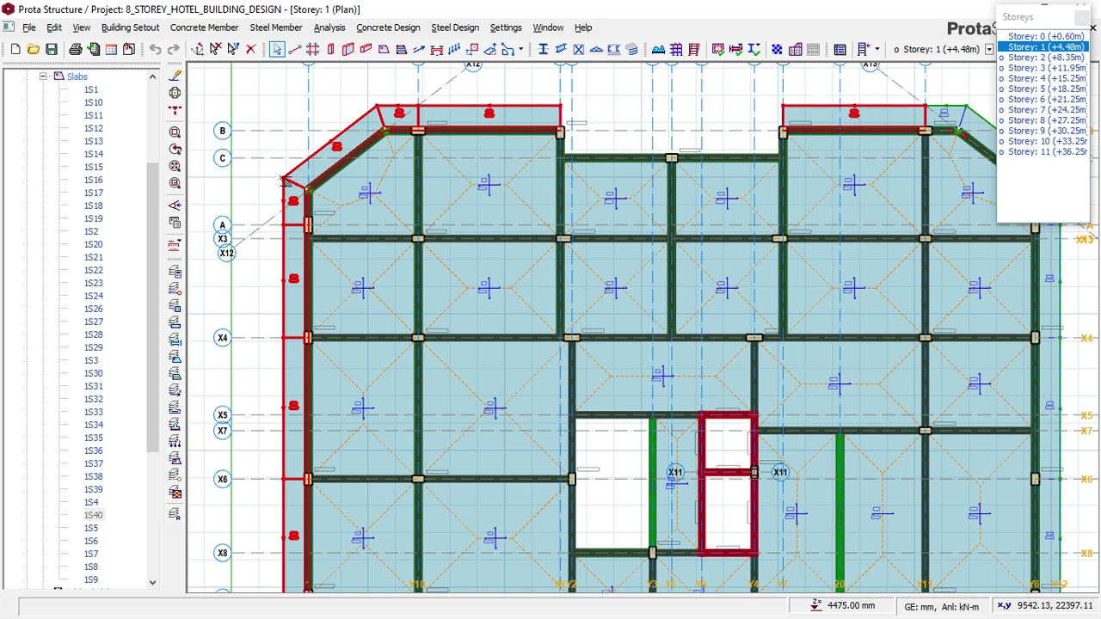
{"action": "scroll", "coordinate": [284, 180], "scroll_direction": "down", "scroll_amount": 3}
{"action": "scroll", "coordinate": [684, 137], "scroll_direction": "up", "scroll_amount": 3}
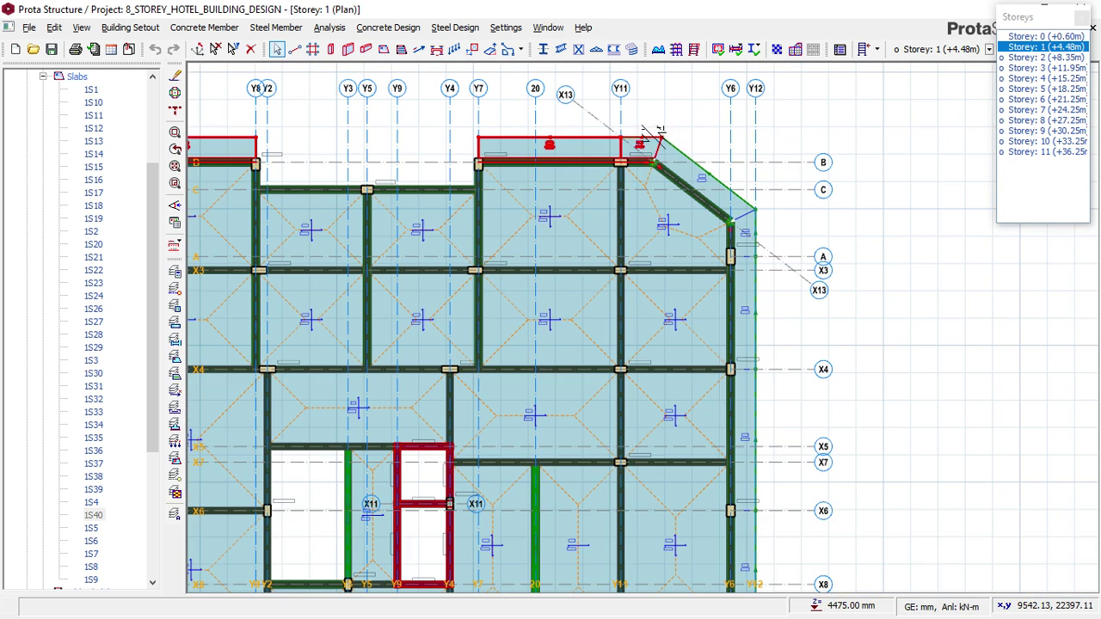
{"action": "left_click", "coordinate": [660, 140]}
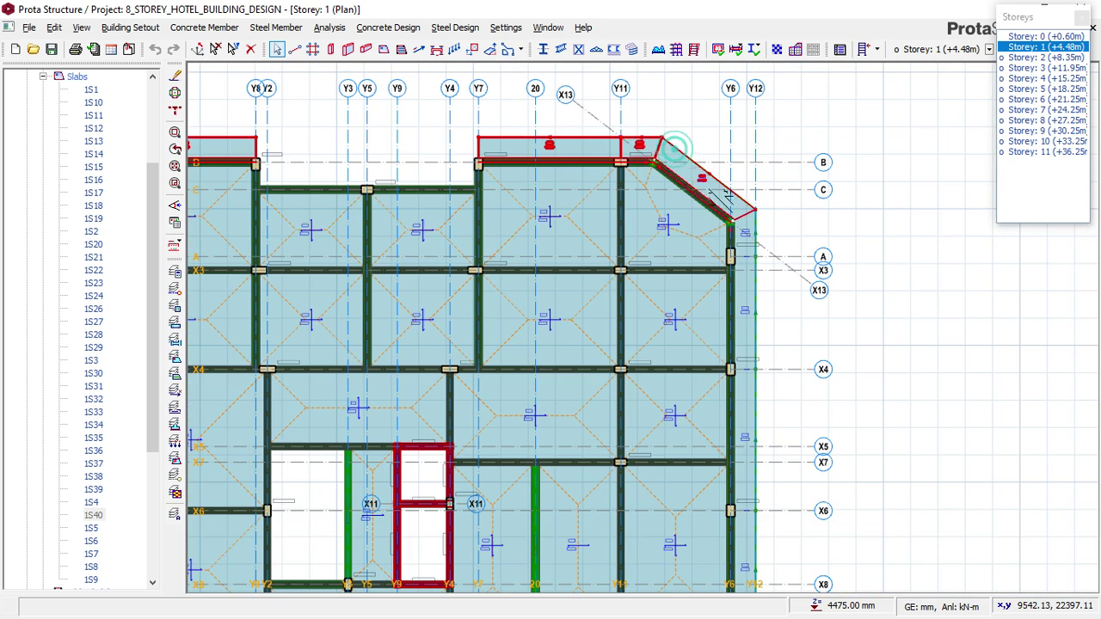
{"action": "left_click", "coordinate": [746, 297]}
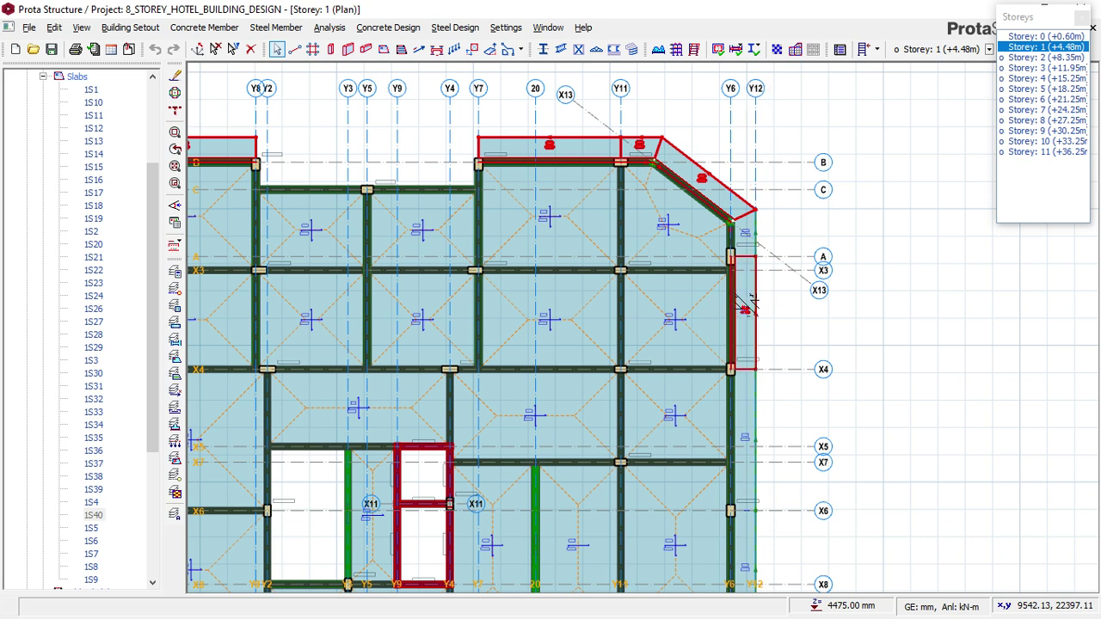
{"action": "left_click", "coordinate": [745, 231]}
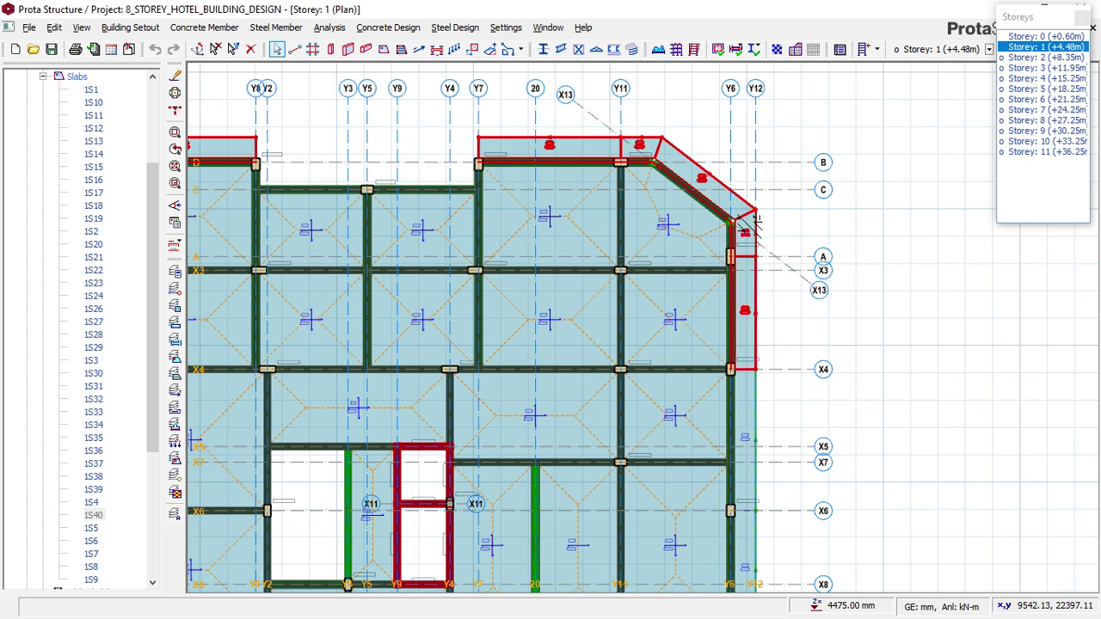
{"action": "left_click", "coordinate": [748, 441]}
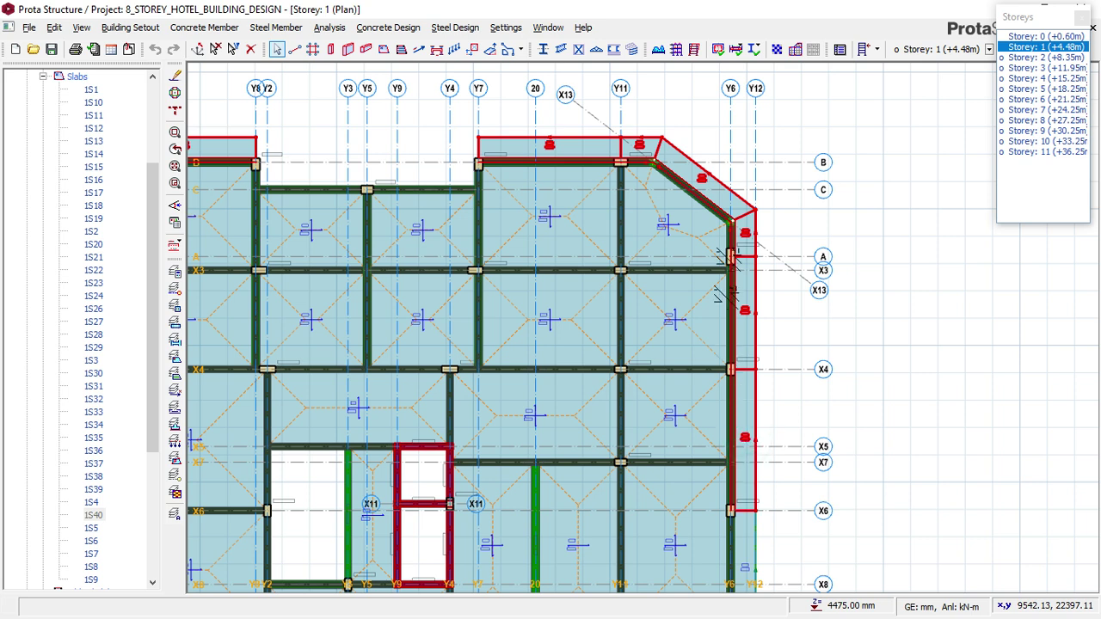
{"action": "scroll", "coordinate": [775, 135], "scroll_direction": "down", "scroll_amount": 3}
{"action": "scroll", "coordinate": [754, 381], "scroll_direction": "up", "scroll_amount": 2}
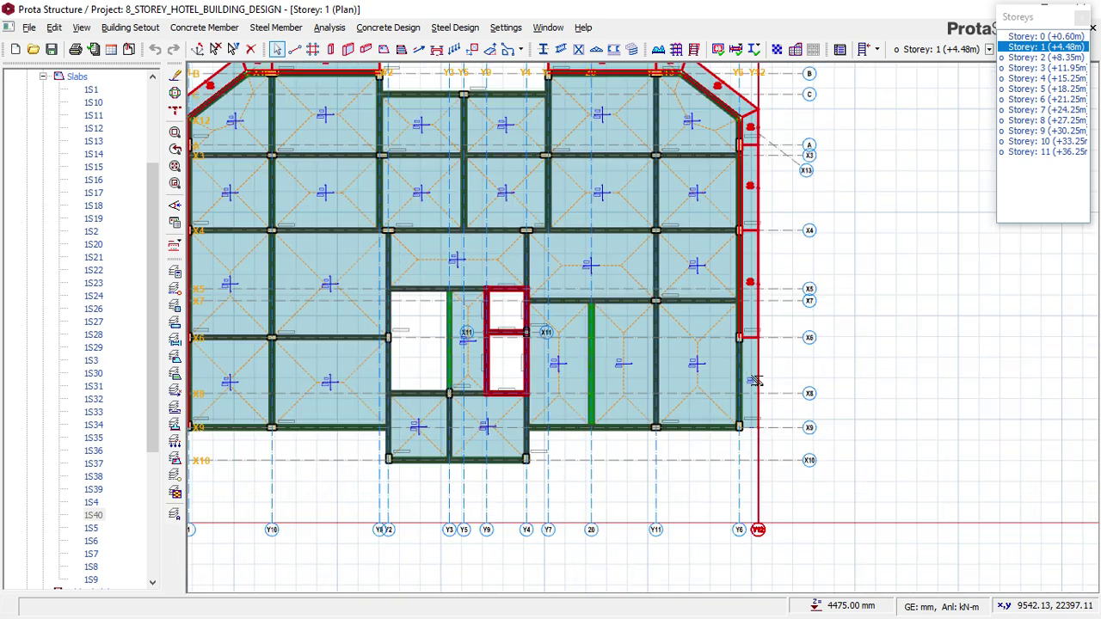
{"action": "left_click", "coordinate": [754, 376]}
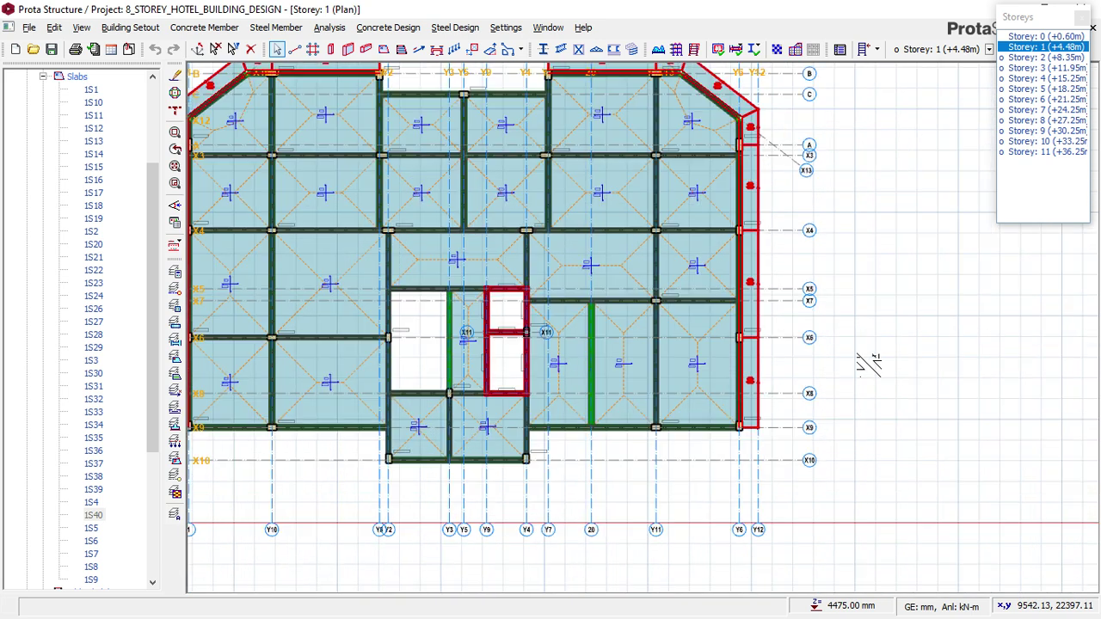
{"action": "scroll", "coordinate": [362, 412], "scroll_direction": "down", "scroll_amount": 1}
{"action": "scroll", "coordinate": [292, 456], "scroll_direction": "up", "scroll_amount": 2}
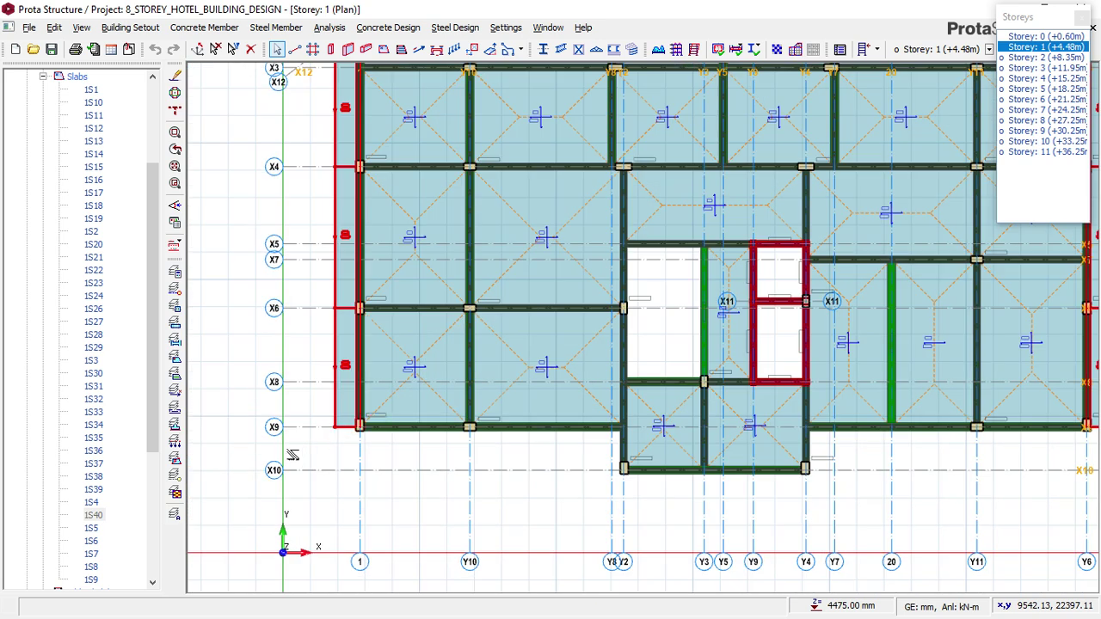
{"action": "right_click", "coordinate": [383, 448]}
{"action": "left_click", "coordinate": [445, 355]}
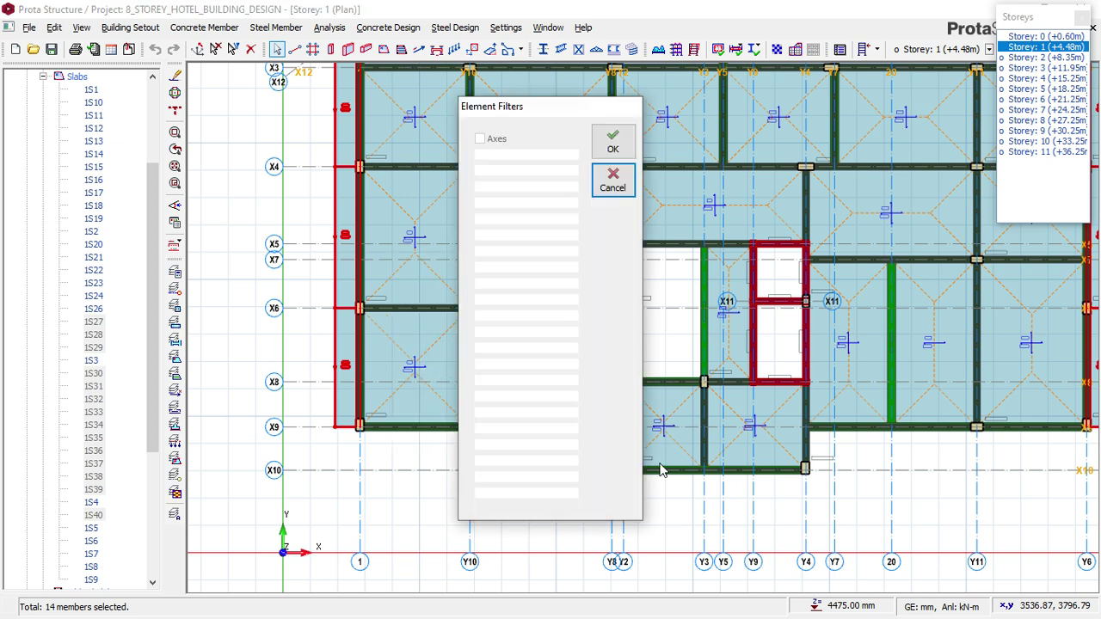
{"action": "left_click", "coordinate": [613, 142]}
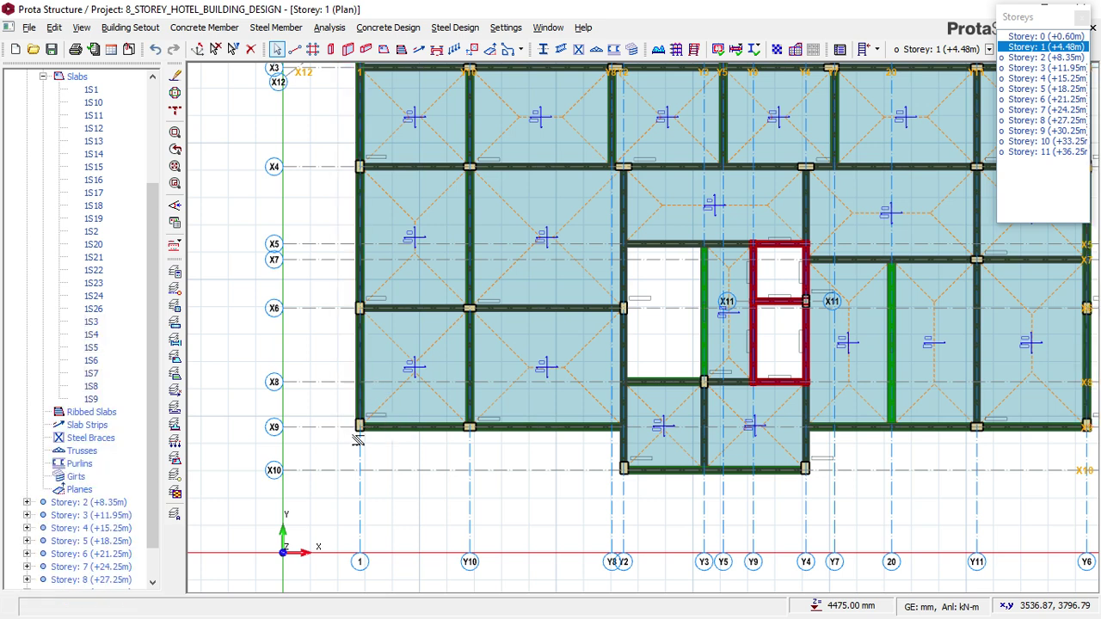
- Delete all perimeter beams around the outline of Storey 1, including the angled corners, the recess at axis C and the projection at axis X10
{"action": "scroll", "coordinate": [472, 499], "scroll_direction": "down", "scroll_amount": 2}
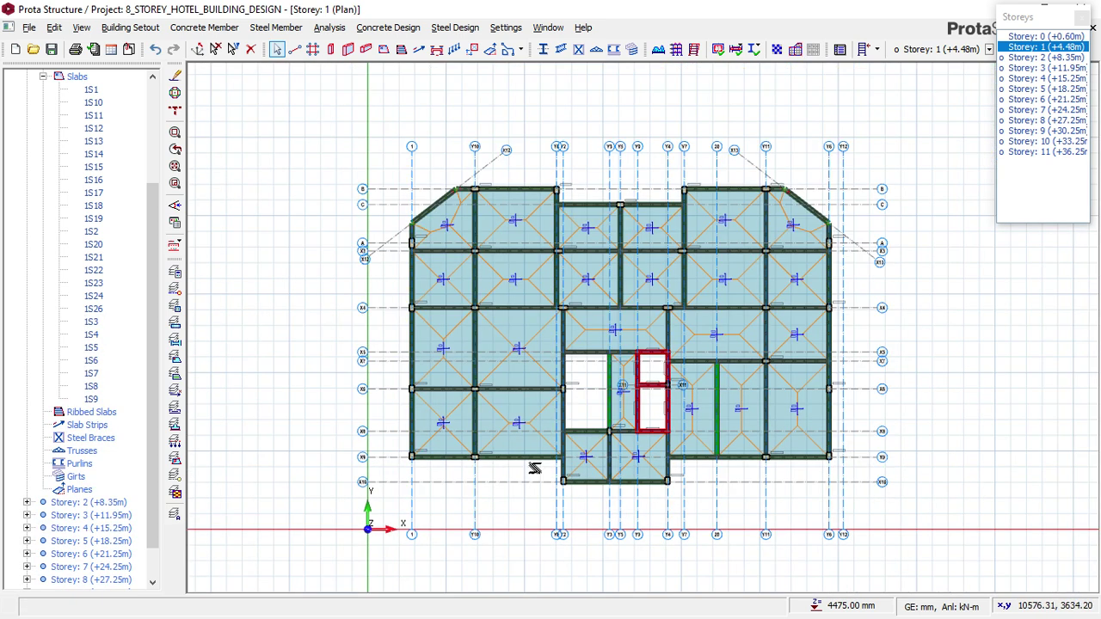
{"action": "scroll", "coordinate": [513, 454], "scroll_direction": "up", "scroll_amount": 2}
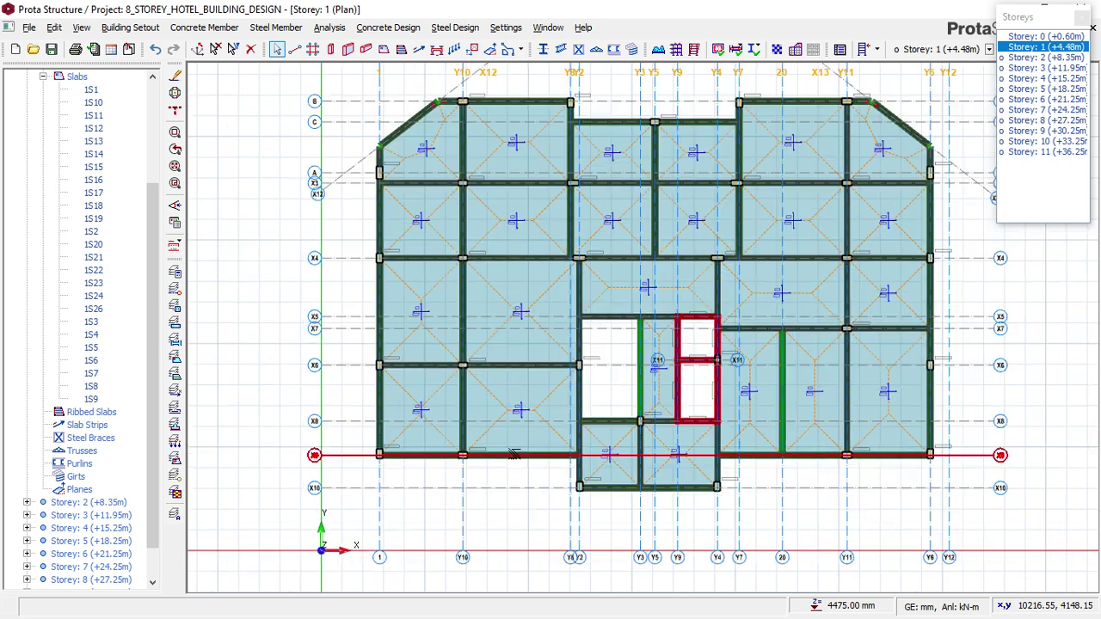
{"action": "left_click", "coordinate": [426, 455]}
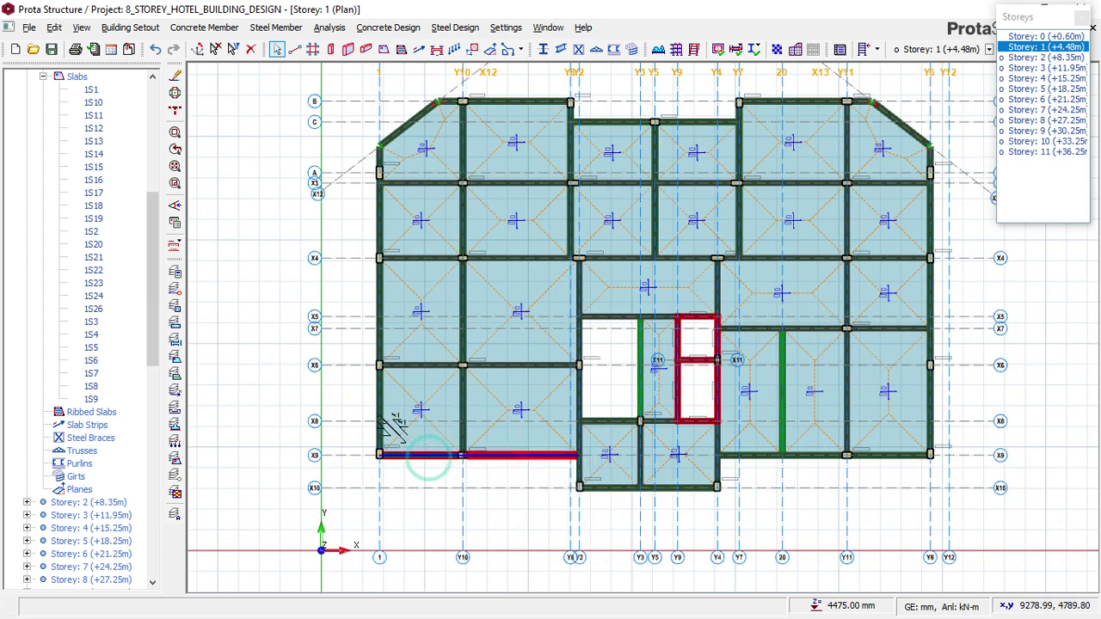
{"action": "left_click", "coordinate": [375, 295]}
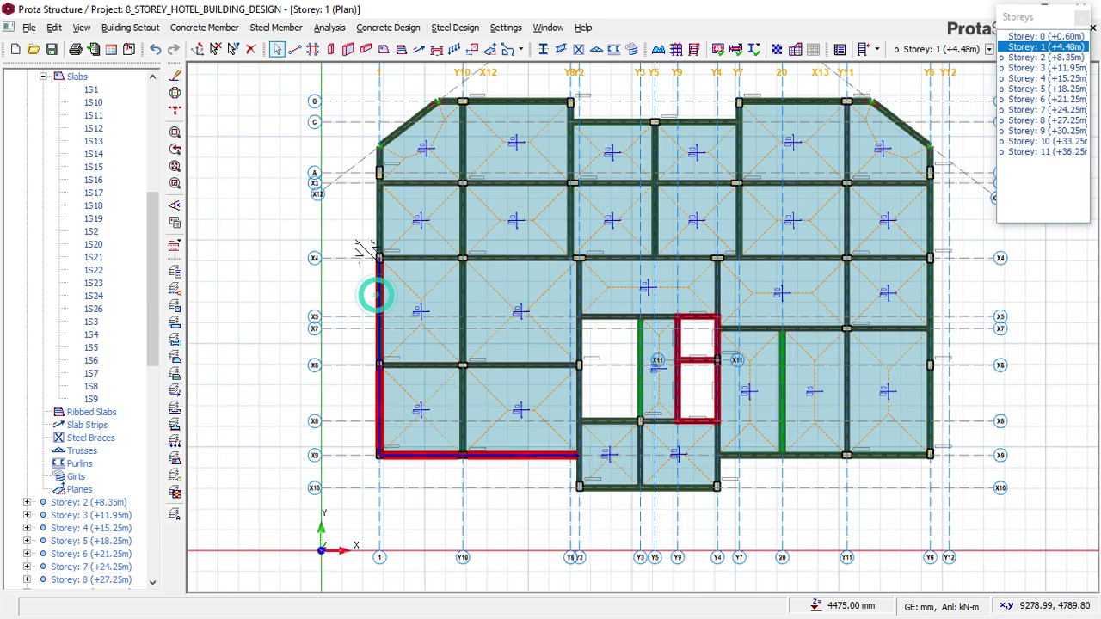
{"action": "left_click", "coordinate": [376, 222]}
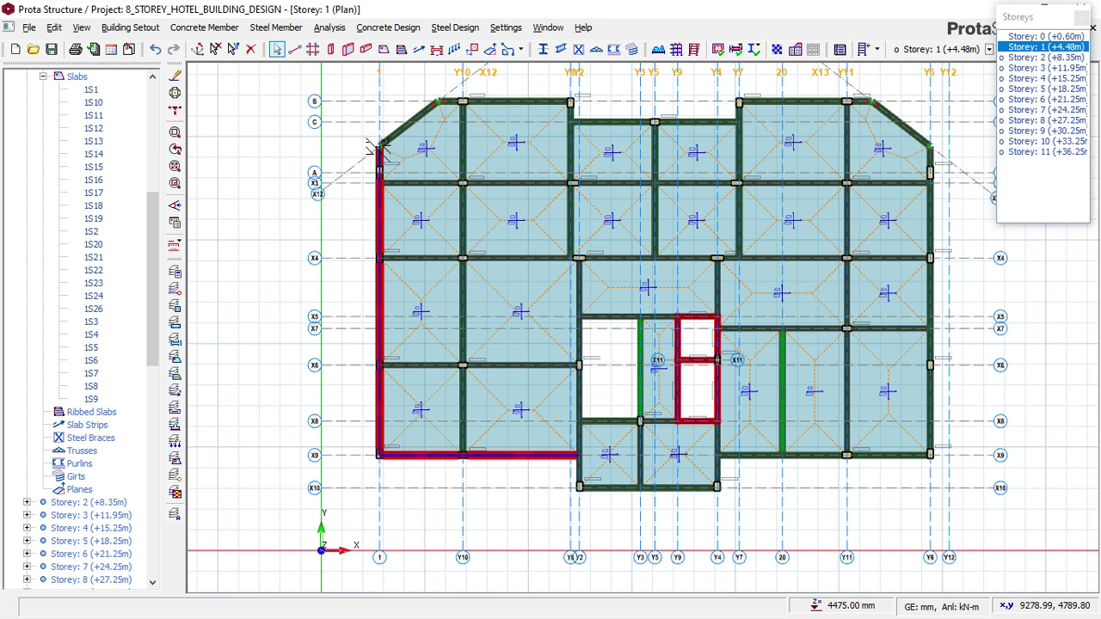
{"action": "left_click", "coordinate": [505, 101]}
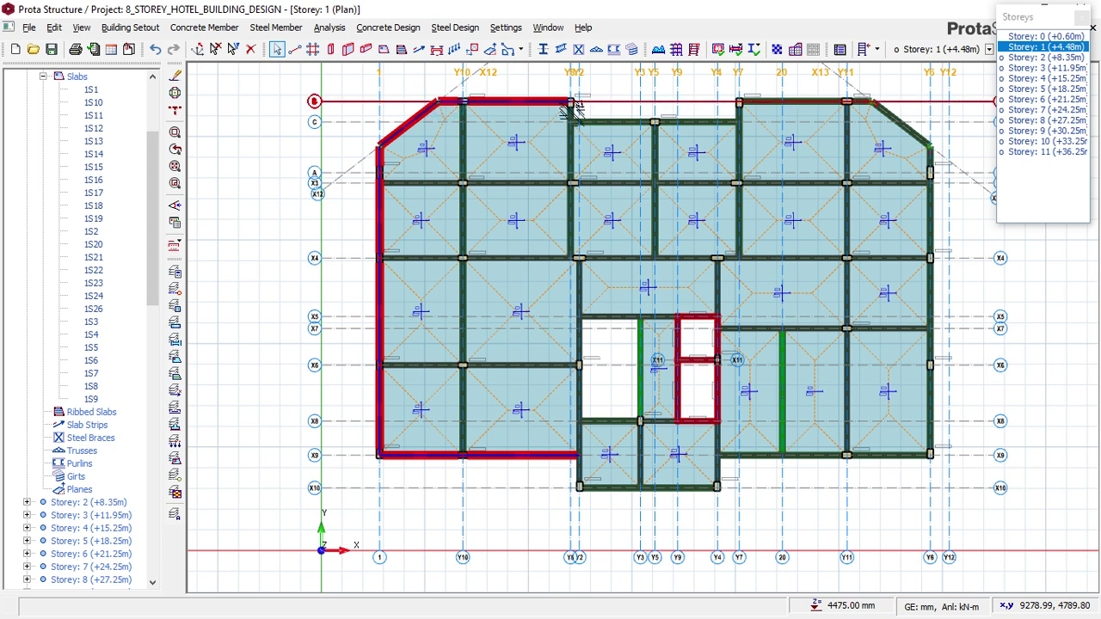
{"action": "left_click", "coordinate": [572, 146]}
{"action": "left_click", "coordinate": [607, 121]}
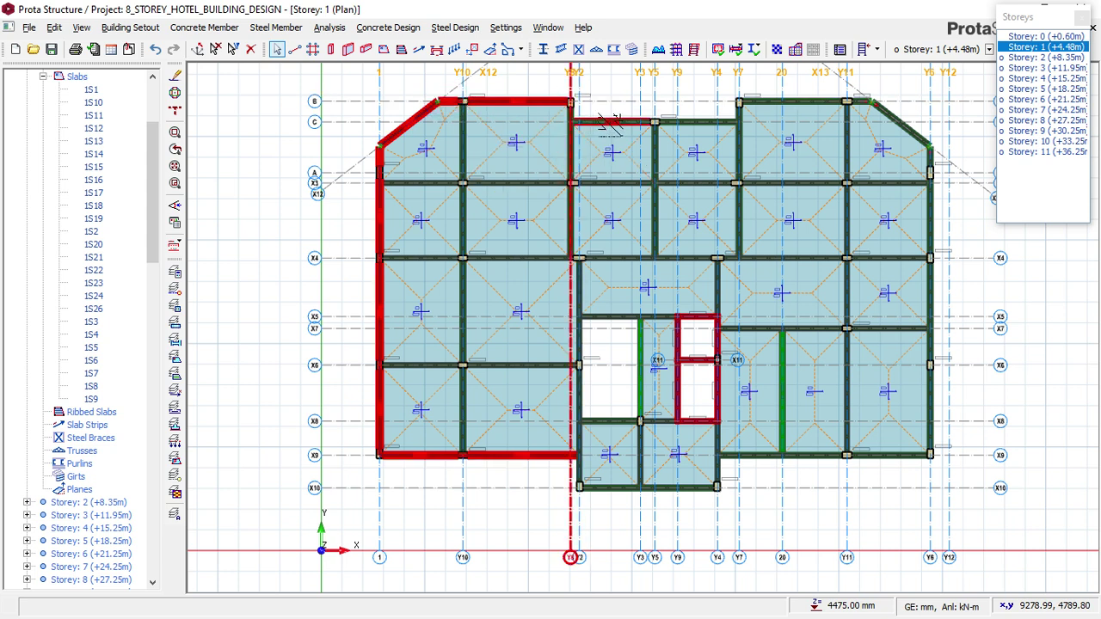
{"action": "left_click", "coordinate": [697, 121]}
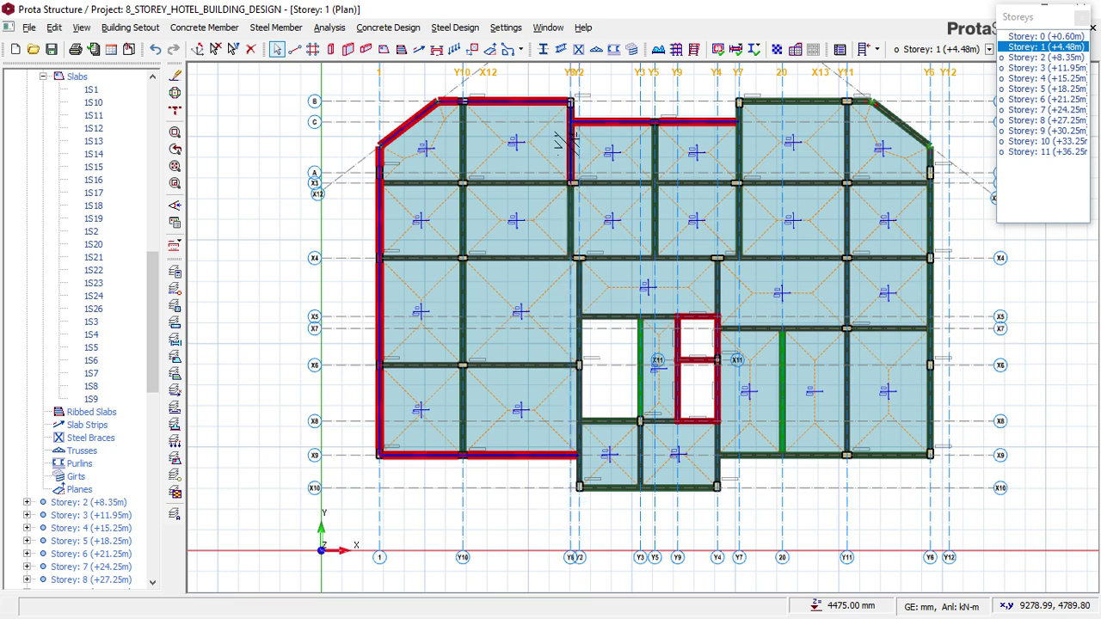
{"action": "left_click", "coordinate": [741, 144]}
{"action": "left_click", "coordinate": [764, 102]}
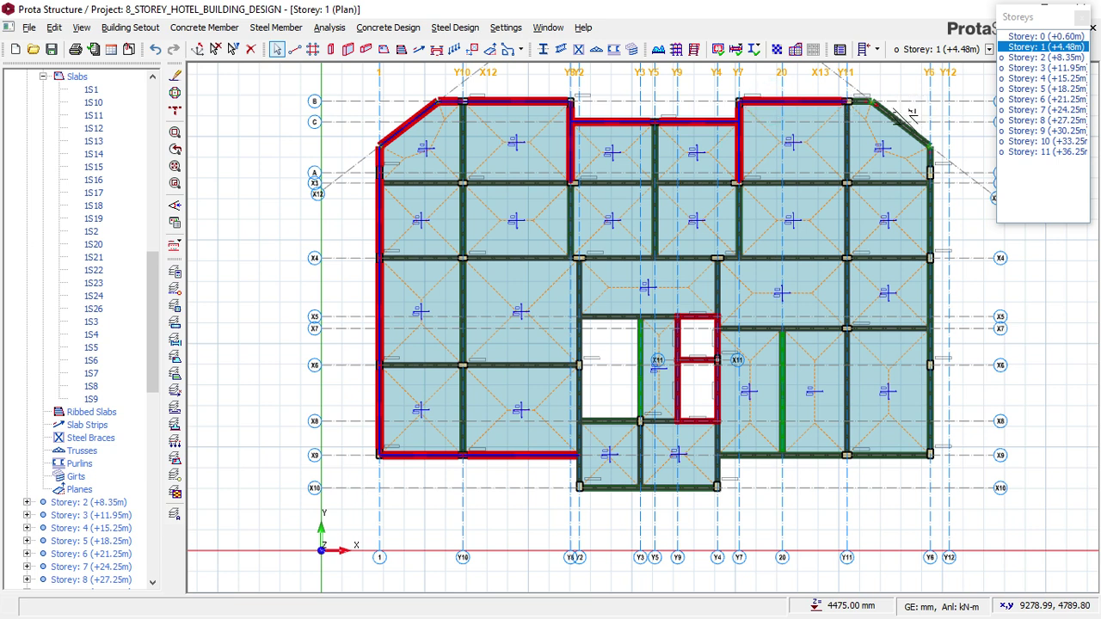
{"action": "left_click", "coordinate": [901, 120]}
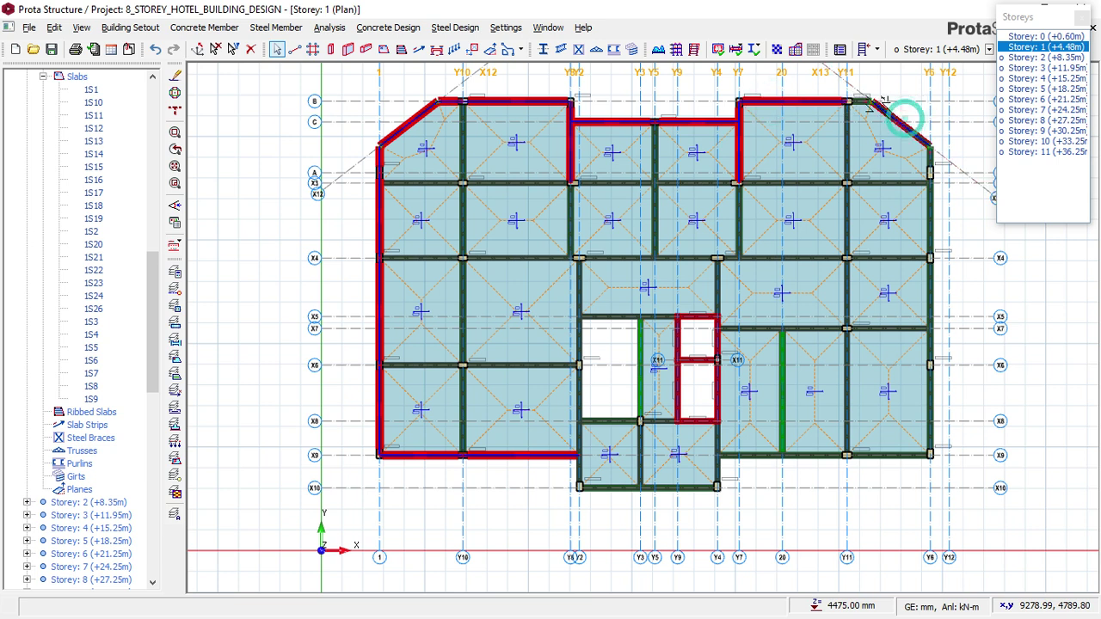
{"action": "left_click", "coordinate": [932, 211]}
{"action": "left_click", "coordinate": [932, 151]}
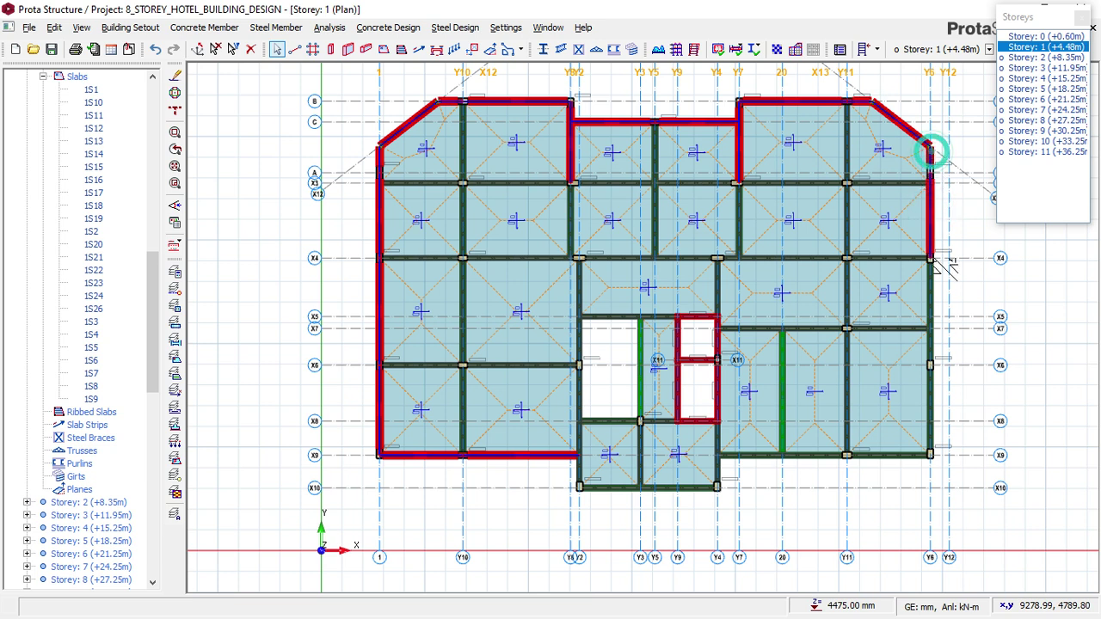
{"action": "left_click", "coordinate": [928, 305]}
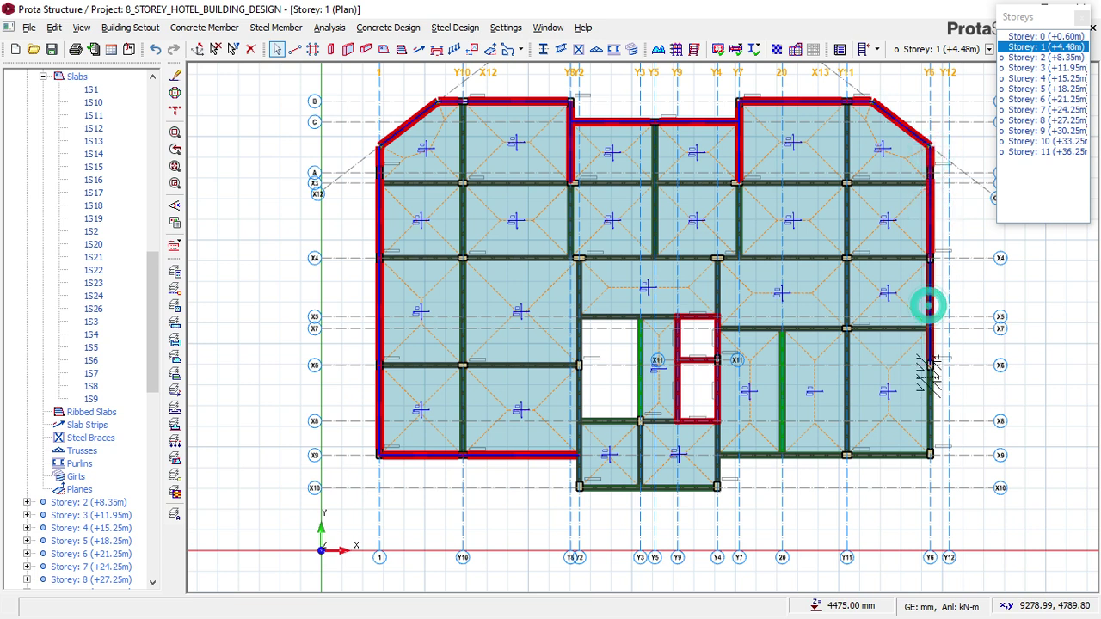
{"action": "left_click", "coordinate": [932, 396]}
{"action": "left_click", "coordinate": [887, 456]}
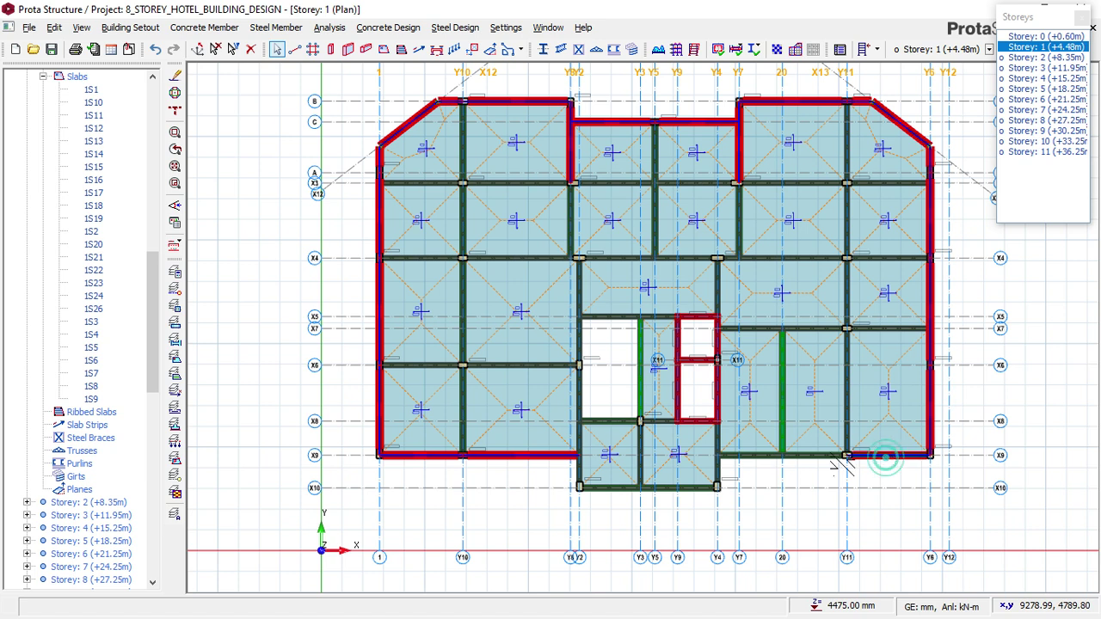
{"action": "left_click", "coordinate": [805, 458]}
{"action": "left_click", "coordinate": [716, 469]}
{"action": "left_click", "coordinate": [674, 488]}
{"action": "left_click", "coordinate": [574, 468]}
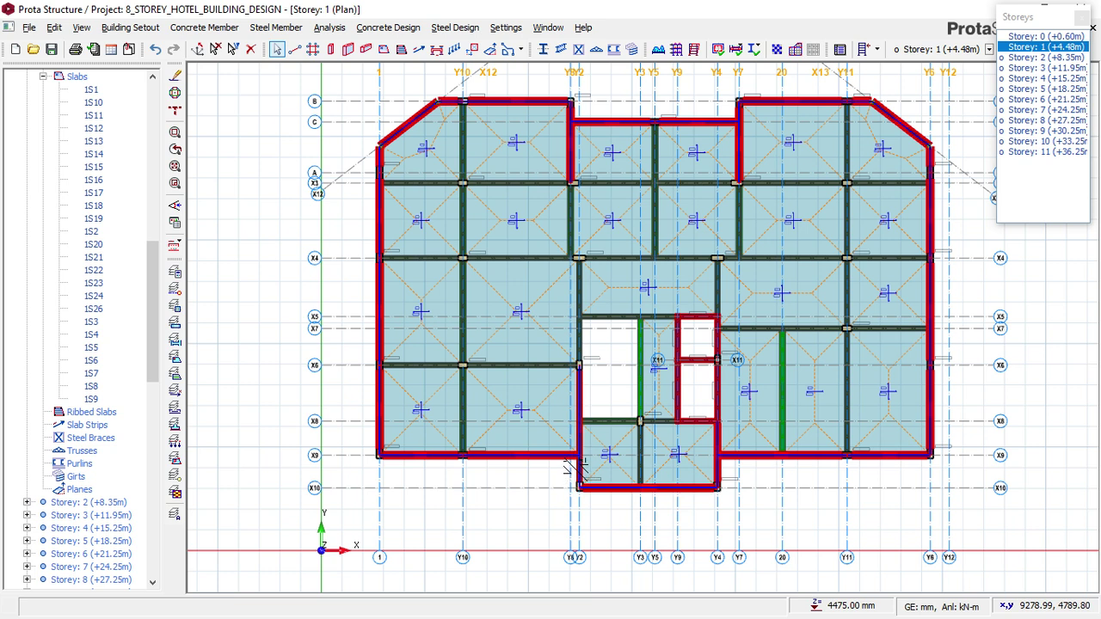
{"action": "right_click", "coordinate": [514, 482]}
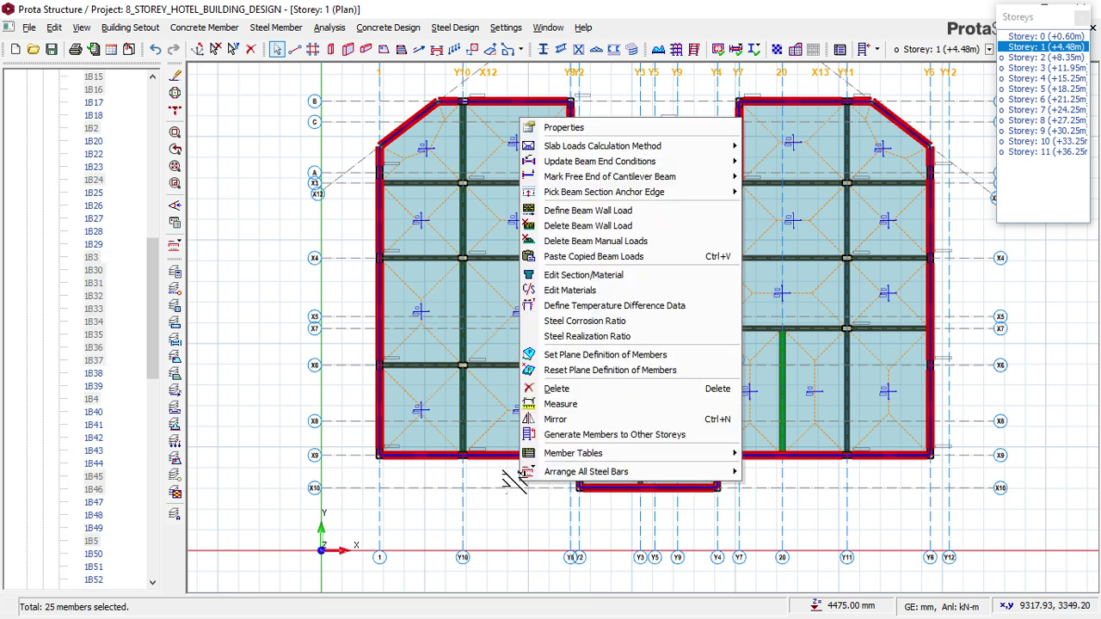
{"action": "left_click", "coordinate": [590, 388]}
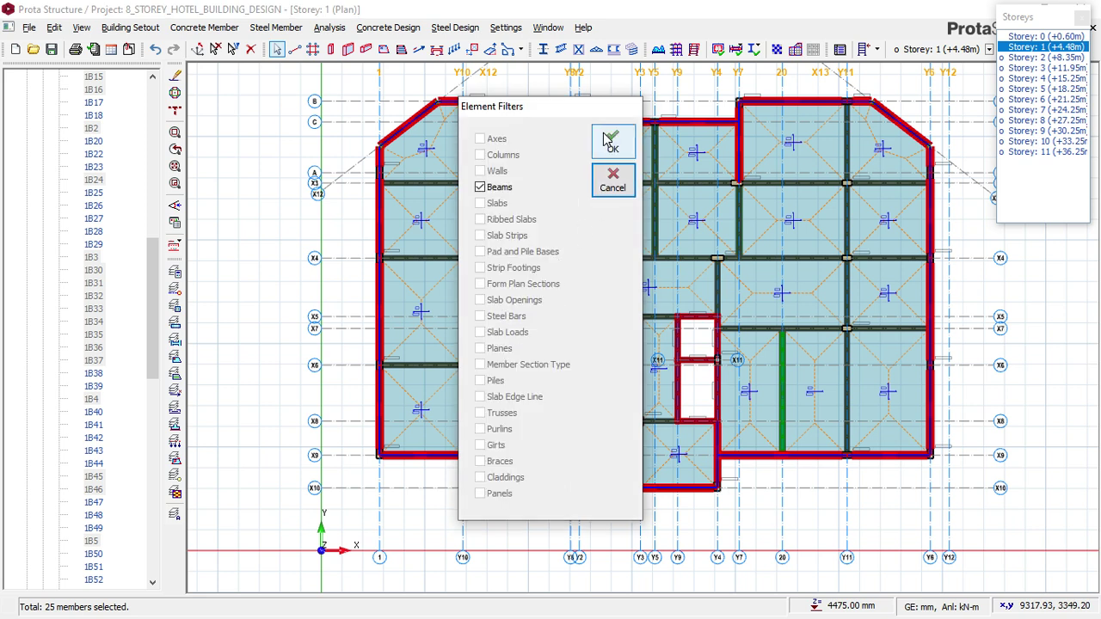
{"action": "left_click", "coordinate": [608, 142]}
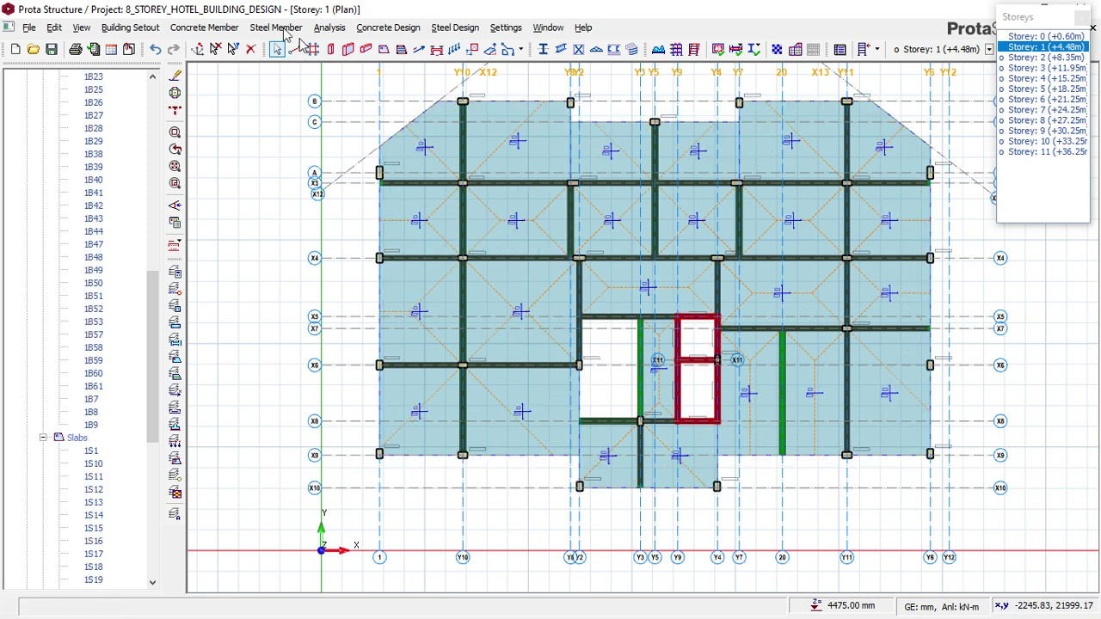
- Set up a new concrete wall with a section width of 300 mm, centred on its axis
{"action": "left_click", "coordinate": [207, 27]}
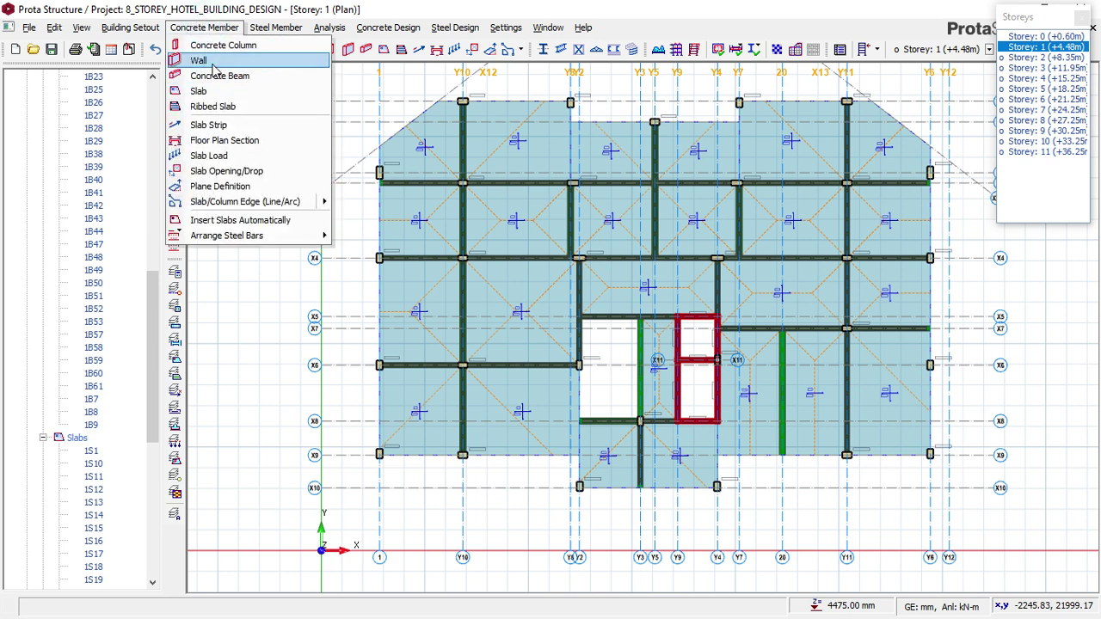
{"action": "left_click", "coordinate": [212, 63]}
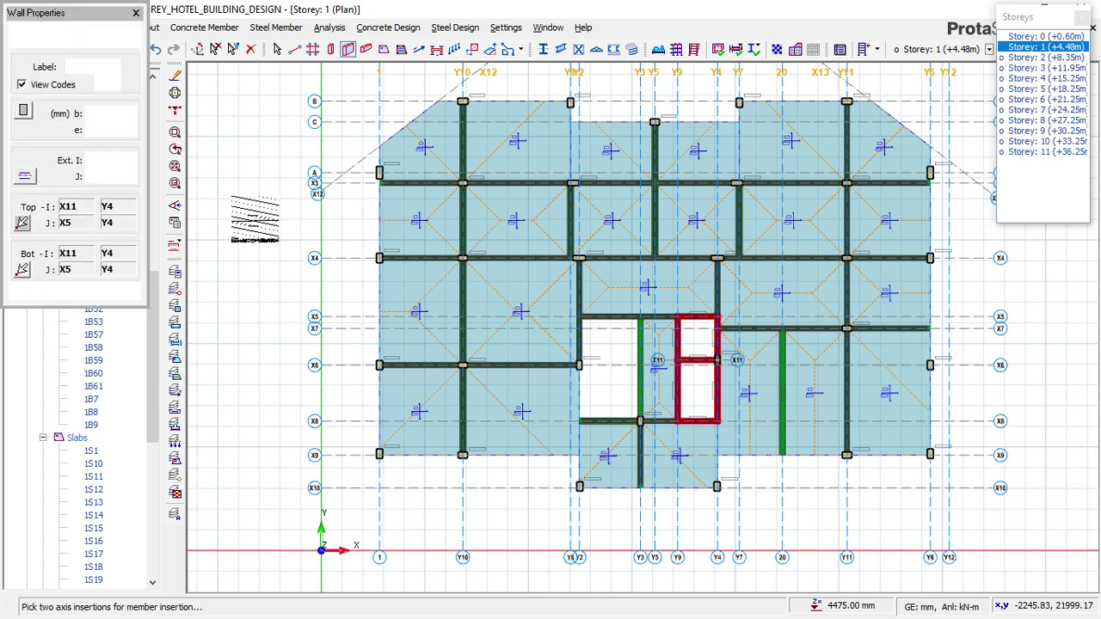
{"action": "scroll", "coordinate": [379, 175], "scroll_direction": "up", "scroll_amount": 5}
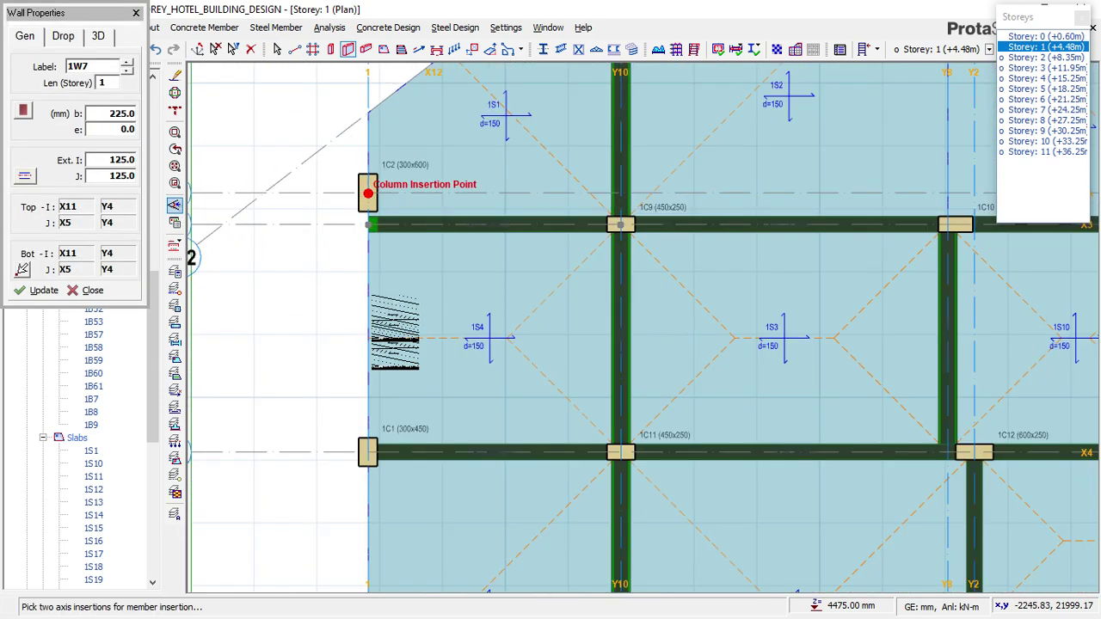
{"action": "scroll", "coordinate": [400, 404], "scroll_direction": "down", "scroll_amount": 3}
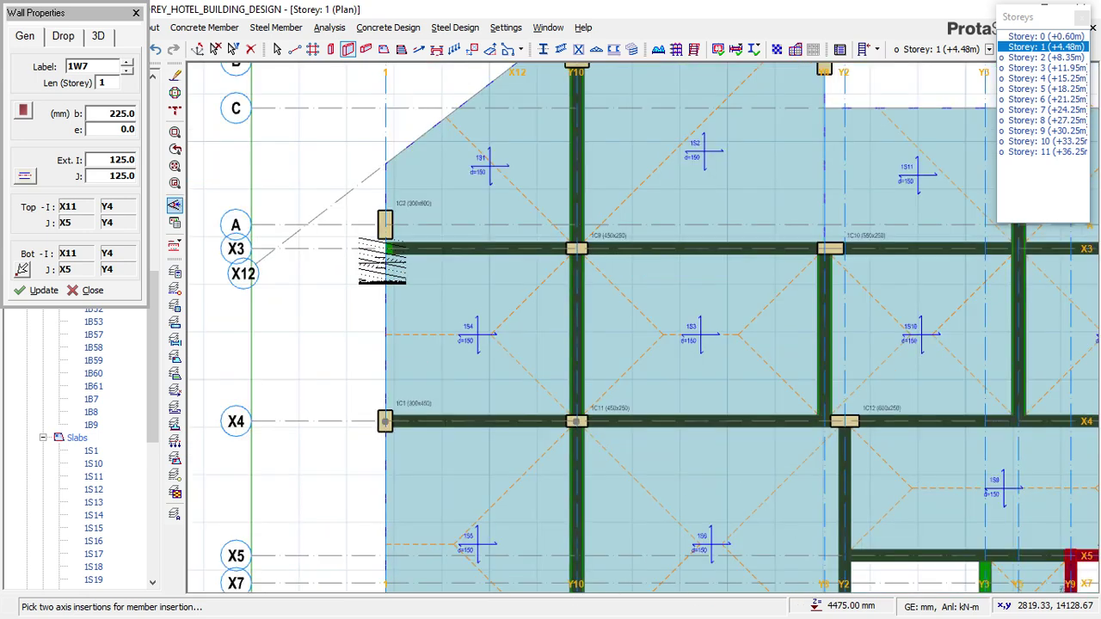
{"action": "left_click", "coordinate": [174, 181]}
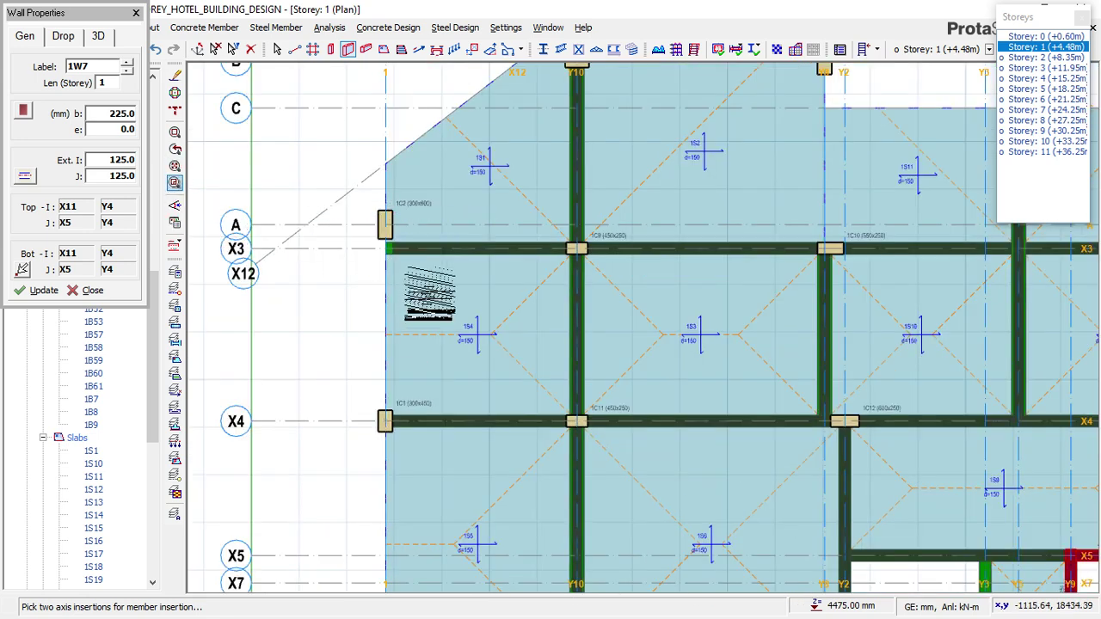
{"action": "left_click", "coordinate": [443, 246]}
{"action": "left_click", "coordinate": [511, 162]}
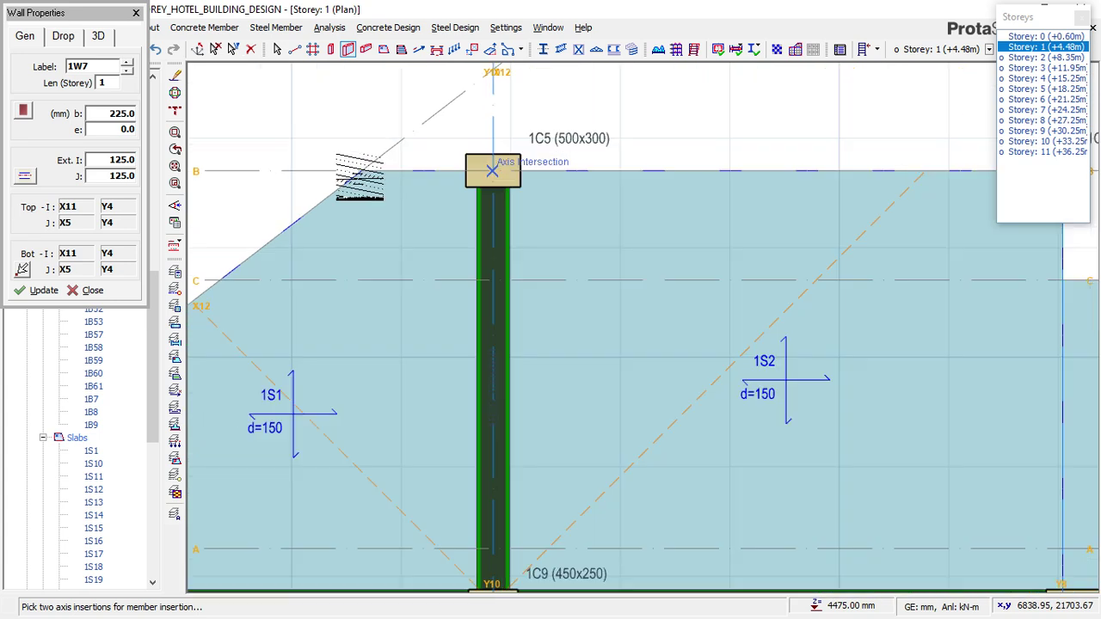
{"action": "double_click", "coordinate": [134, 113]}
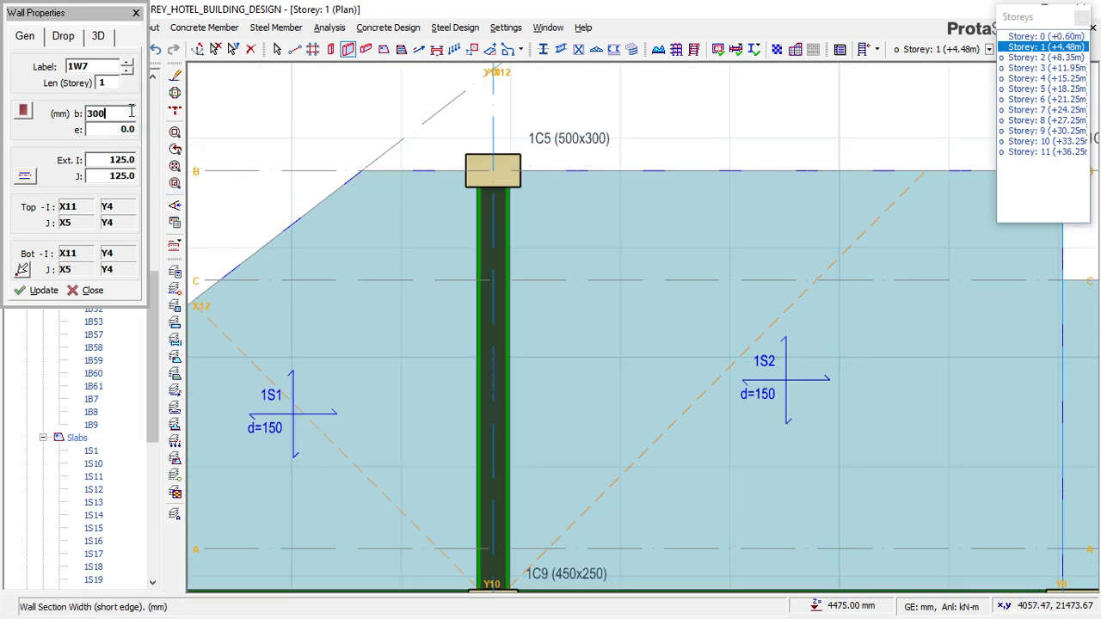
{"action": "left_click", "coordinate": [26, 177]}
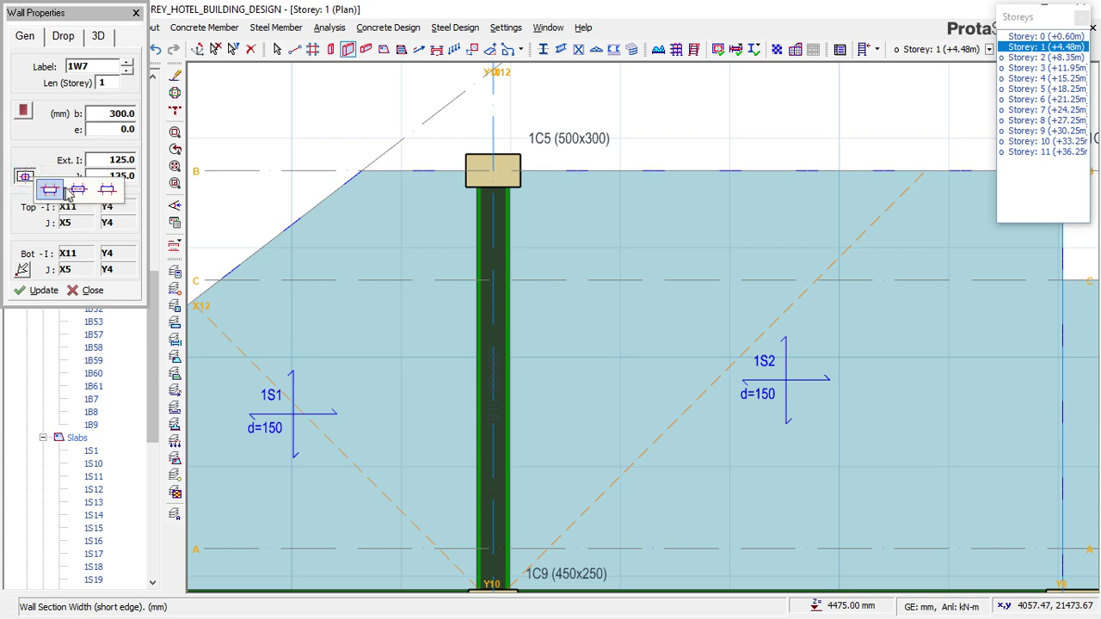
{"action": "left_click", "coordinate": [86, 185]}
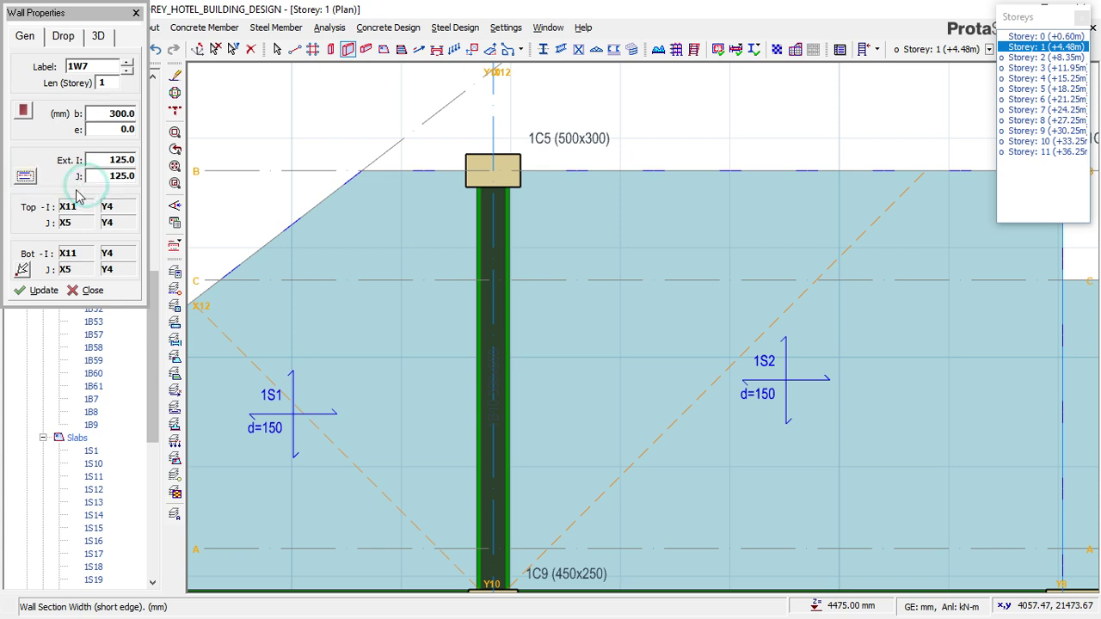
{"action": "left_click", "coordinate": [25, 176]}
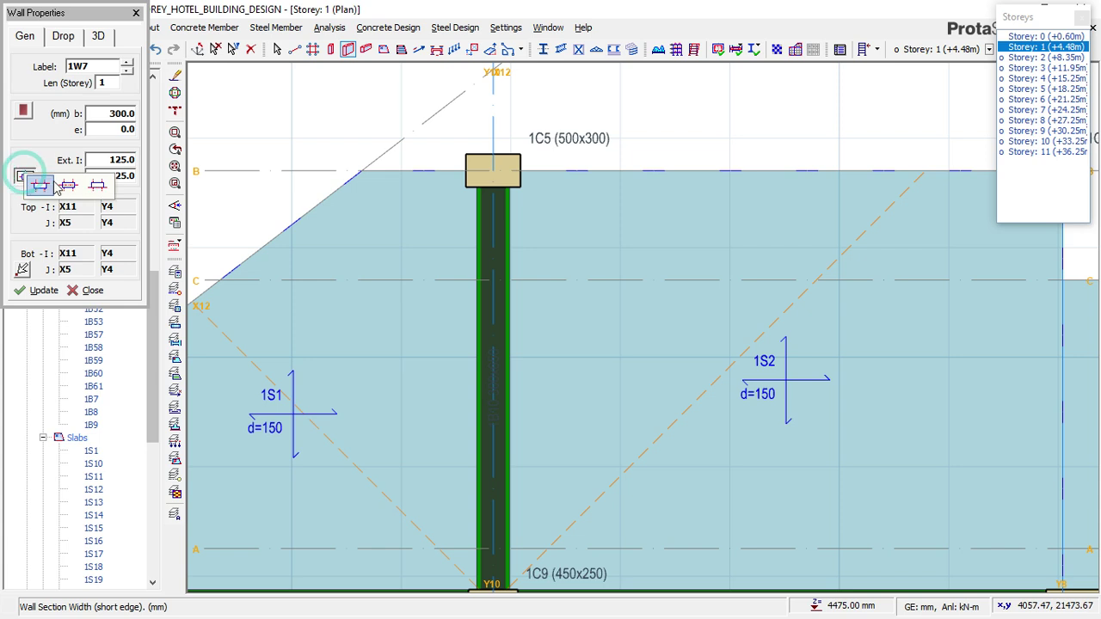
{"action": "left_click", "coordinate": [64, 185]}
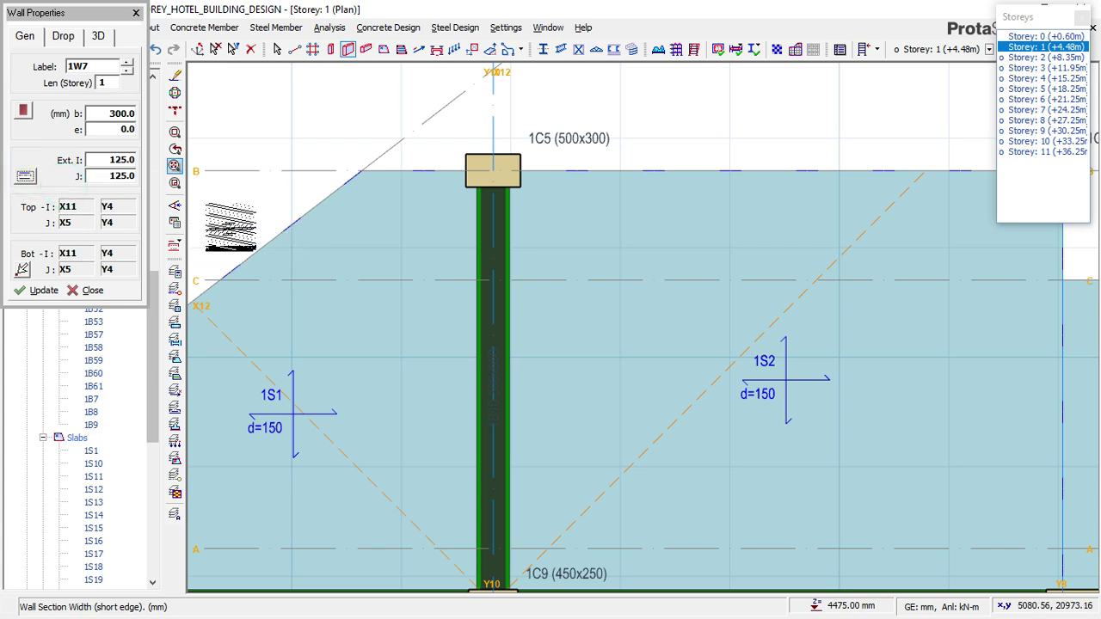
- Insert a wall along axis B between the Y8 and Y10 intersections
{"action": "scroll", "coordinate": [525, 275], "scroll_direction": "down", "scroll_amount": 1}
{"action": "scroll", "coordinate": [555, 249], "scroll_direction": "down", "scroll_amount": 2}
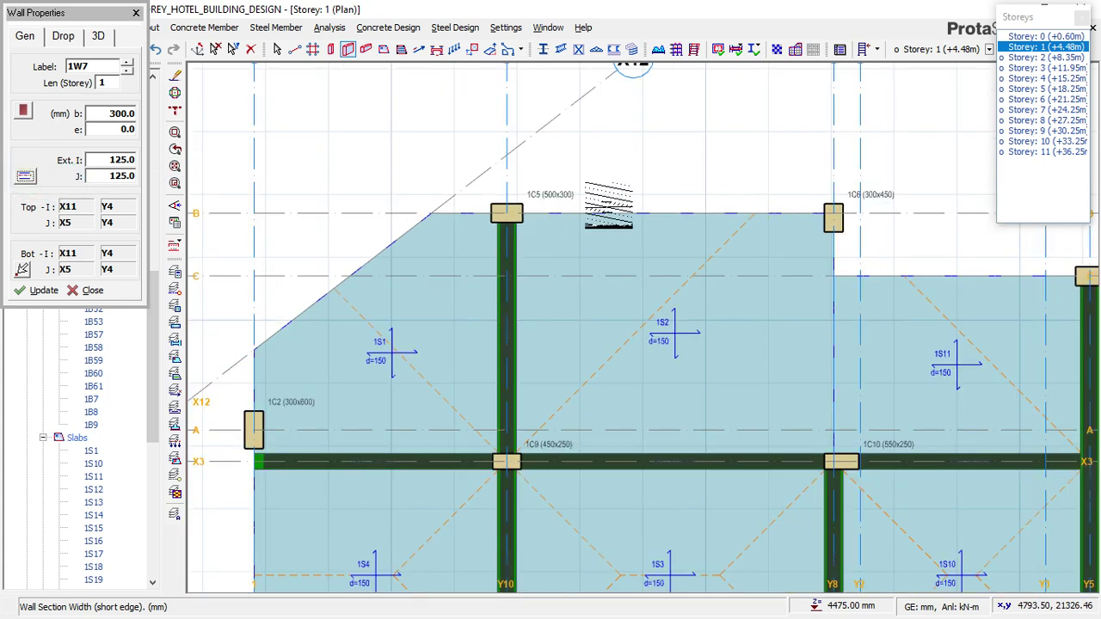
{"action": "scroll", "coordinate": [781, 213], "scroll_direction": "up", "scroll_amount": 3}
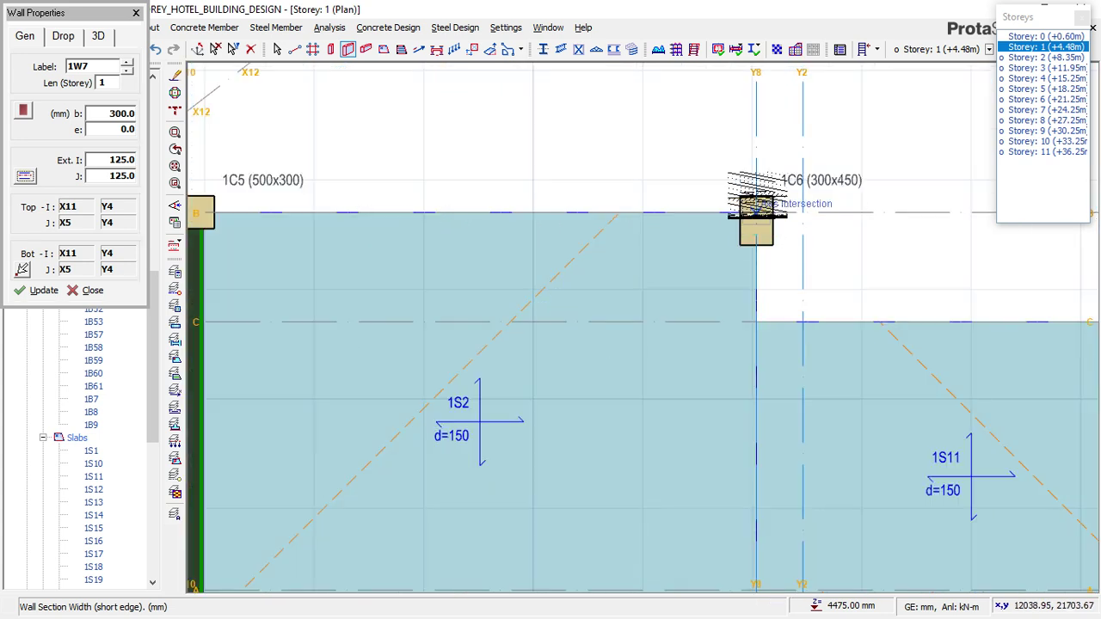
{"action": "scroll", "coordinate": [486, 248], "scroll_direction": "down", "scroll_amount": 1}
{"action": "scroll", "coordinate": [378, 209], "scroll_direction": "up", "scroll_amount": 1}
{"action": "left_click", "coordinate": [378, 209]}
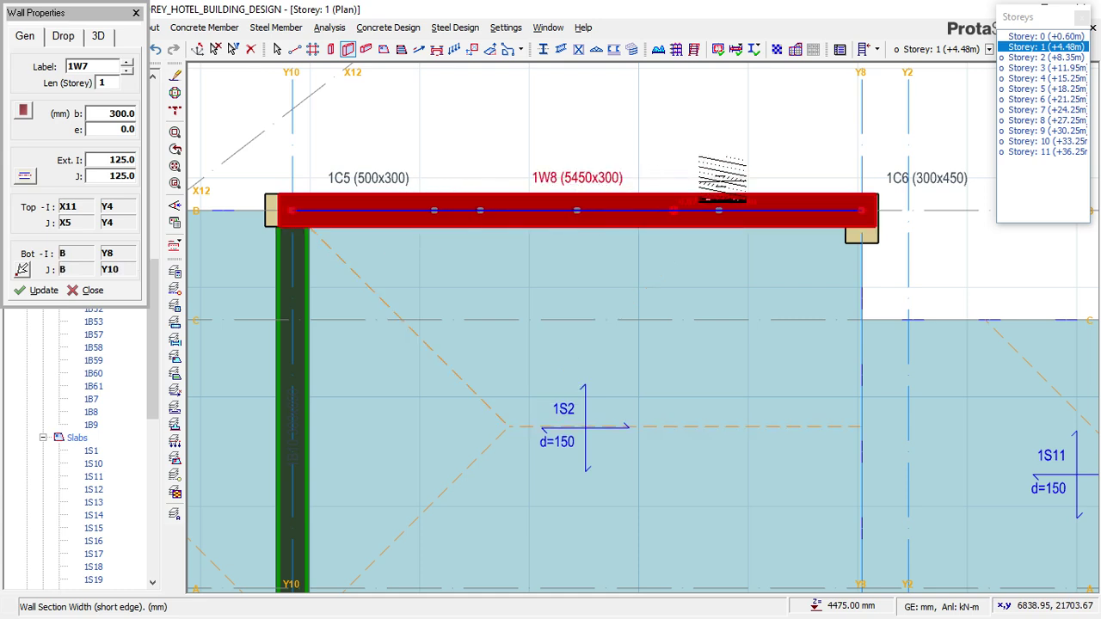
- Continue the walls along axis B from Y10 to X12, diagonally along X12 to axis 1, and along axis 1 to axis A
{"action": "scroll", "coordinate": [688, 191], "scroll_direction": "down", "scroll_amount": 2}
{"action": "scroll", "coordinate": [508, 196], "scroll_direction": "down", "scroll_amount": 1}
{"action": "scroll", "coordinate": [508, 196], "scroll_direction": "up", "scroll_amount": 2}
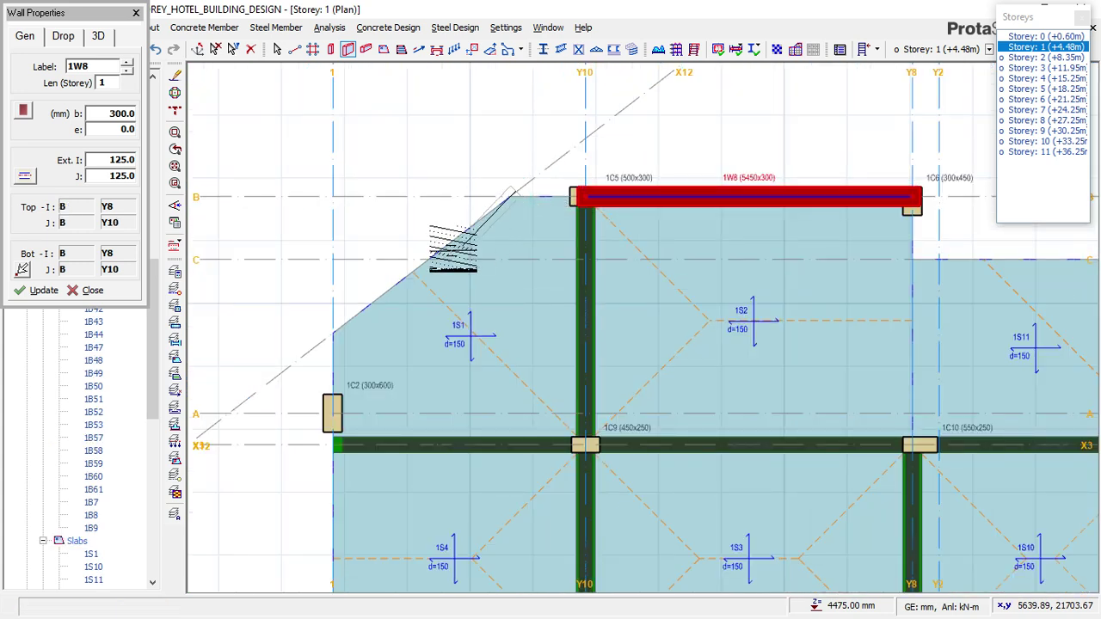
{"action": "left_click", "coordinate": [585, 196]}
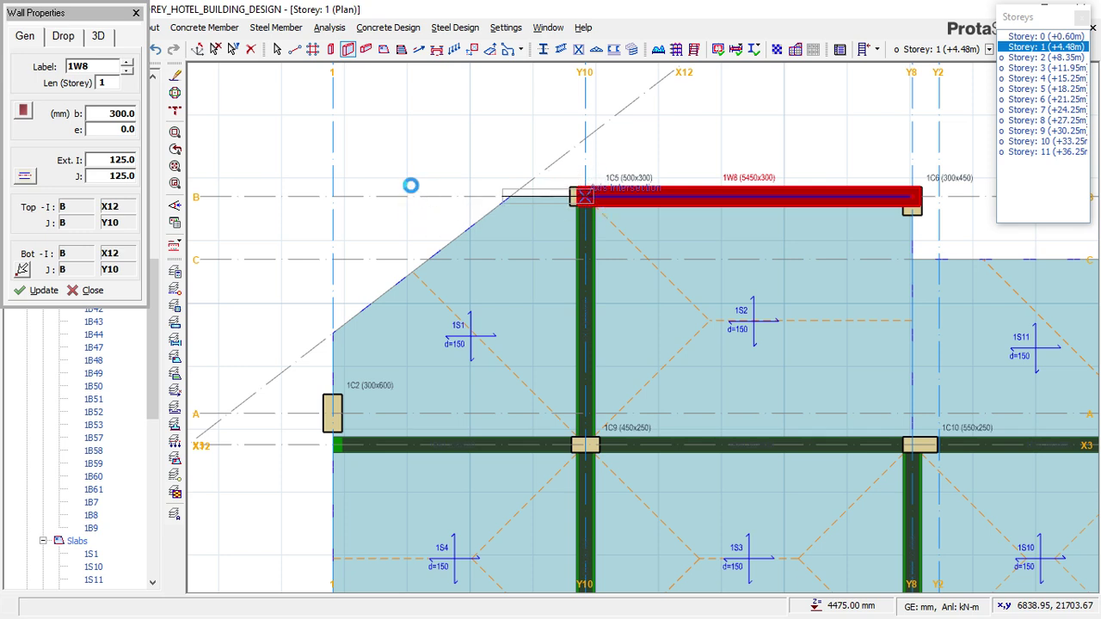
{"action": "left_click", "coordinate": [510, 197]}
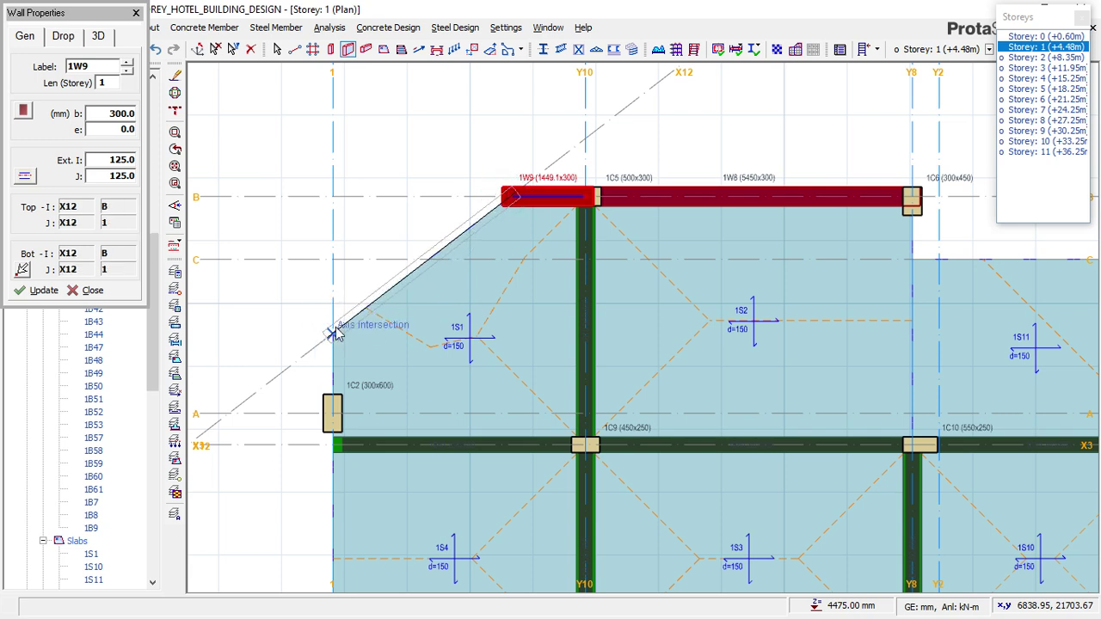
{"action": "left_click", "coordinate": [334, 335]}
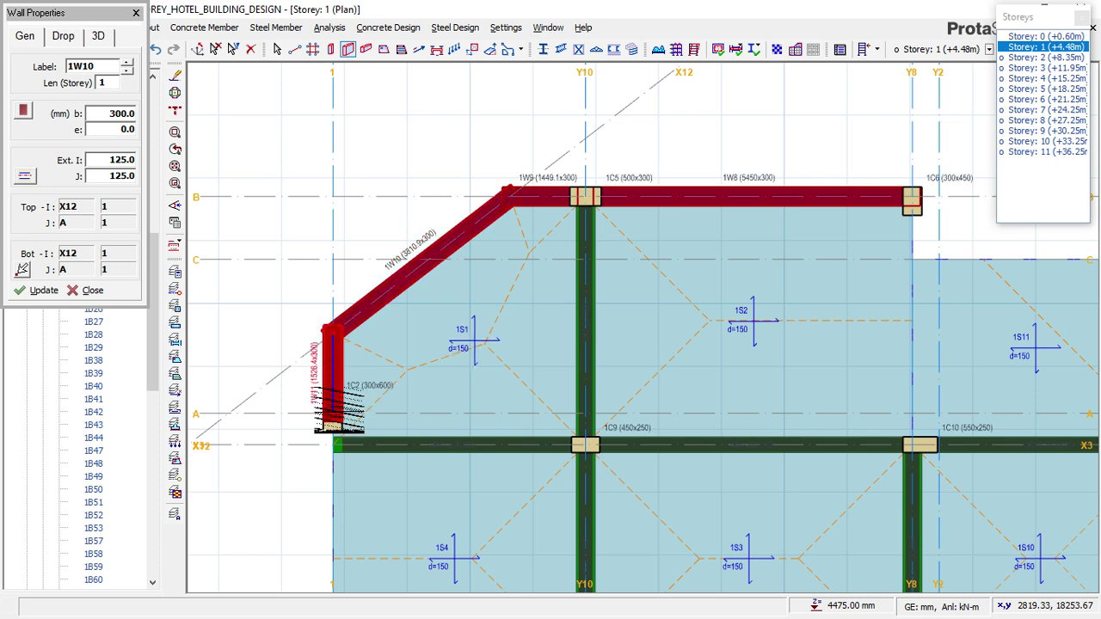
- Continue the 300 mm walls along axis 1 from axis A to X4, X4 to X6, and X6 to X9
{"action": "scroll", "coordinate": [370, 108], "scroll_direction": "down", "scroll_amount": 6}
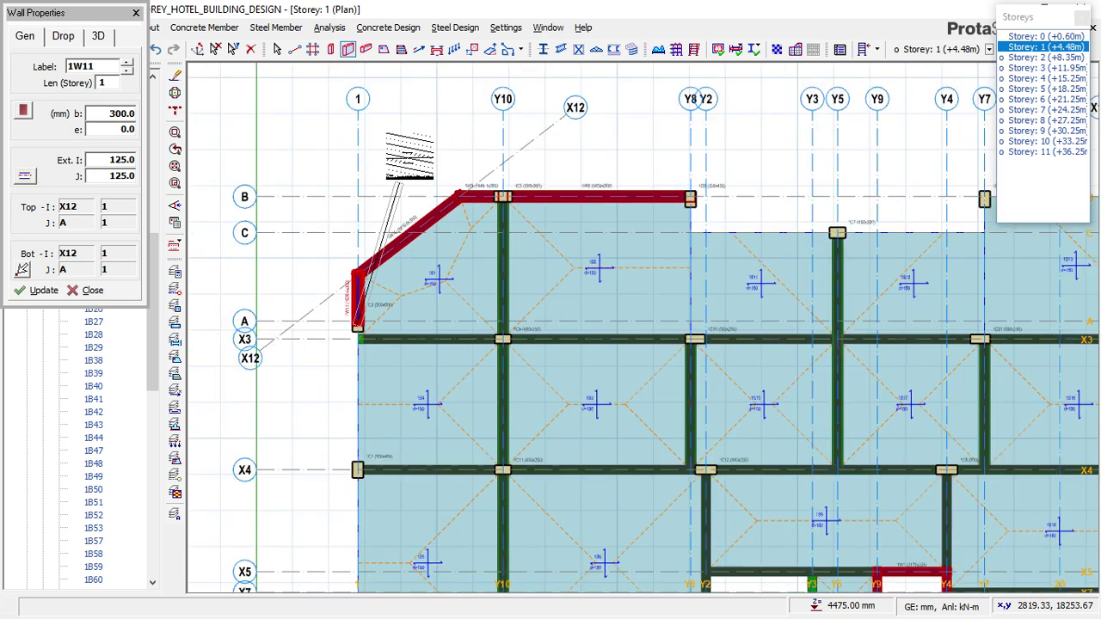
{"action": "scroll", "coordinate": [392, 280], "scroll_direction": "up", "scroll_amount": 6}
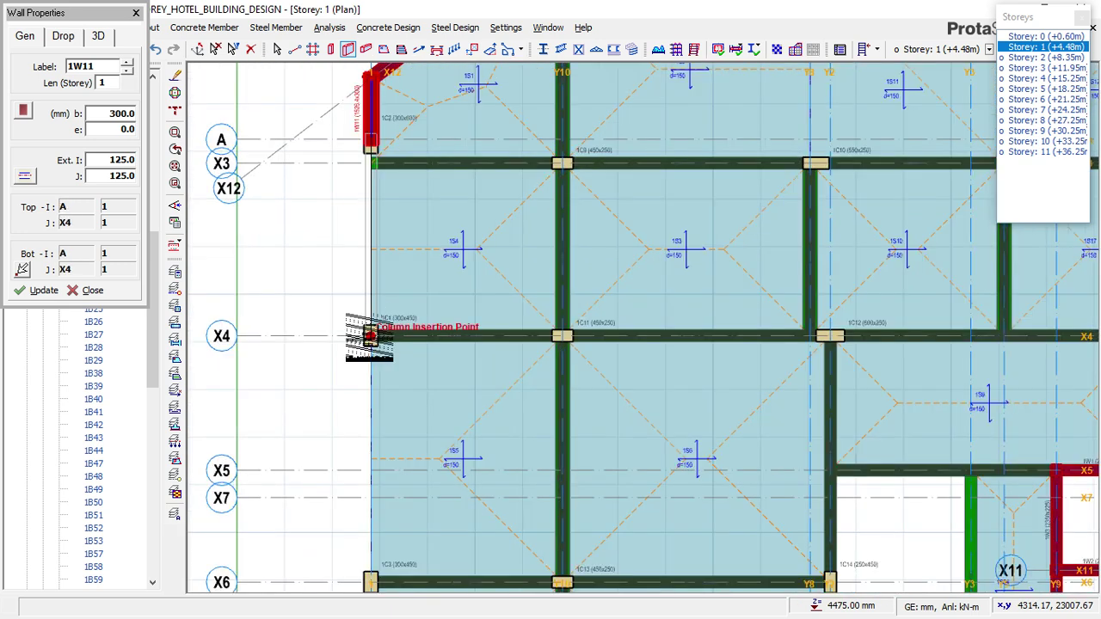
{"action": "left_click", "coordinate": [371, 337]}
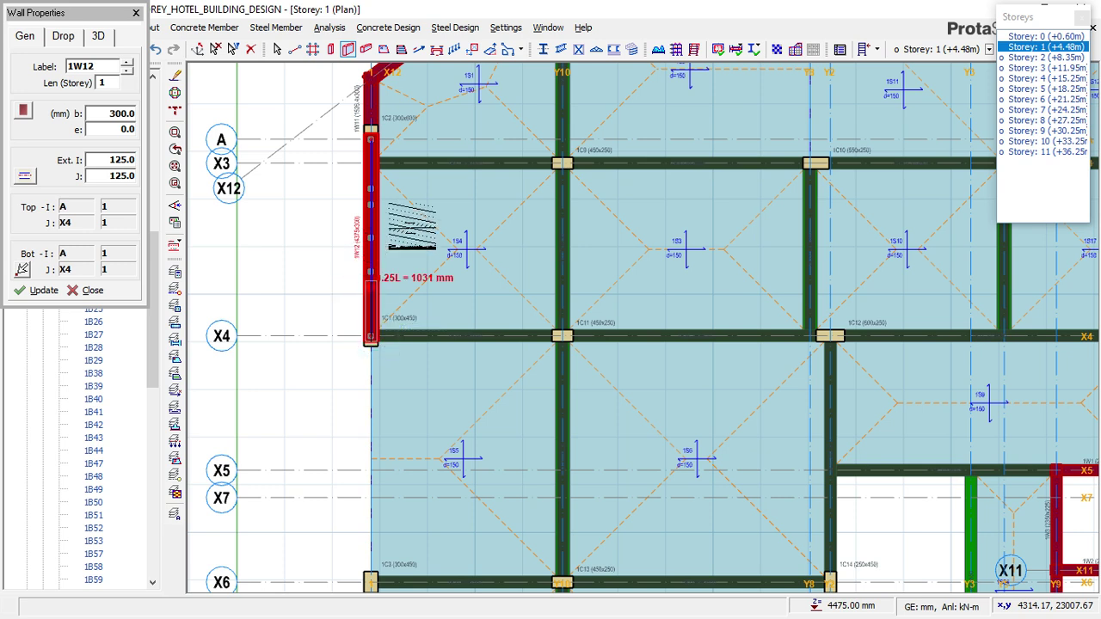
{"action": "scroll", "coordinate": [392, 246], "scroll_direction": "down", "scroll_amount": 2}
{"action": "left_click", "coordinate": [374, 446]}
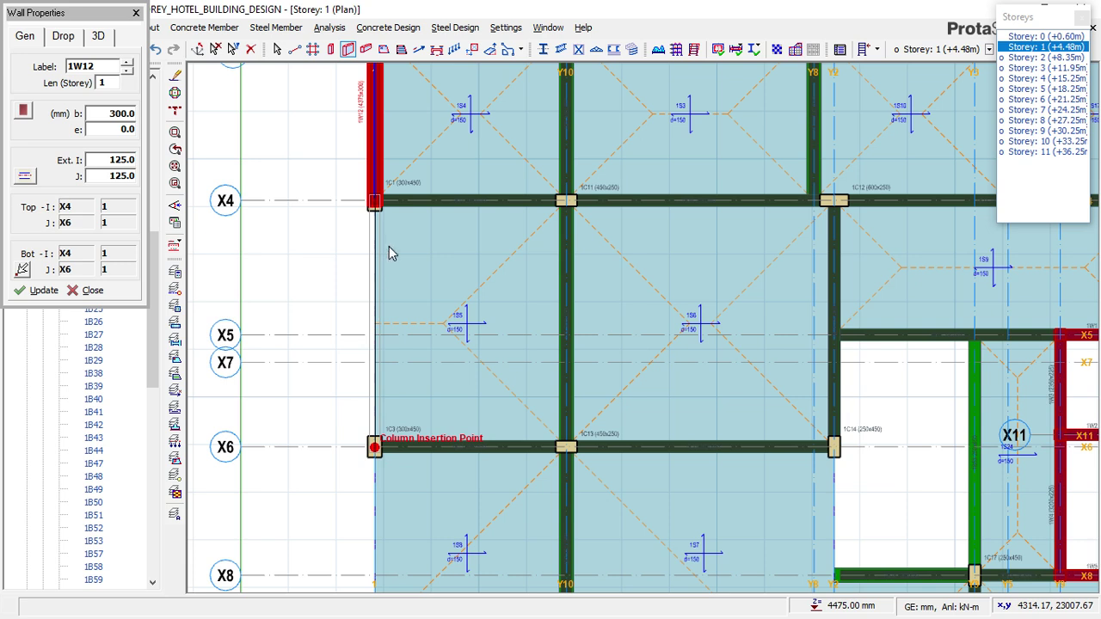
{"action": "scroll", "coordinate": [393, 248], "scroll_direction": "down", "scroll_amount": 2}
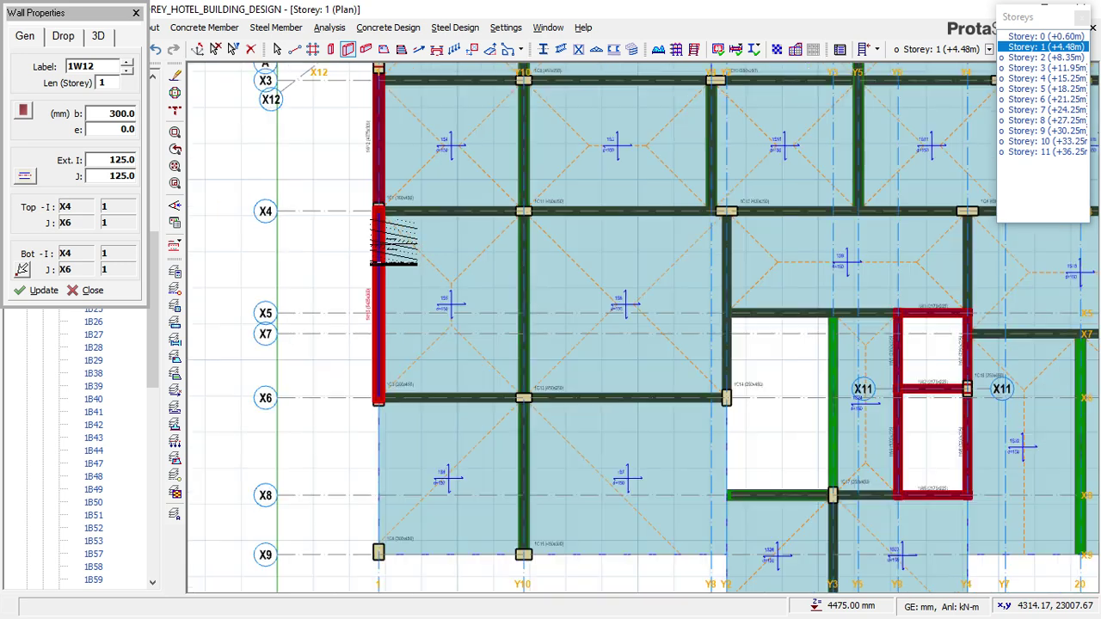
{"action": "scroll", "coordinate": [376, 360], "scroll_direction": "up", "scroll_amount": 2}
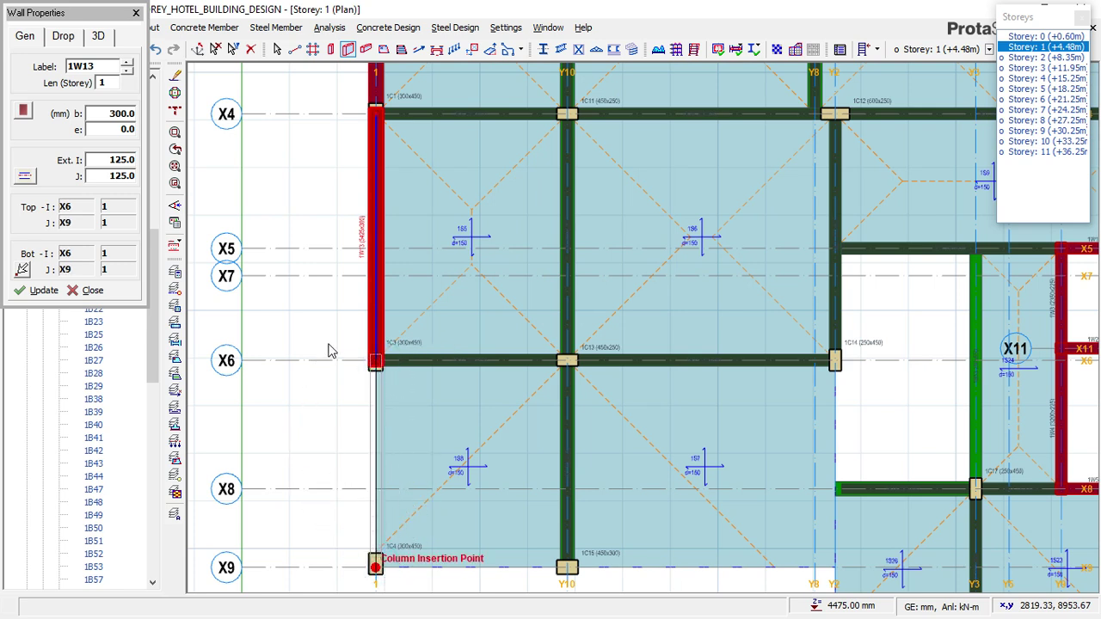
{"action": "scroll", "coordinate": [328, 340], "scroll_direction": "down", "scroll_amount": 3}
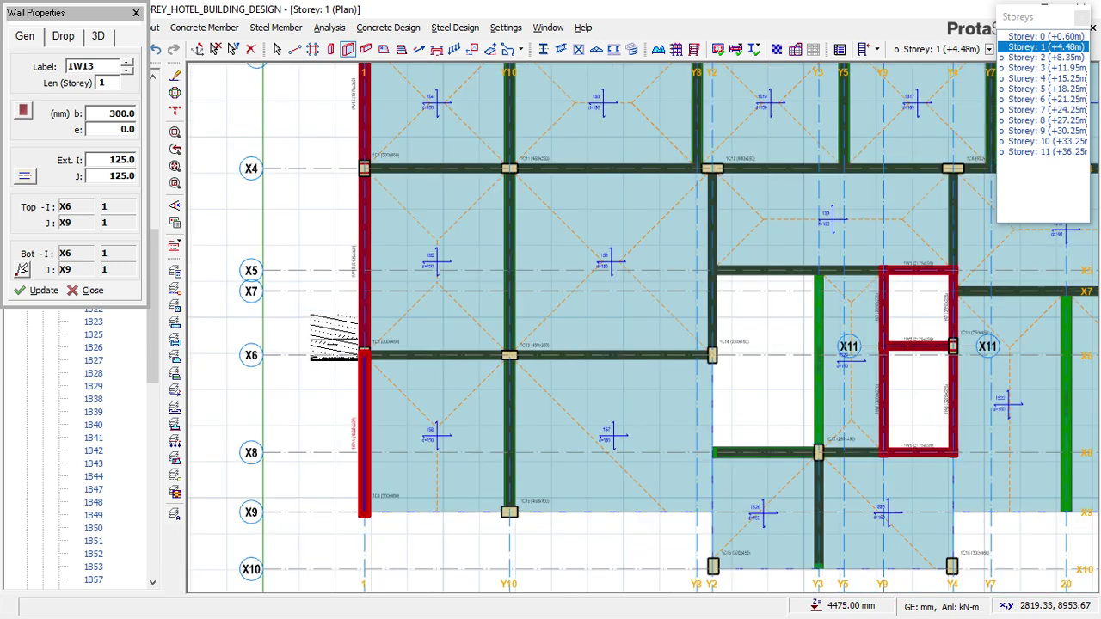
{"action": "scroll", "coordinate": [433, 439], "scroll_direction": "up", "scroll_amount": 3}
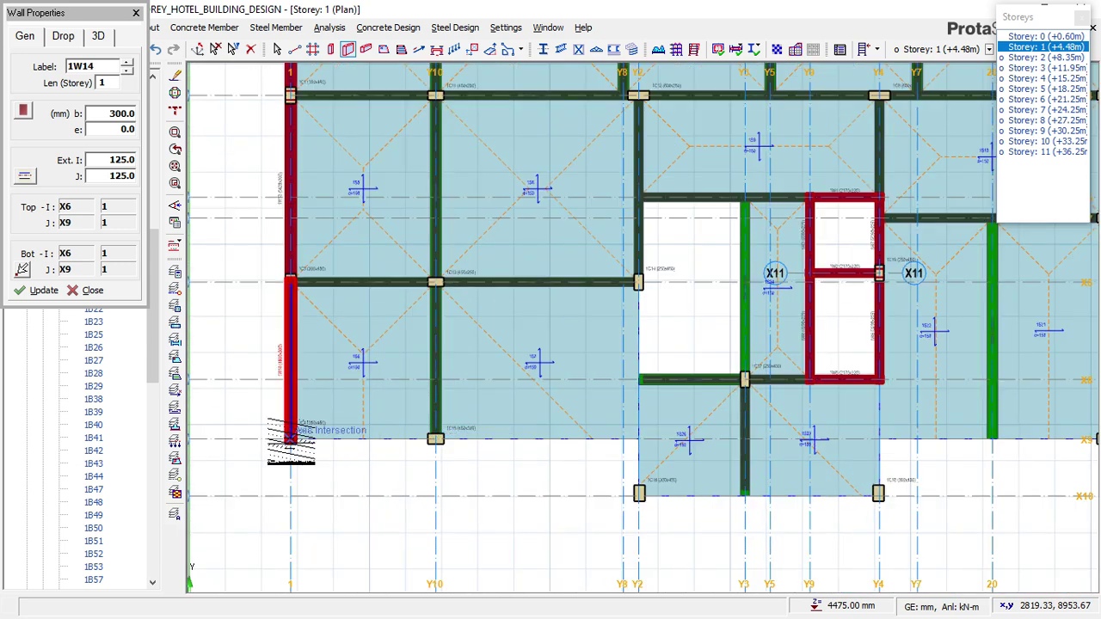
- Continue the walls along axis X9 from axis 1 to Y10 and on to Y2, and along Y2 to X10
{"action": "left_click", "coordinate": [350, 437]}
{"action": "scroll", "coordinate": [434, 438], "scroll_direction": "up", "scroll_amount": 2}
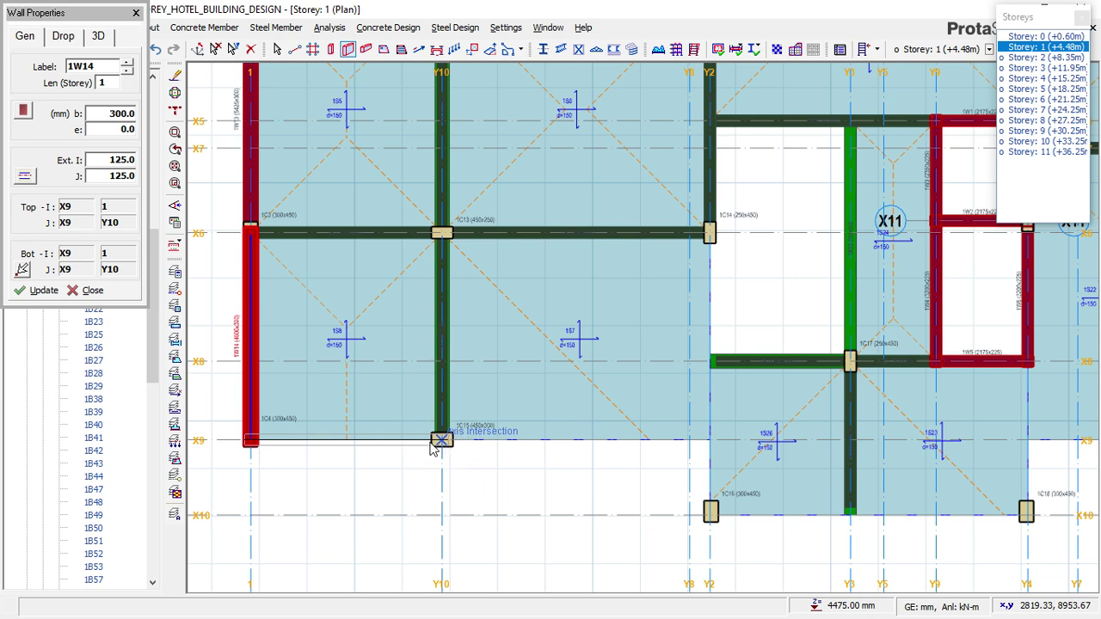
{"action": "left_click", "coordinate": [438, 446]}
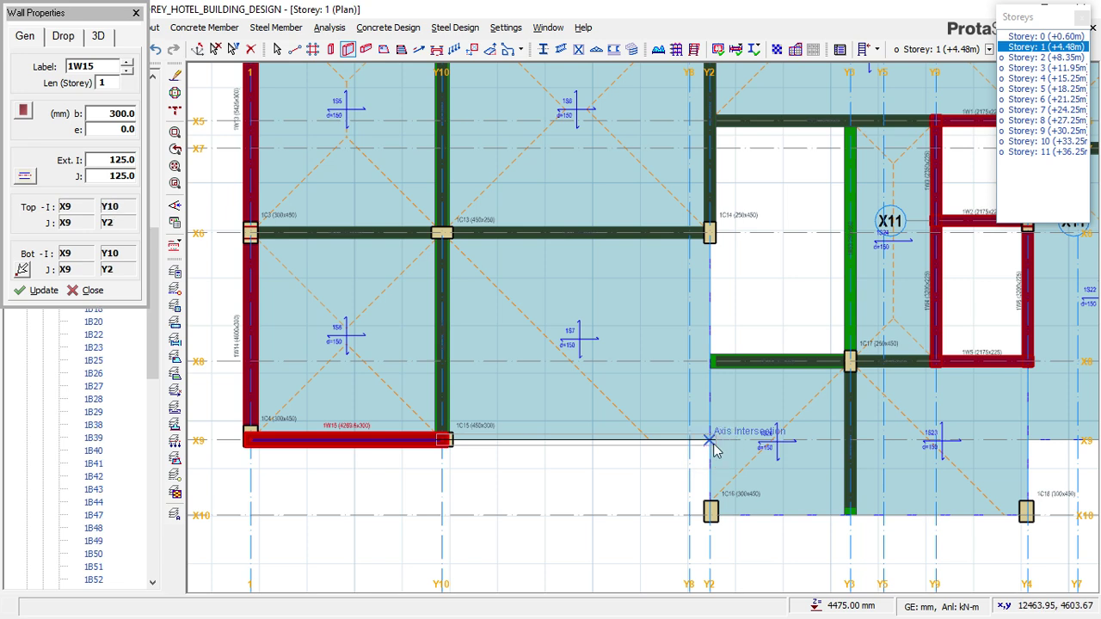
{"action": "left_click", "coordinate": [710, 441]}
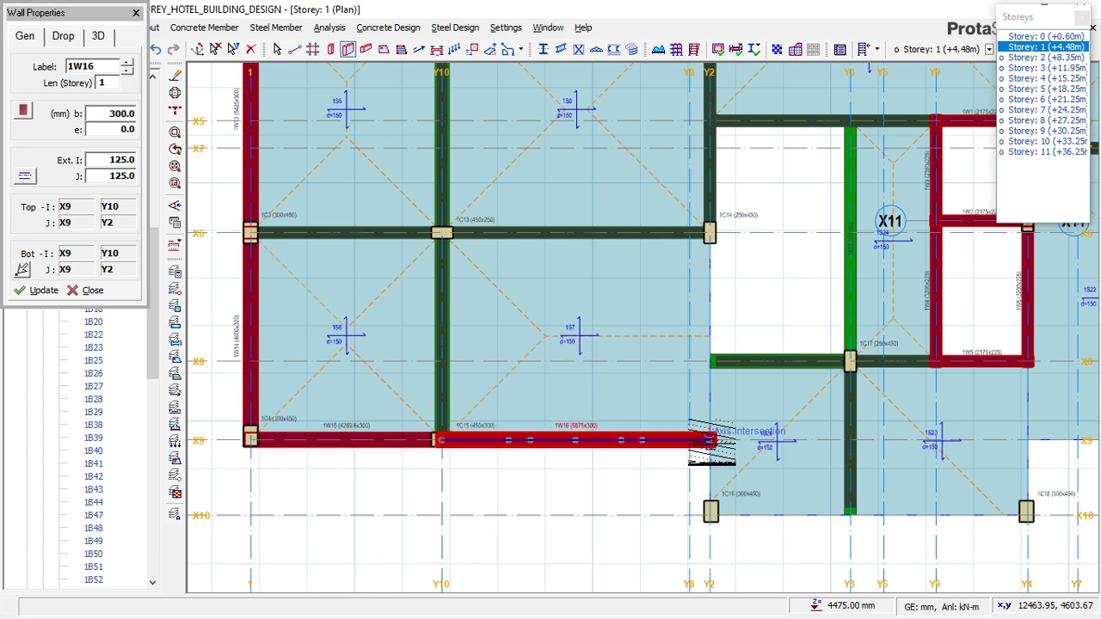
{"action": "left_click", "coordinate": [712, 443]}
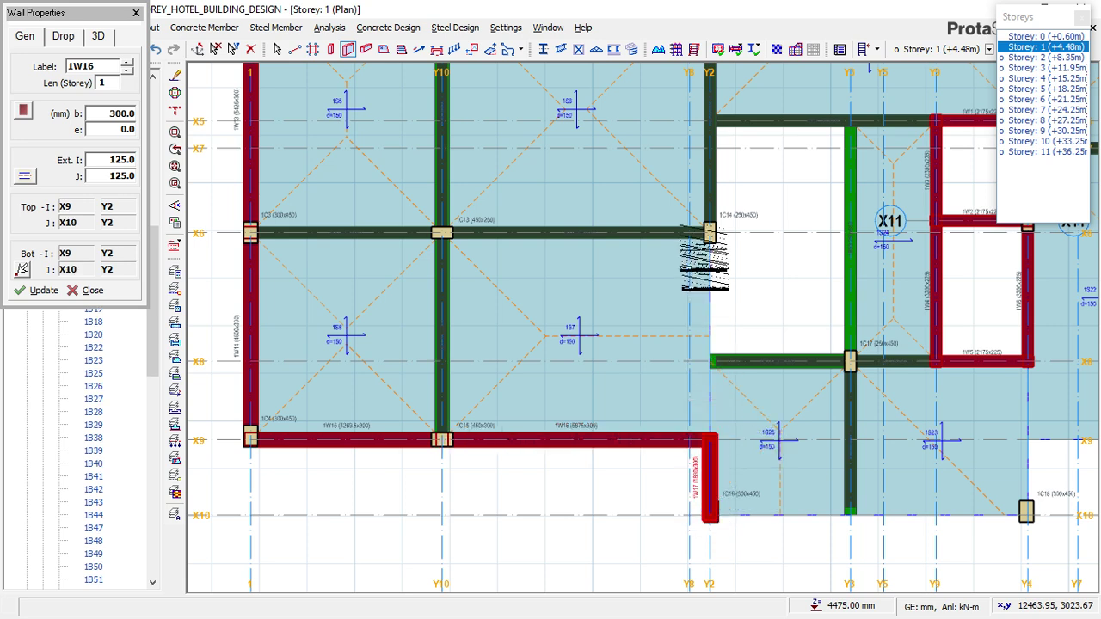
{"action": "right_click", "coordinate": [716, 171]}
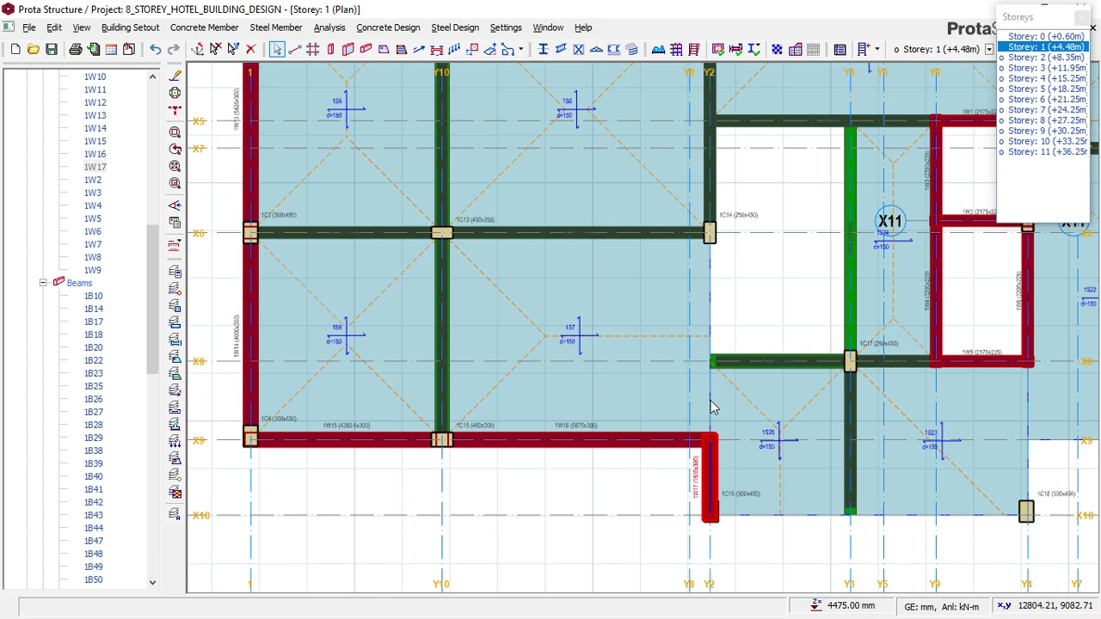
- Insert a 250 x 650 mm beam along axis Y2 between X6 and X9, based on the existing beam between X4 and X6
{"action": "left_click", "coordinate": [717, 179]}
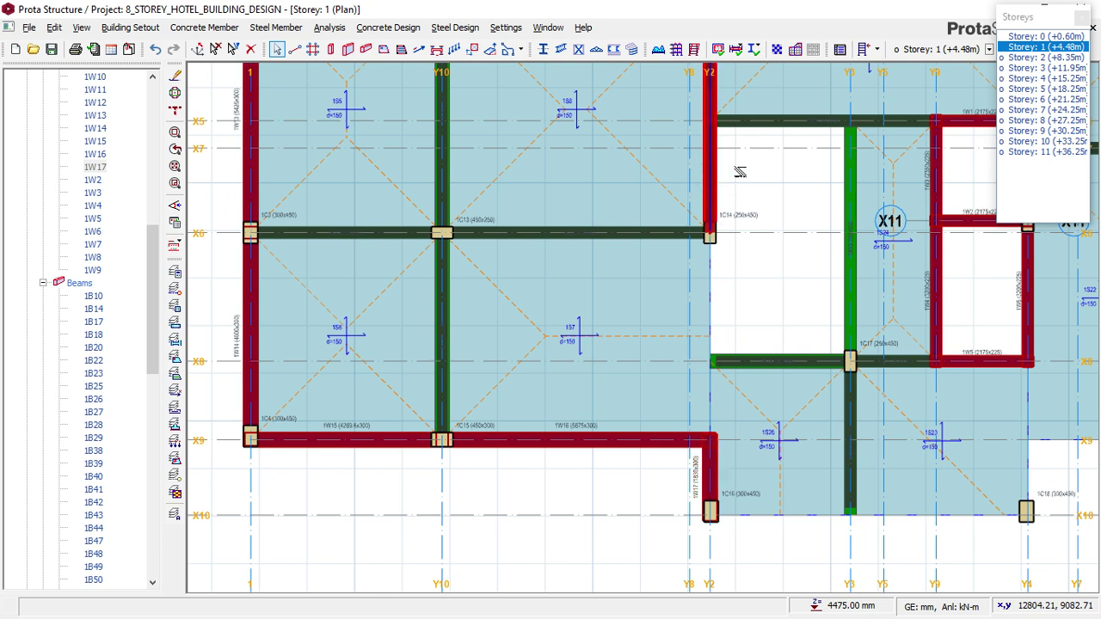
{"action": "right_click", "coordinate": [749, 174]}
{"action": "left_click", "coordinate": [769, 183]}
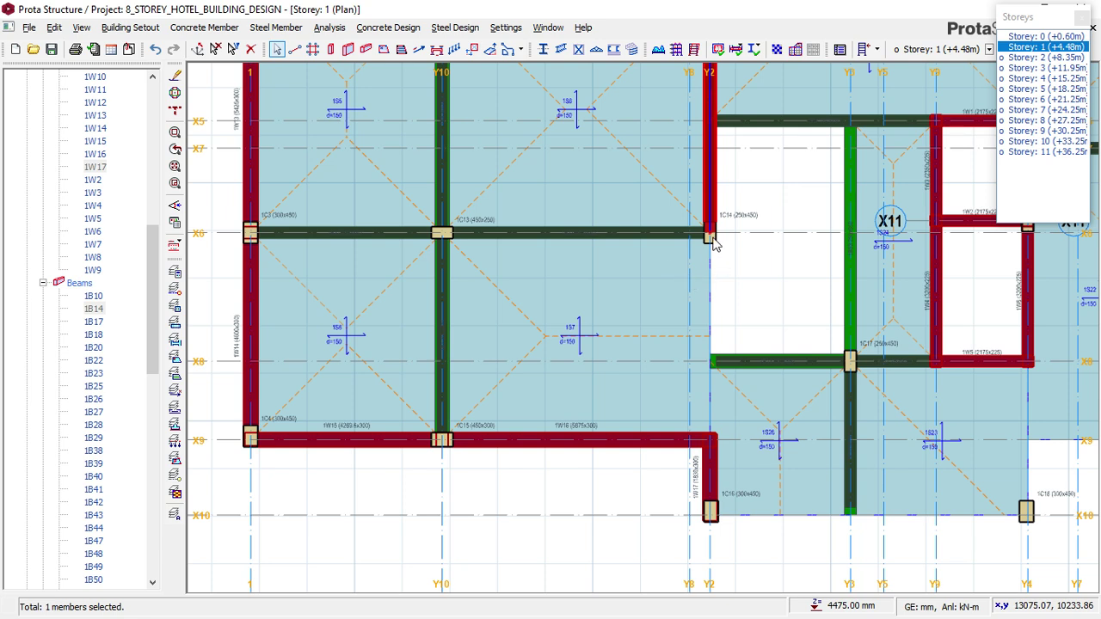
{"action": "key", "text": "b"}
{"action": "left_click", "coordinate": [711, 234]}
{"action": "scroll", "coordinate": [716, 416], "scroll_direction": "up", "scroll_amount": 3}
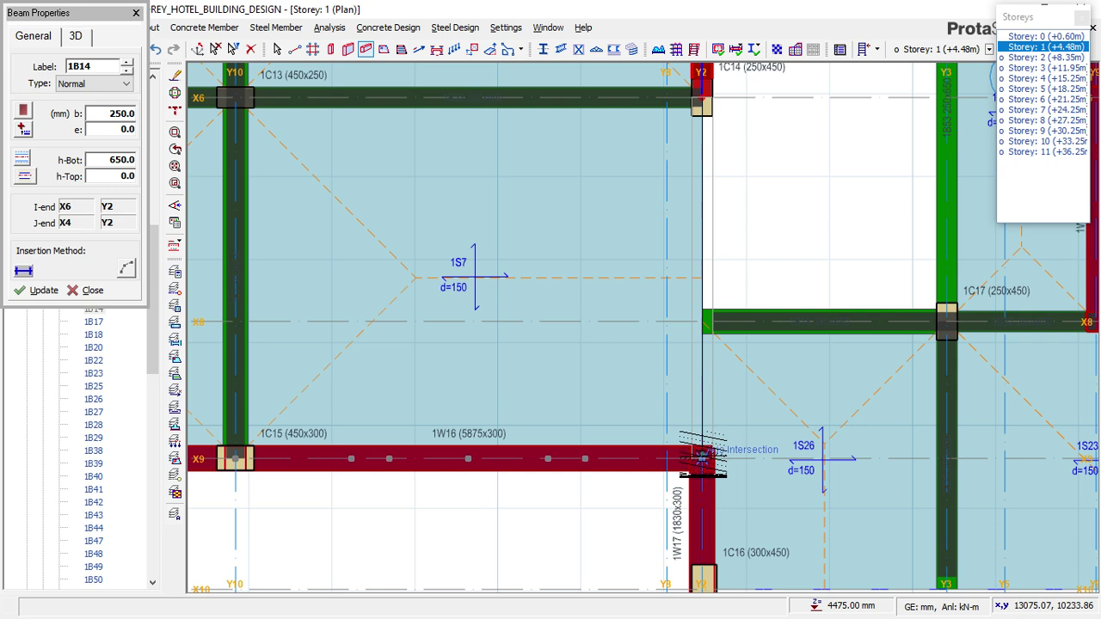
{"action": "left_click", "coordinate": [703, 456]}
{"action": "left_click", "coordinate": [668, 373]}
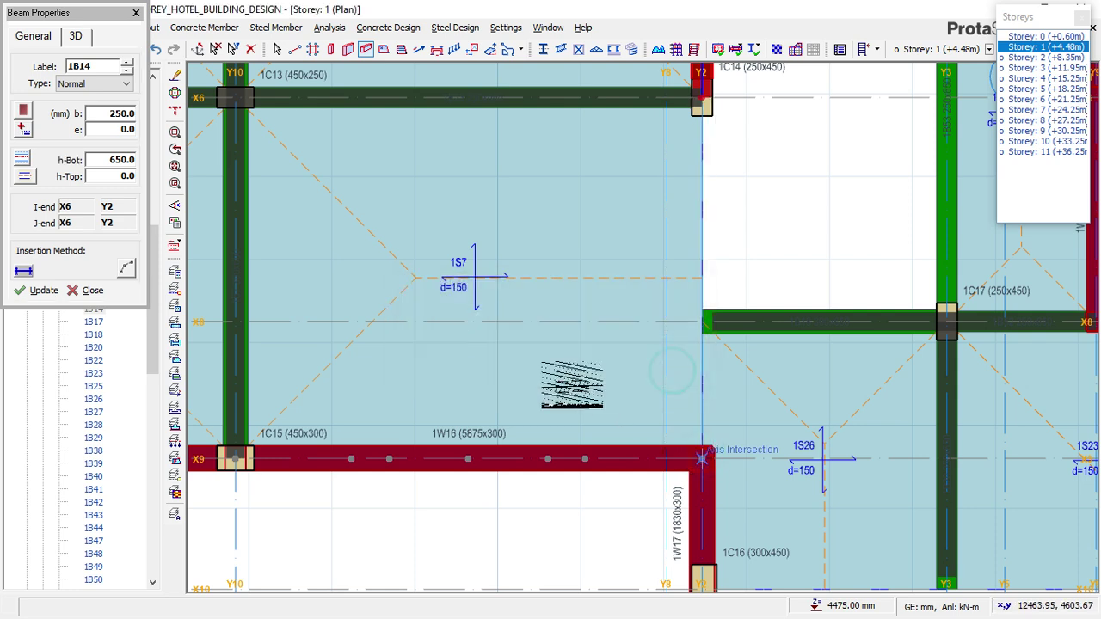
{"action": "left_click", "coordinate": [550, 377]}
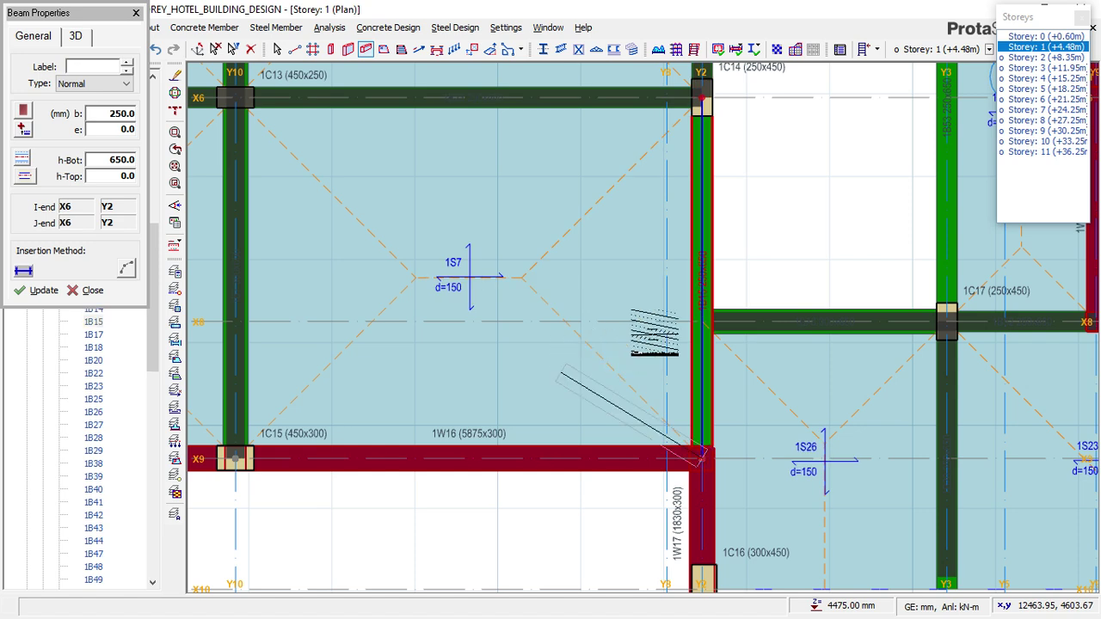
- Insert a 250 x 650 mm beam along axis Y4 between X8 and X9
{"action": "scroll", "coordinate": [458, 297], "scroll_direction": "down", "scroll_amount": 3}
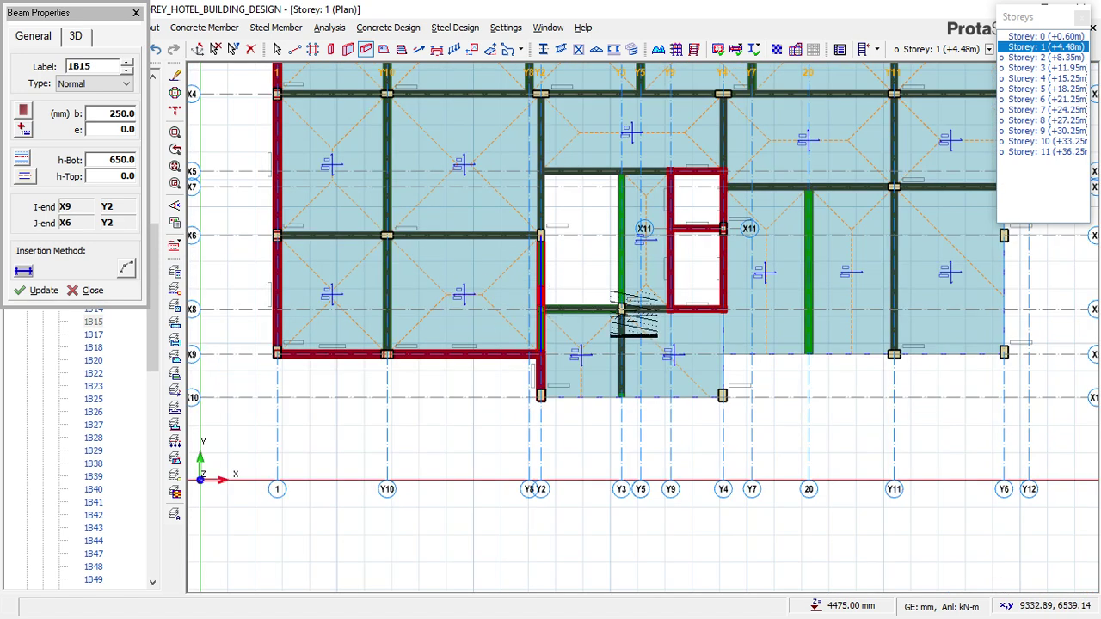
{"action": "scroll", "coordinate": [742, 336], "scroll_direction": "up", "scroll_amount": 1}
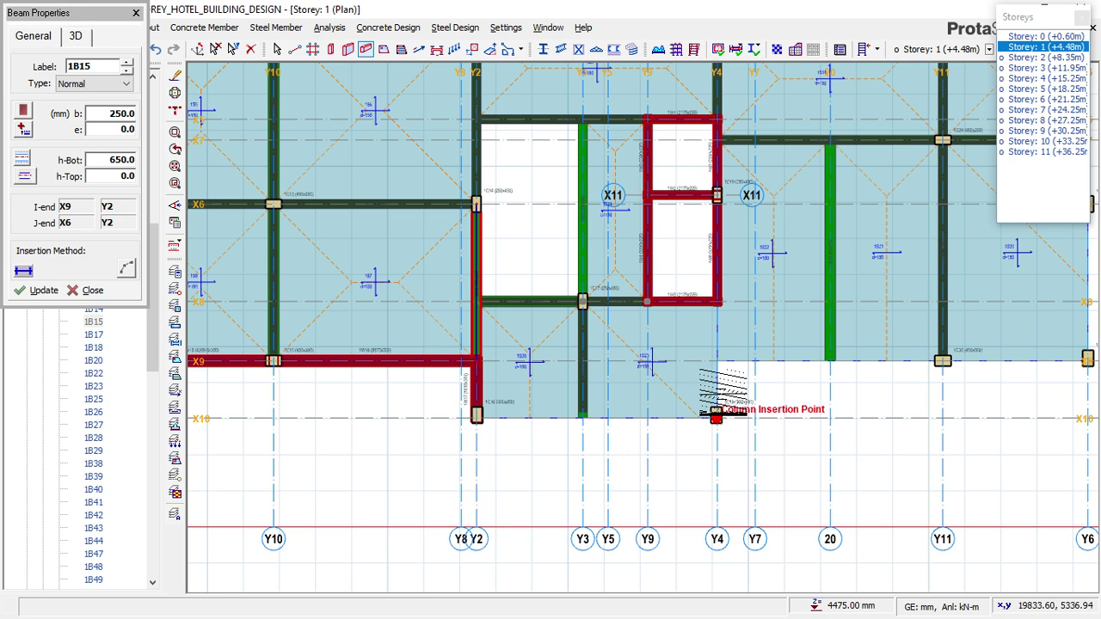
{"action": "scroll", "coordinate": [714, 391], "scroll_direction": "up", "scroll_amount": 1}
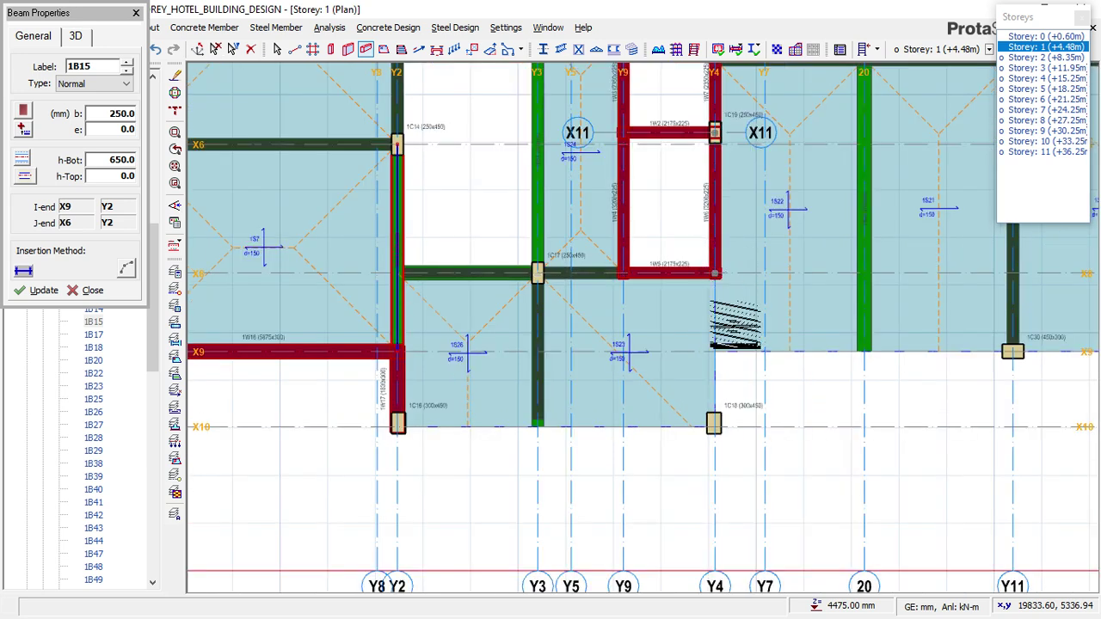
{"action": "scroll", "coordinate": [715, 297], "scroll_direction": "up", "scroll_amount": 1}
{"action": "left_click", "coordinate": [715, 265]}
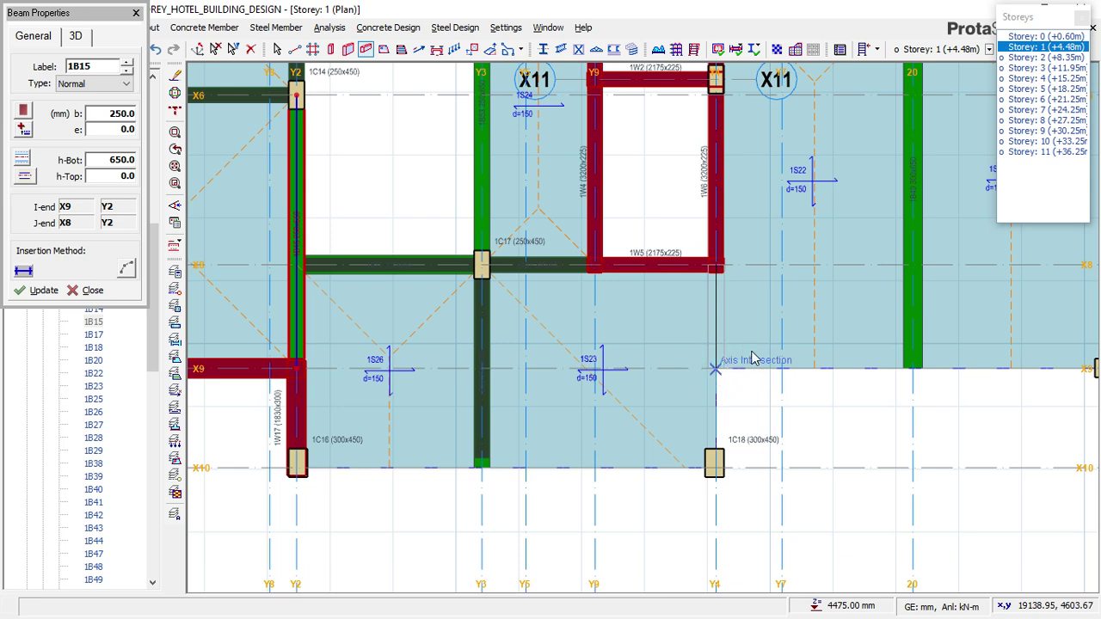
{"action": "left_click", "coordinate": [752, 358]}
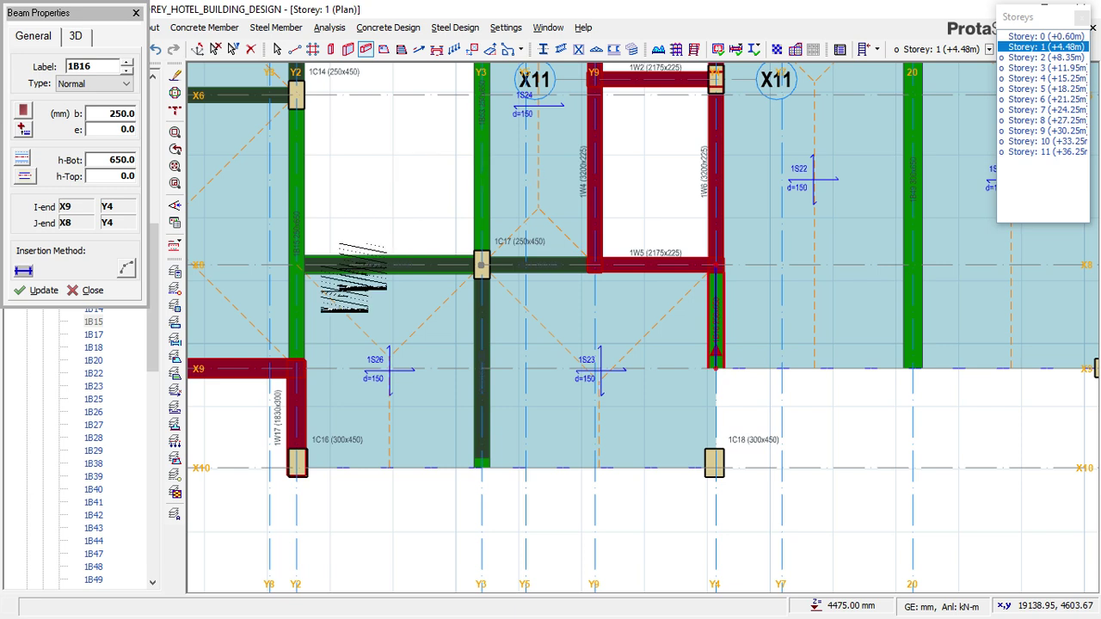
- Insert 300 mm walls along axis X10 from Y2 to Y4 and along Y4 from X10 to X9
{"action": "left_click", "coordinate": [234, 27]}
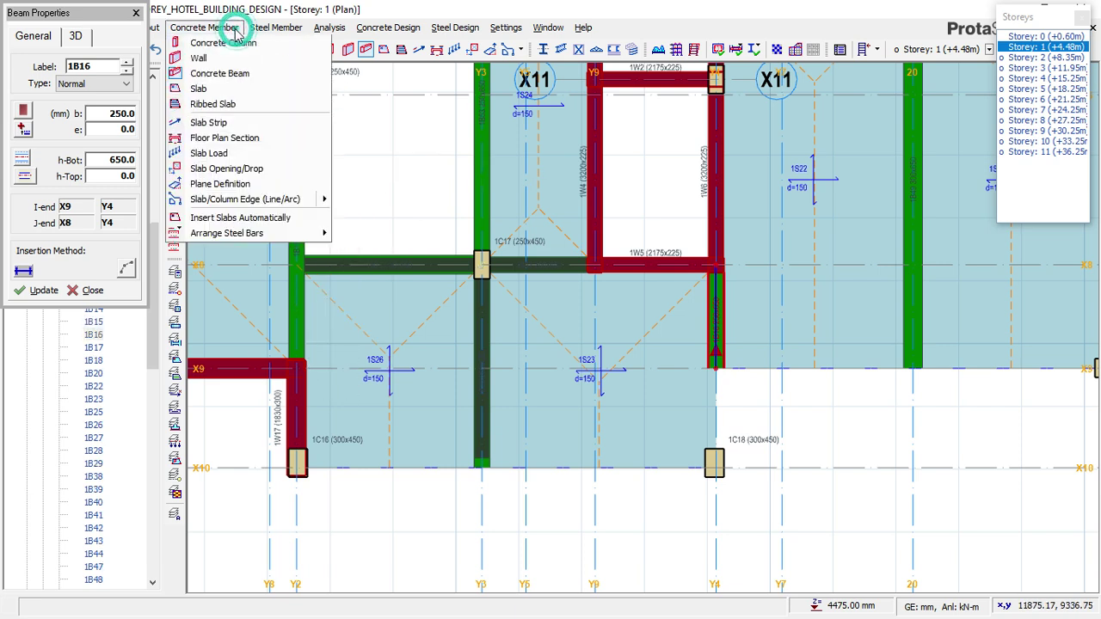
{"action": "left_click", "coordinate": [205, 59]}
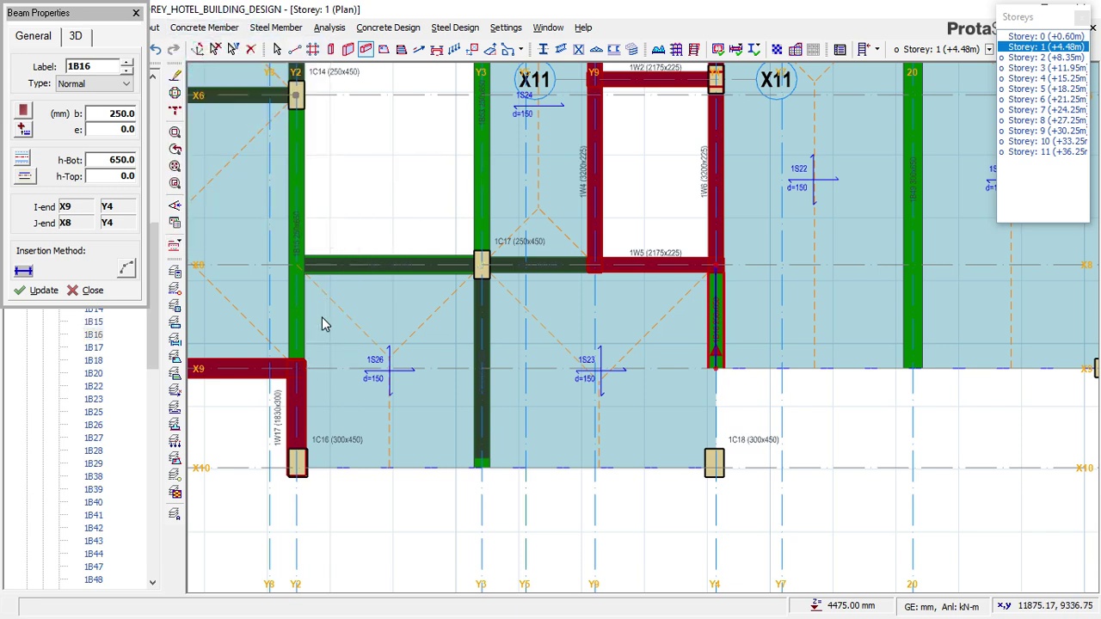
{"action": "left_click", "coordinate": [172, 206]}
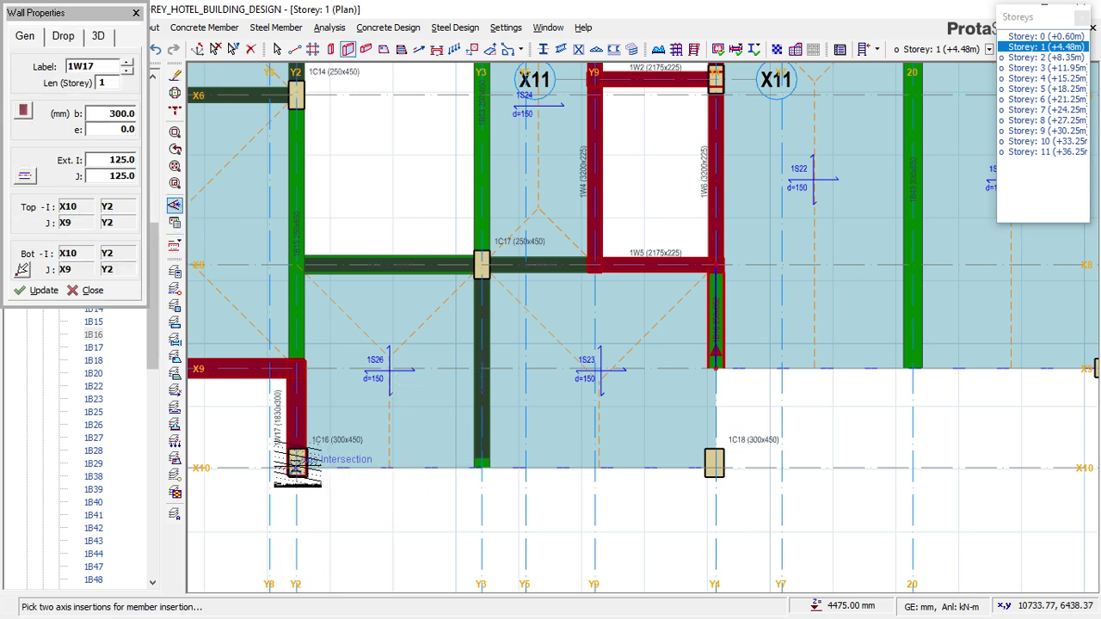
{"action": "left_click", "coordinate": [297, 463]}
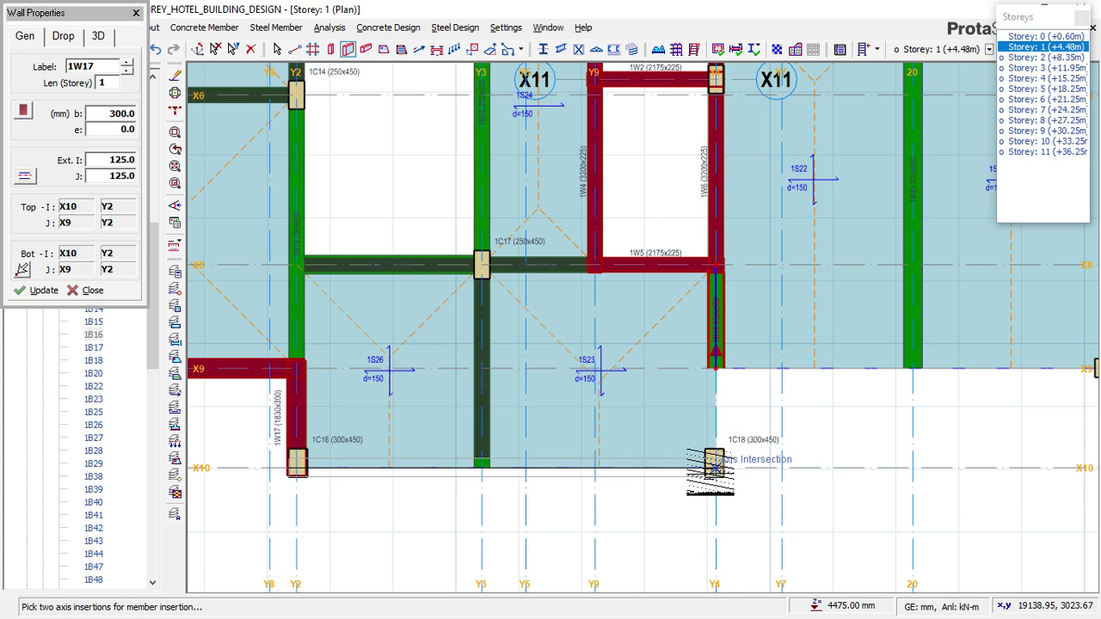
{"action": "left_click", "coordinate": [714, 469]}
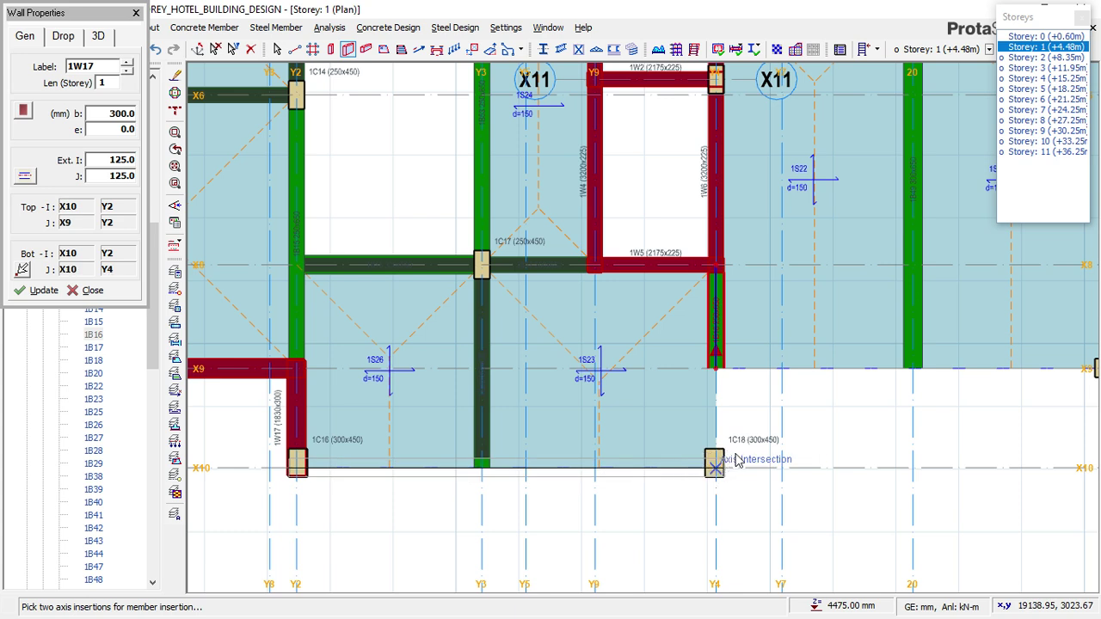
{"action": "left_click", "coordinate": [719, 465]}
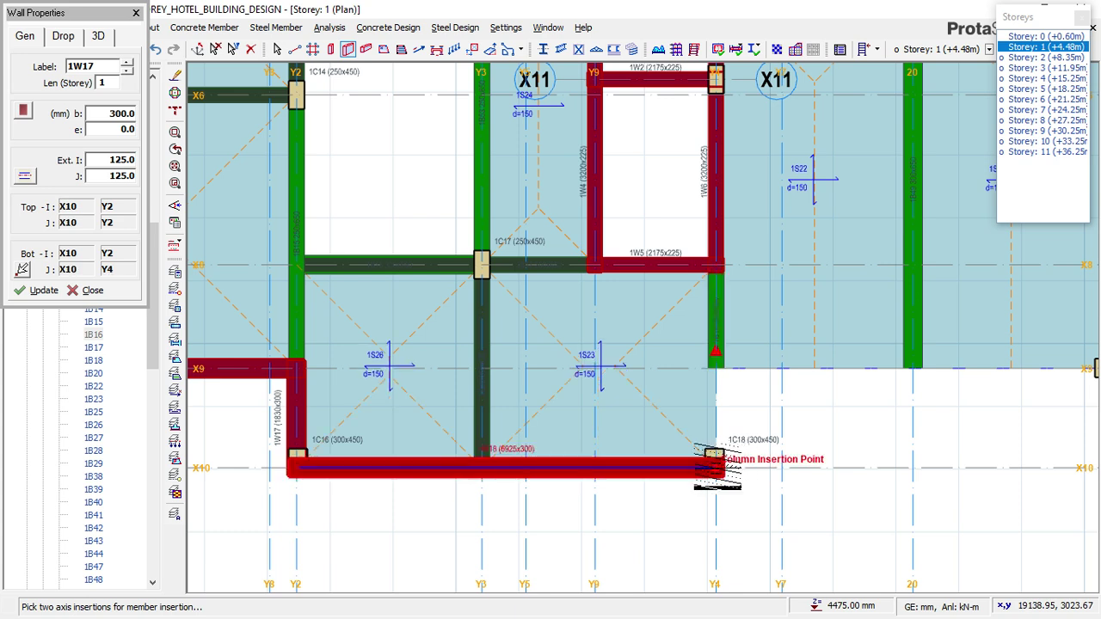
{"action": "left_click", "coordinate": [717, 370]}
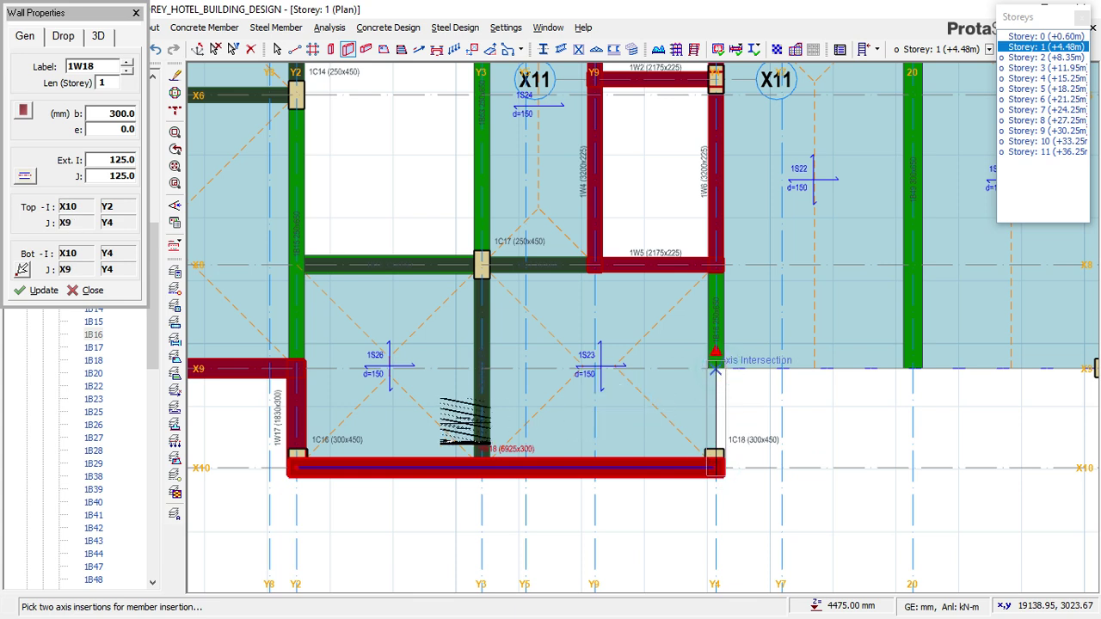
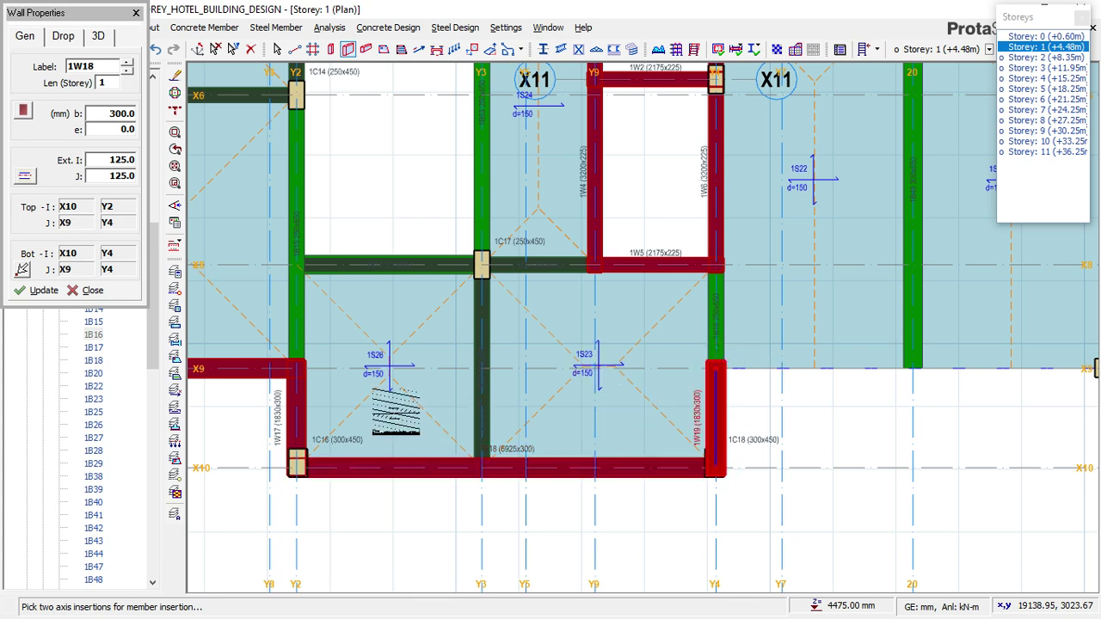
- Continue the walls along axis X9 from Y4 to Y11 and from Y11 to Y6
{"action": "scroll", "coordinate": [348, 400], "scroll_direction": "down", "scroll_amount": 2}
{"action": "scroll", "coordinate": [897, 374], "scroll_direction": "up", "scroll_amount": 1}
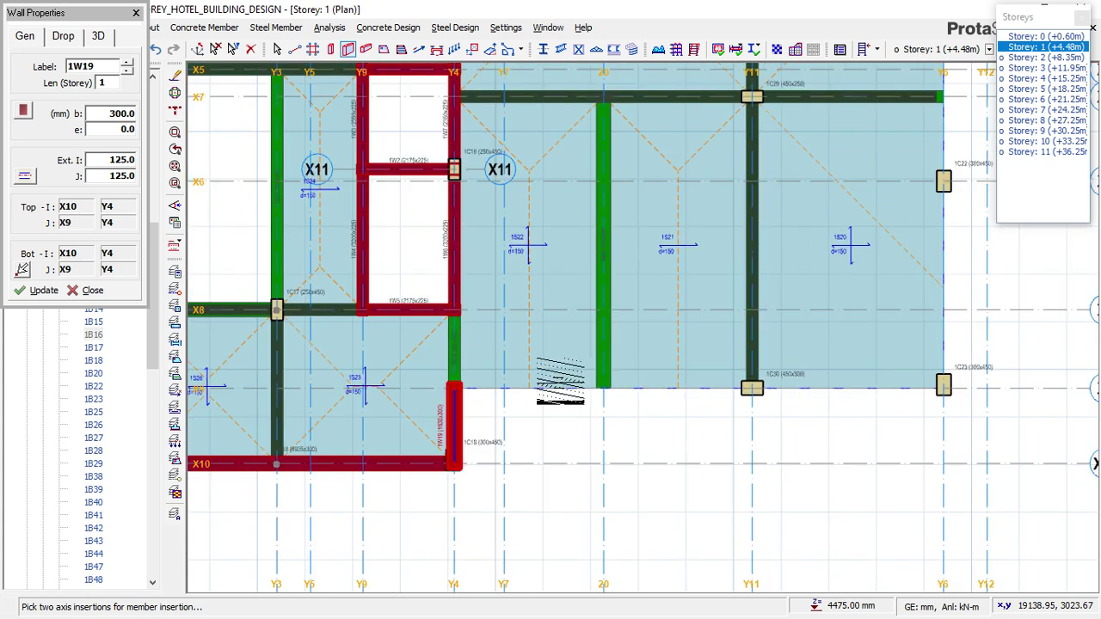
{"action": "left_click", "coordinate": [451, 389]}
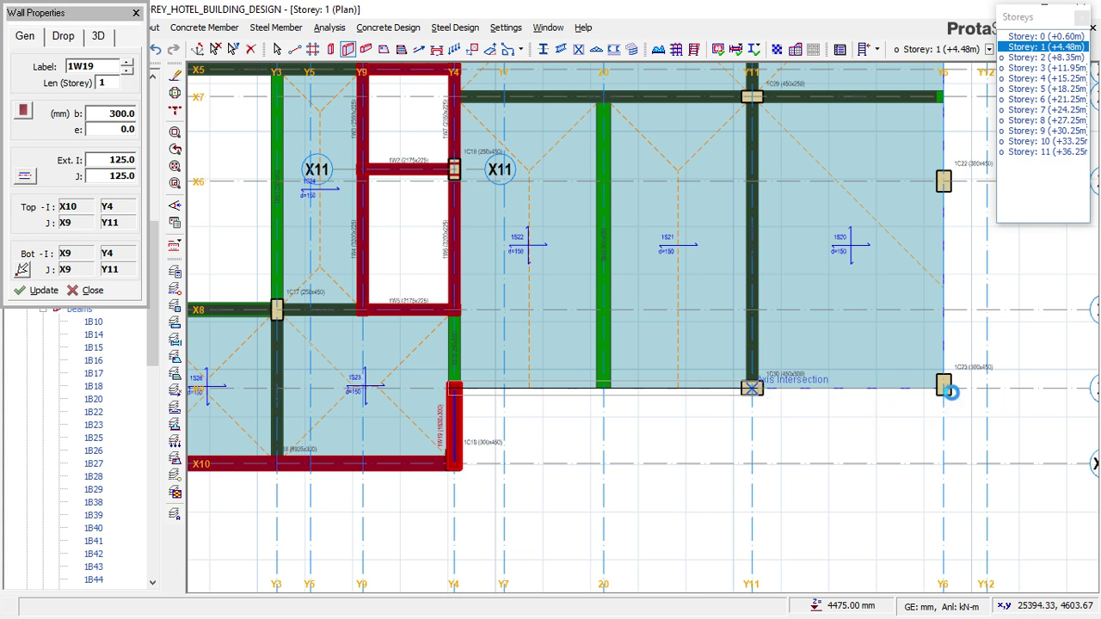
{"action": "left_click", "coordinate": [752, 388]}
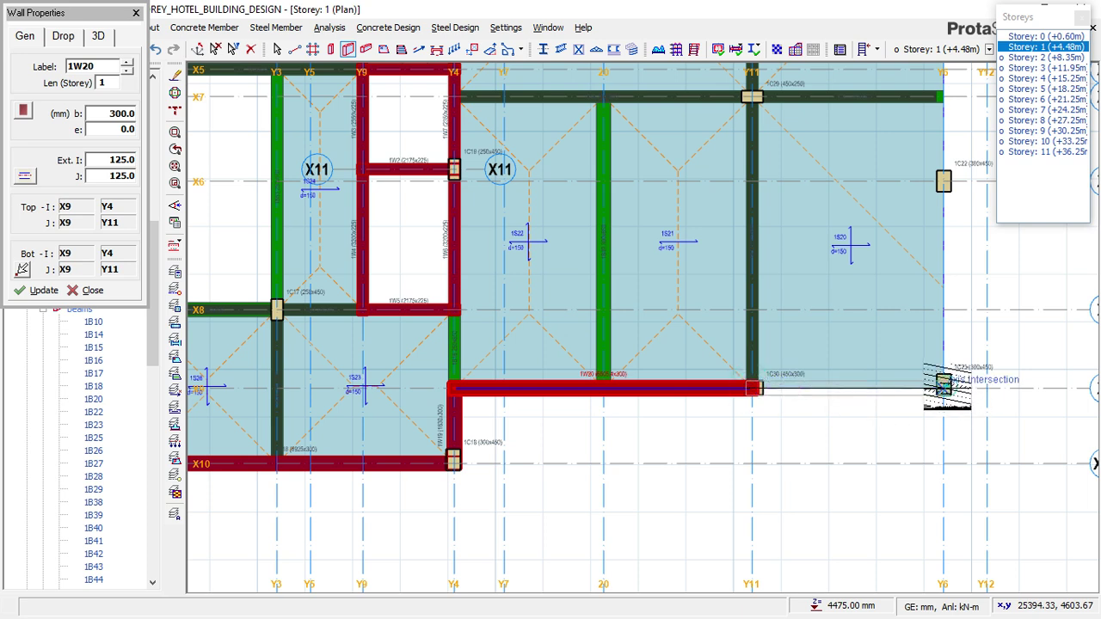
{"action": "left_click", "coordinate": [712, 453]}
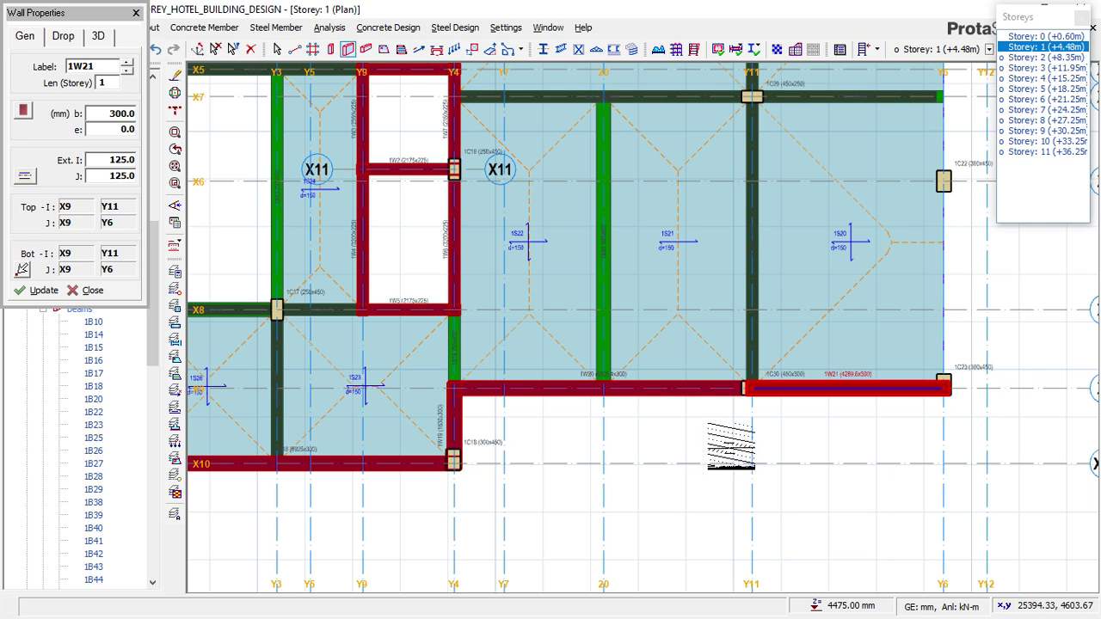
- Continue the 300 mm perimeter walls along axis Y6 from X9 to X6 and from X6 to X4
{"action": "scroll", "coordinate": [713, 446], "scroll_direction": "down", "scroll_amount": 2}
{"action": "scroll", "coordinate": [847, 400], "scroll_direction": "up", "scroll_amount": 2}
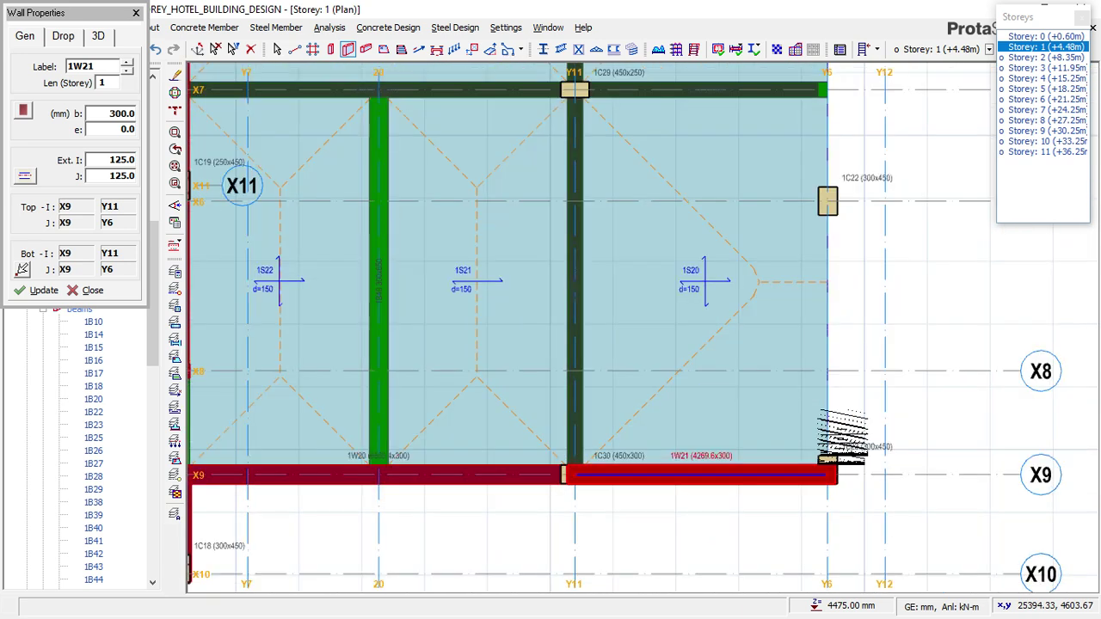
{"action": "left_click", "coordinate": [826, 469]}
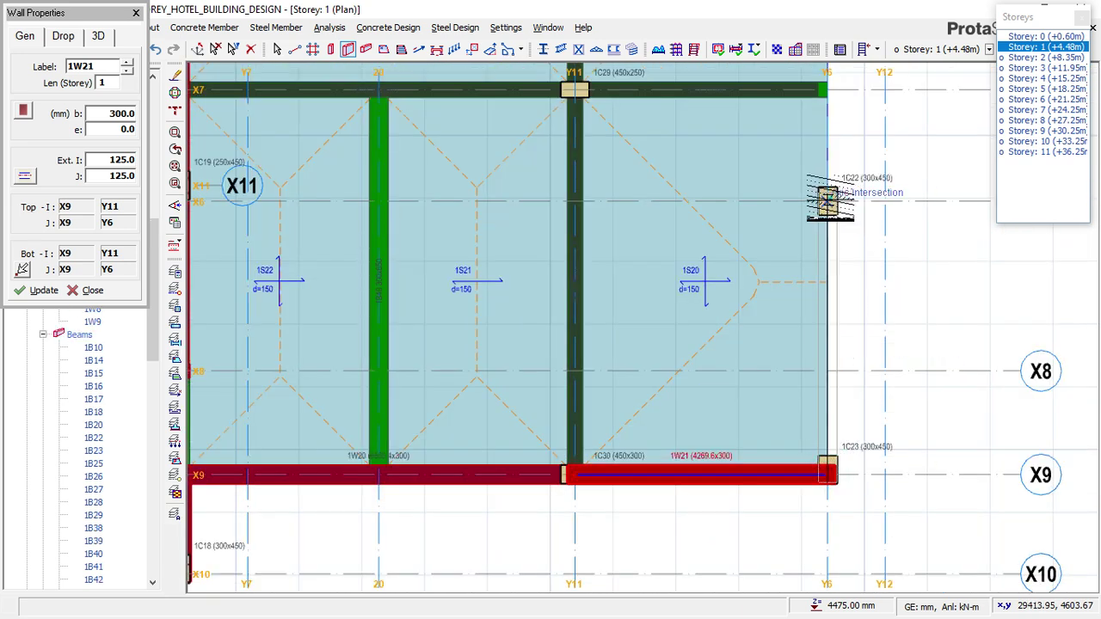
{"action": "left_click", "coordinate": [826, 202]}
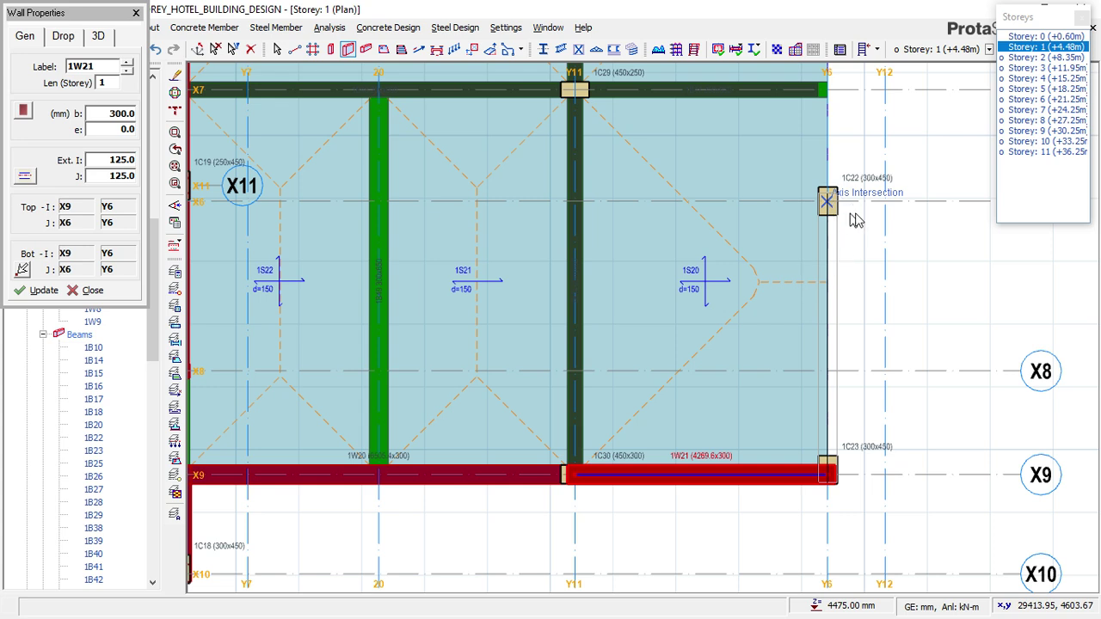
{"action": "left_click", "coordinate": [827, 201]}
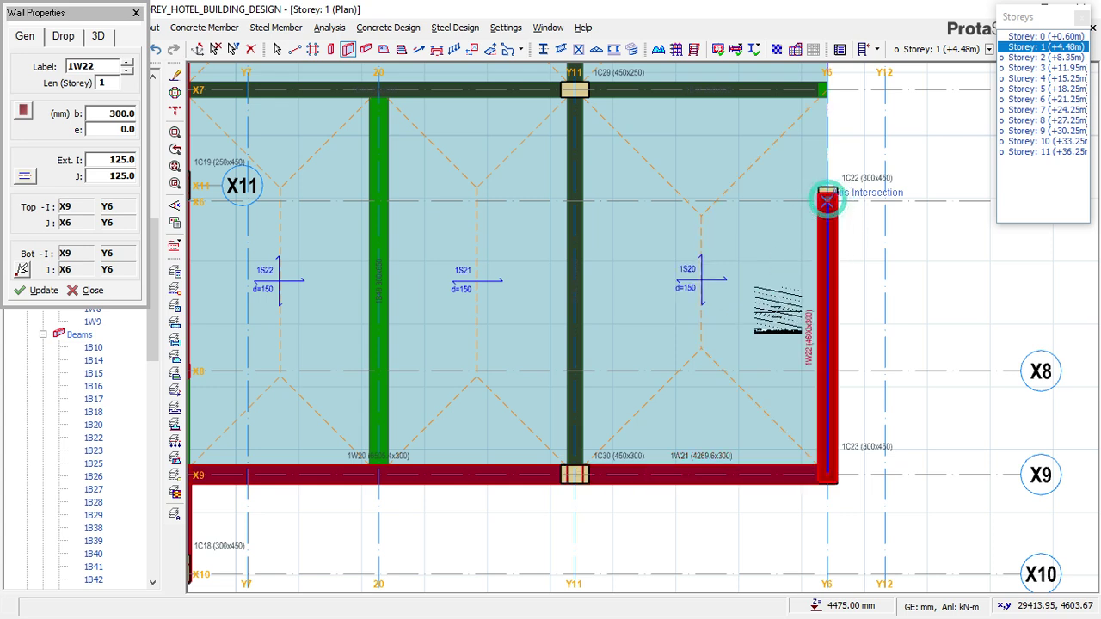
{"action": "scroll", "coordinate": [767, 430], "scroll_direction": "down", "scroll_amount": 2}
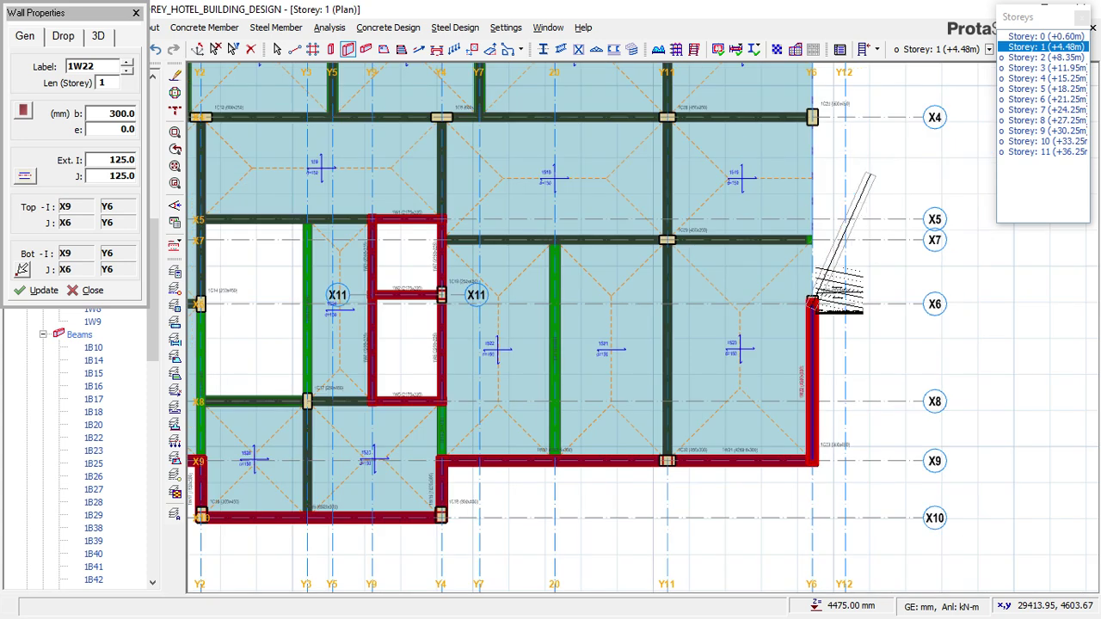
{"action": "scroll", "coordinate": [813, 311], "scroll_direction": "up", "scroll_amount": 2}
{"action": "scroll", "coordinate": [813, 310], "scroll_direction": "up", "scroll_amount": 2}
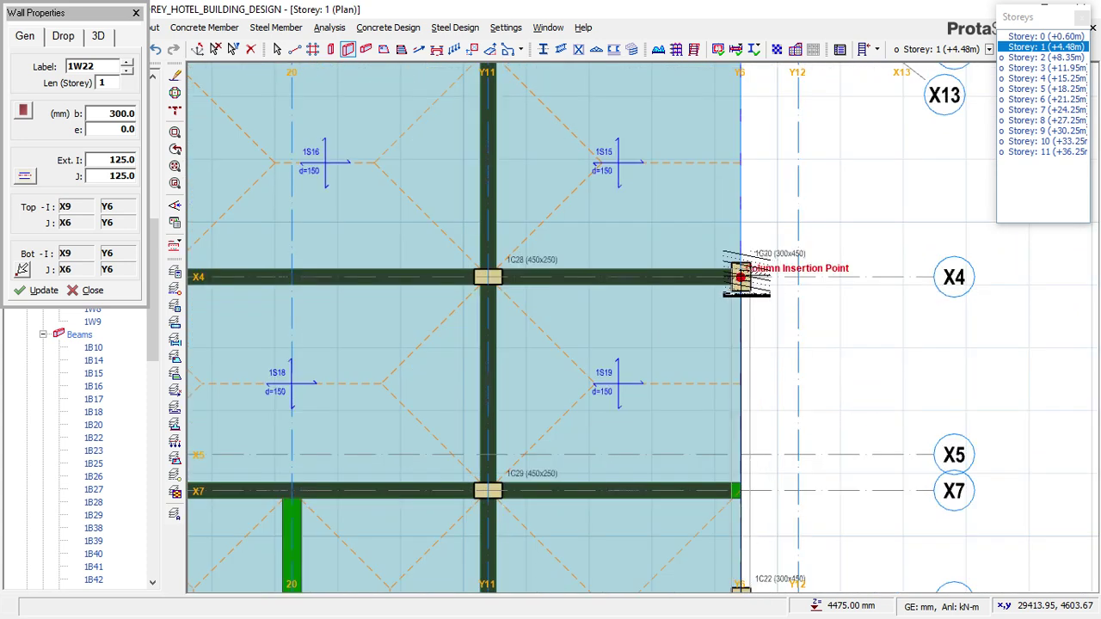
{"action": "left_click", "coordinate": [761, 290]}
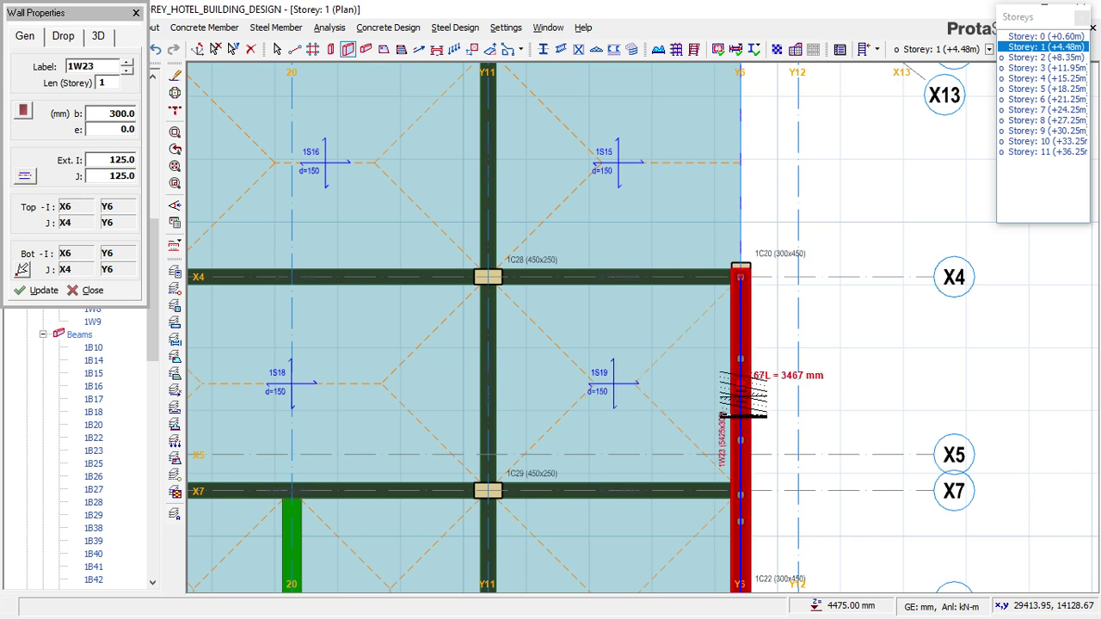
- Insert 300 mm walls along axis Y6 from X4 to A and from A to X13
{"action": "scroll", "coordinate": [741, 391], "scroll_direction": "down", "scroll_amount": 2}
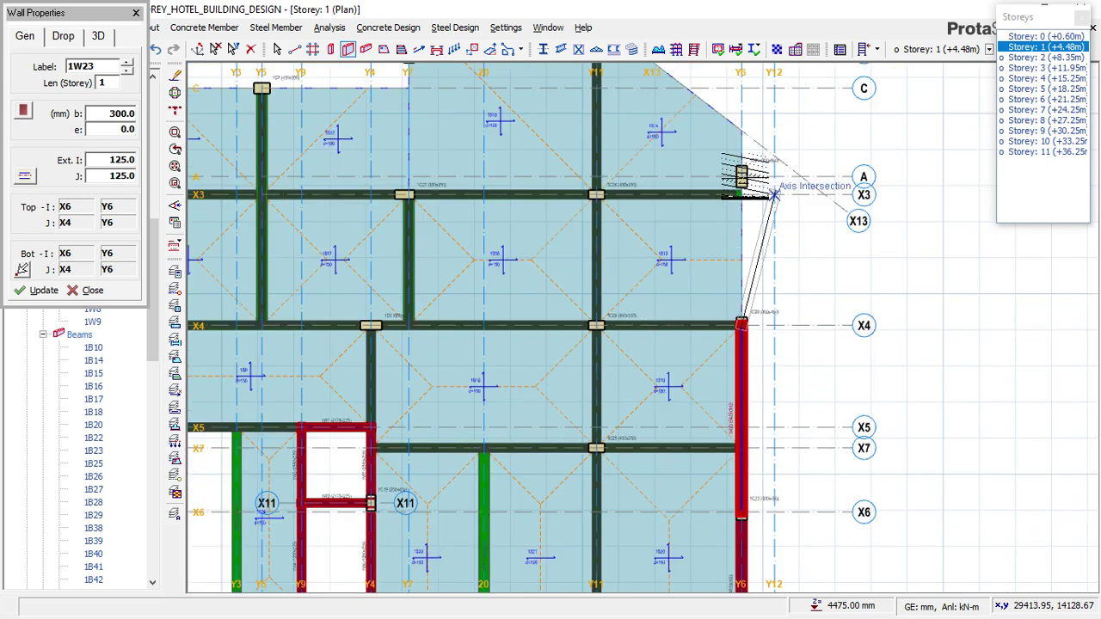
{"action": "scroll", "coordinate": [742, 177], "scroll_direction": "up", "scroll_amount": 2}
{"action": "left_click", "coordinate": [729, 178]}
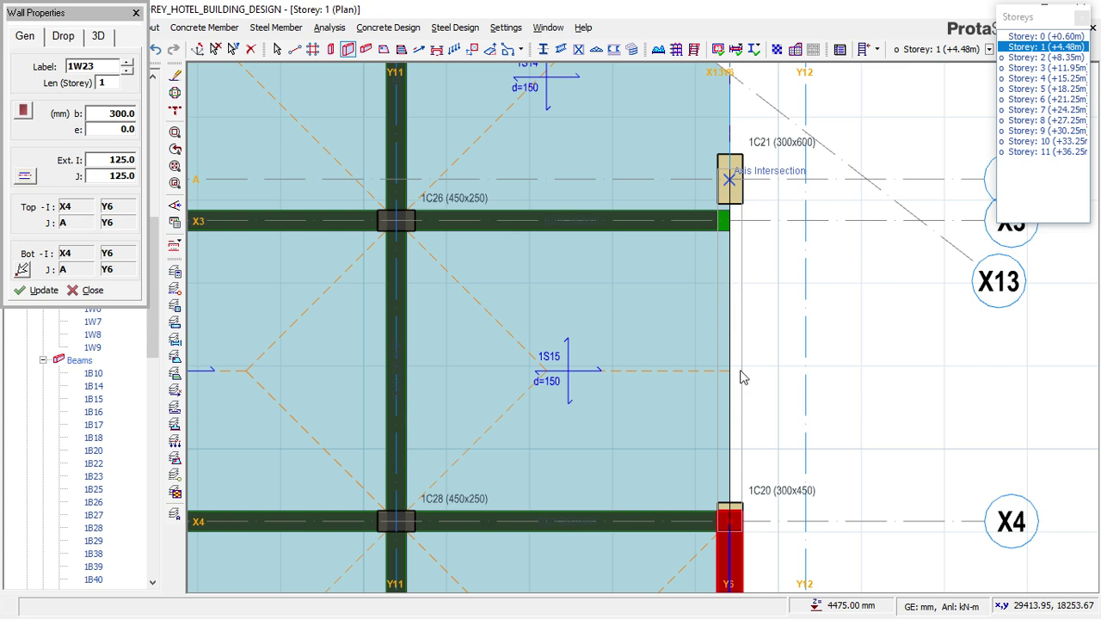
{"action": "left_click", "coordinate": [751, 420]}
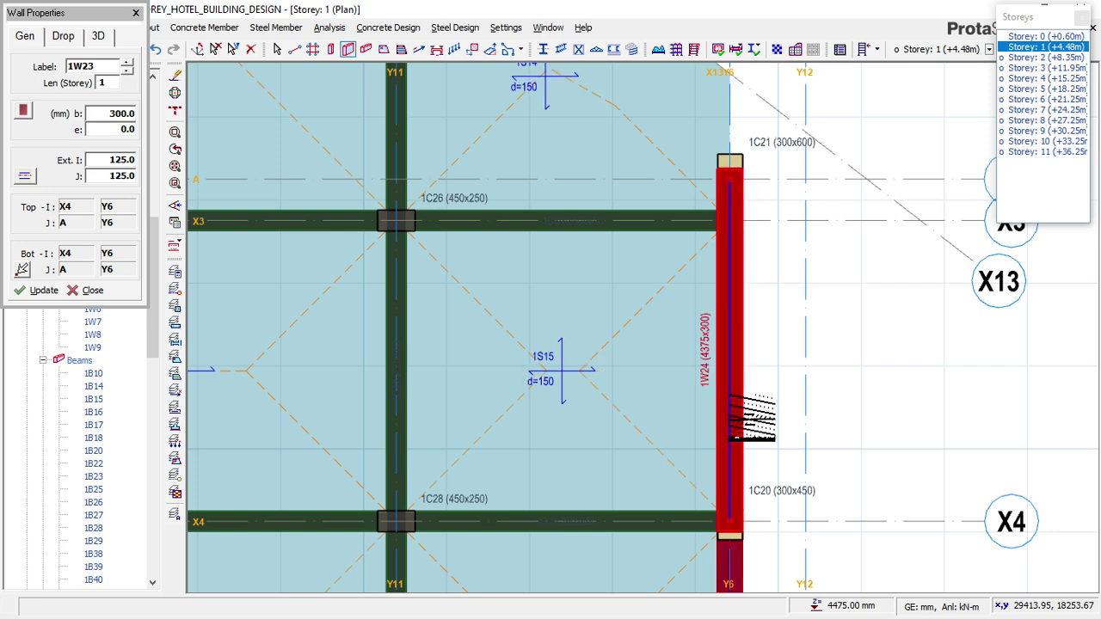
{"action": "scroll", "coordinate": [755, 421], "scroll_direction": "down", "scroll_amount": 3}
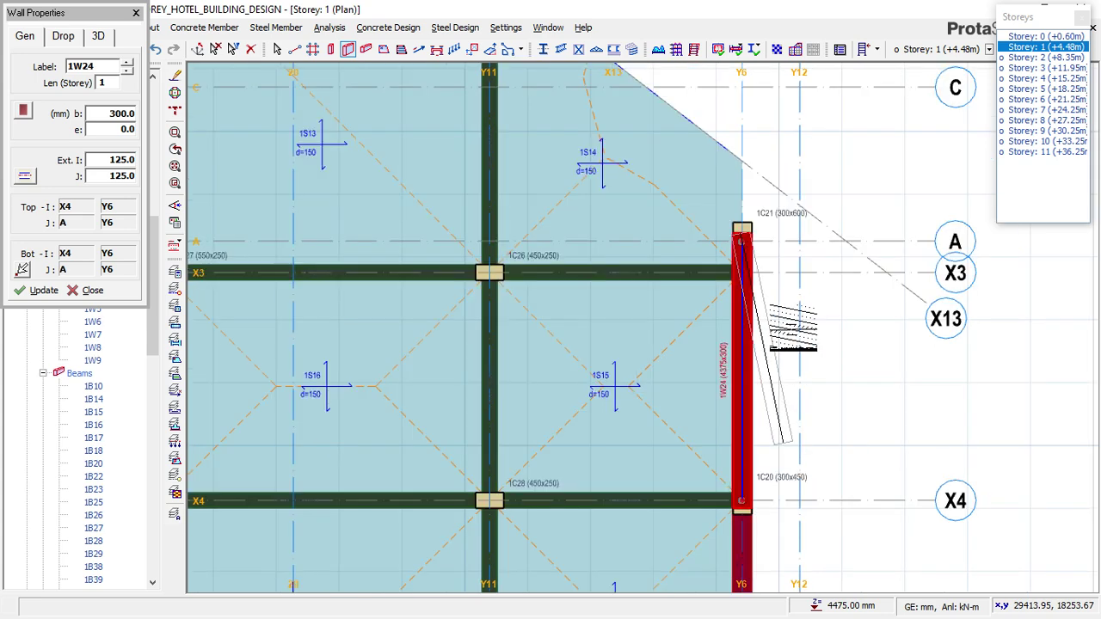
{"action": "scroll", "coordinate": [737, 442], "scroll_direction": "up", "scroll_amount": 5}
{"action": "left_click", "coordinate": [728, 228]}
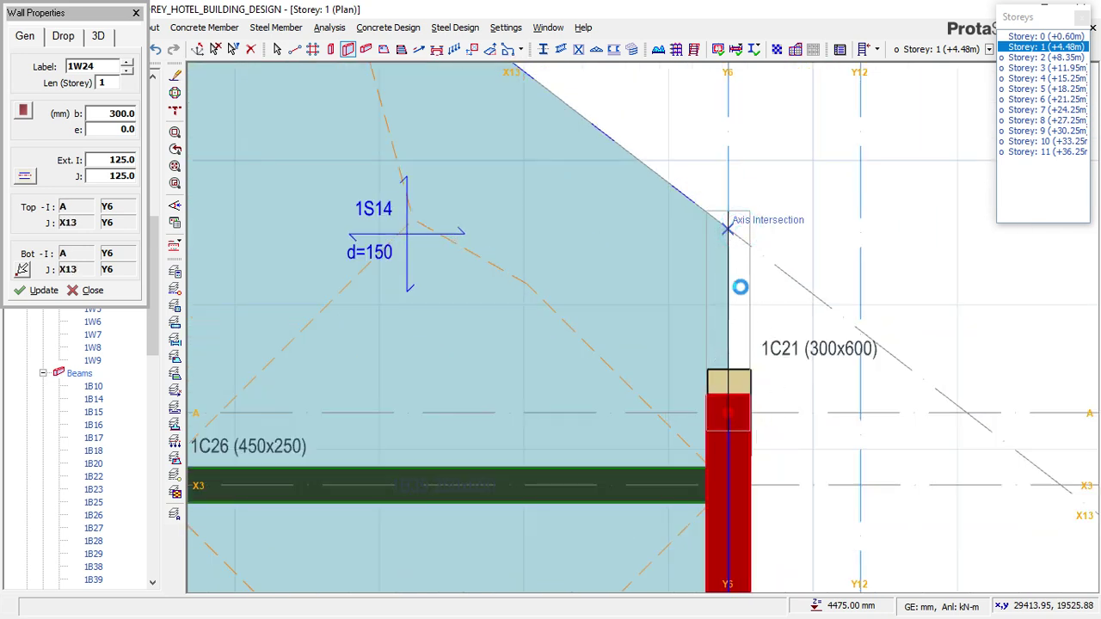
{"action": "left_click", "coordinate": [741, 248]}
- Insert 300 mm walls along the inclined axis X13 from Y6 to B and along axis B from X13 to Y11
{"action": "scroll", "coordinate": [826, 430], "scroll_direction": "down", "scroll_amount": 3}
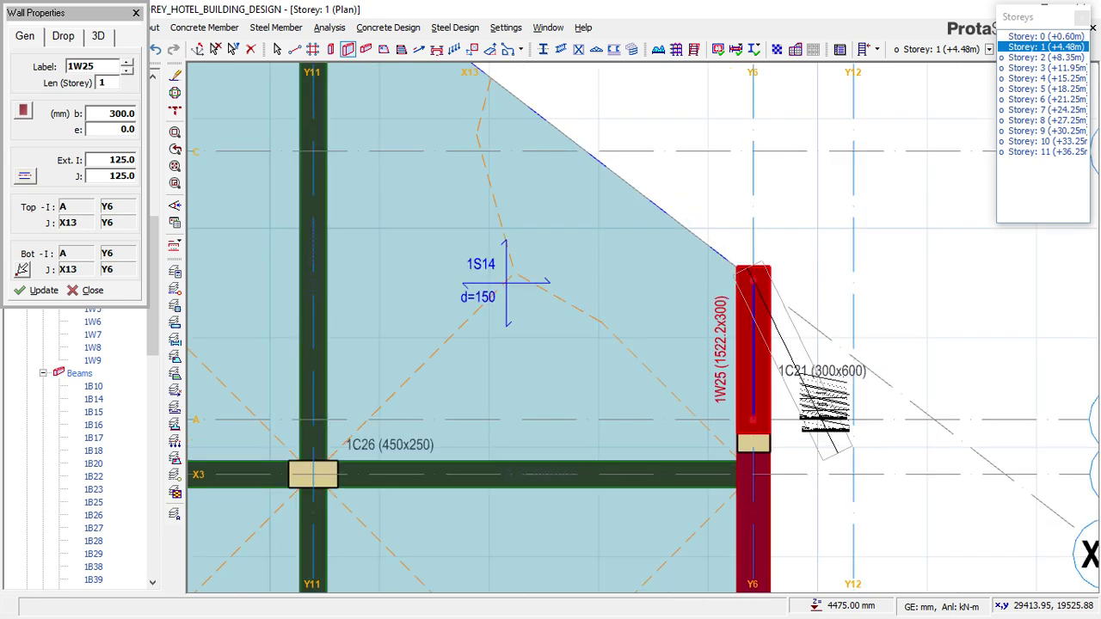
{"action": "scroll", "coordinate": [819, 404], "scroll_direction": "down", "scroll_amount": 2}
{"action": "scroll", "coordinate": [641, 245], "scroll_direction": "up", "scroll_amount": 2}
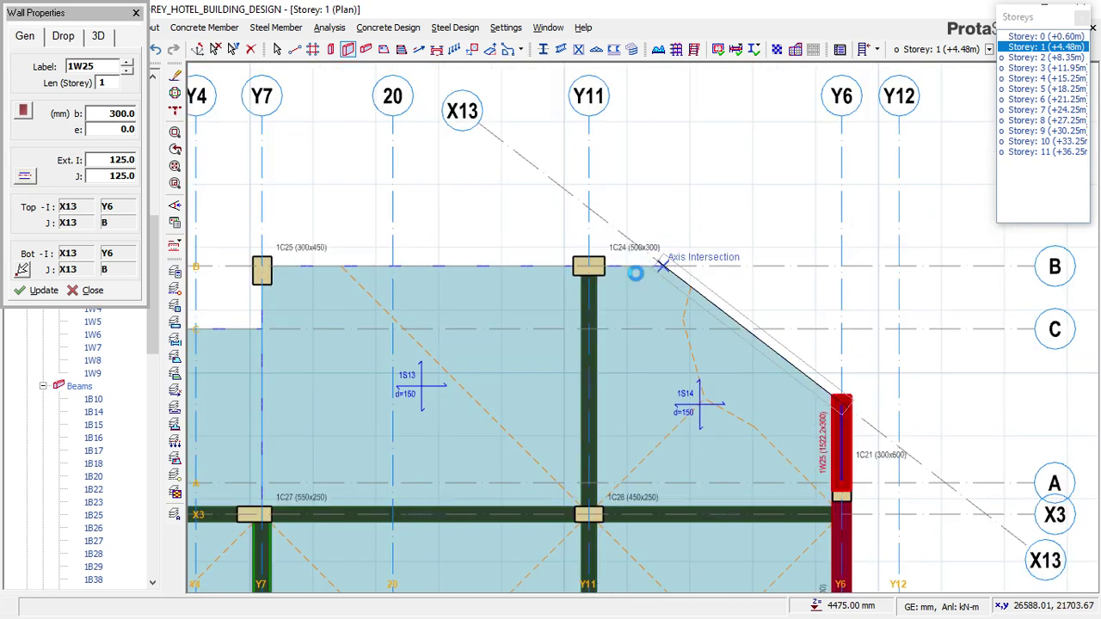
{"action": "left_click", "coordinate": [637, 272]}
{"action": "scroll", "coordinate": [582, 272], "scroll_direction": "up", "scroll_amount": 1}
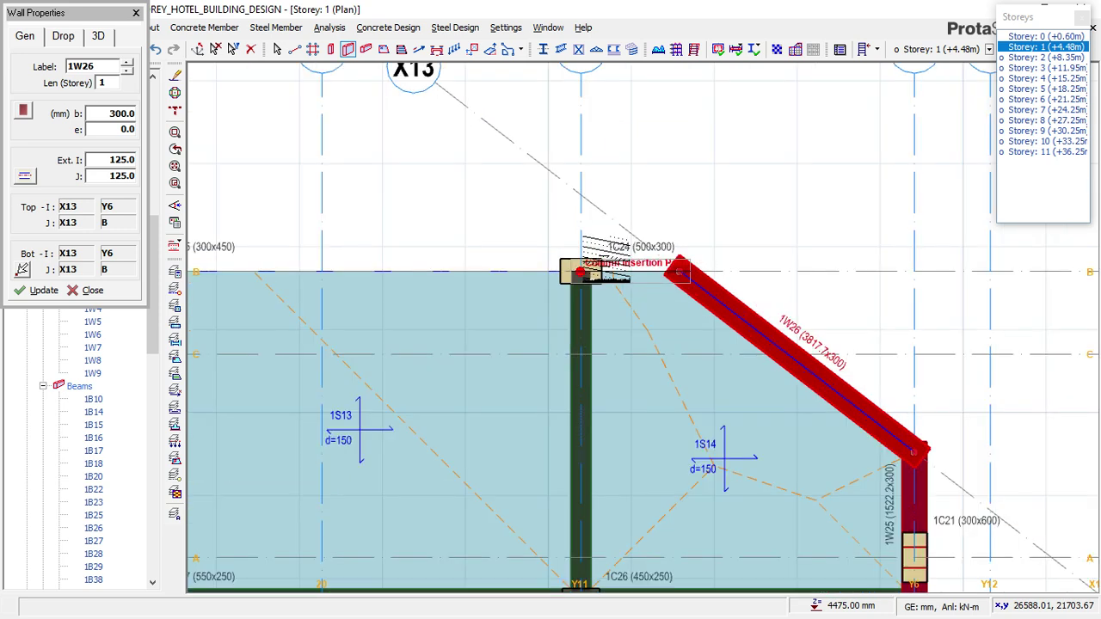
{"action": "scroll", "coordinate": [583, 273], "scroll_direction": "up", "scroll_amount": 1}
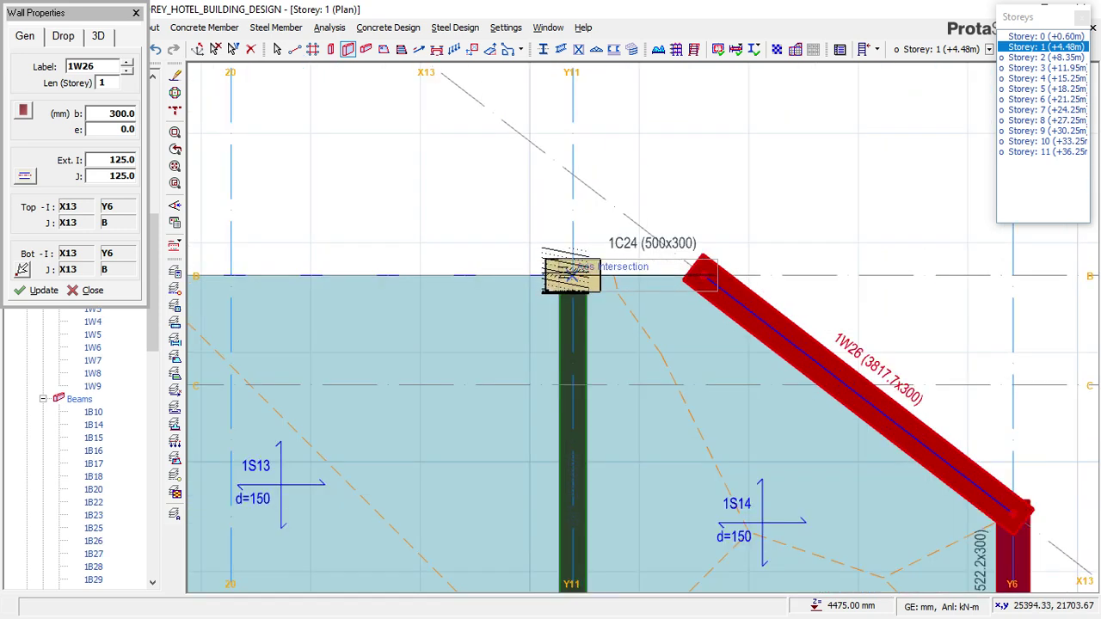
{"action": "left_click", "coordinate": [572, 272]}
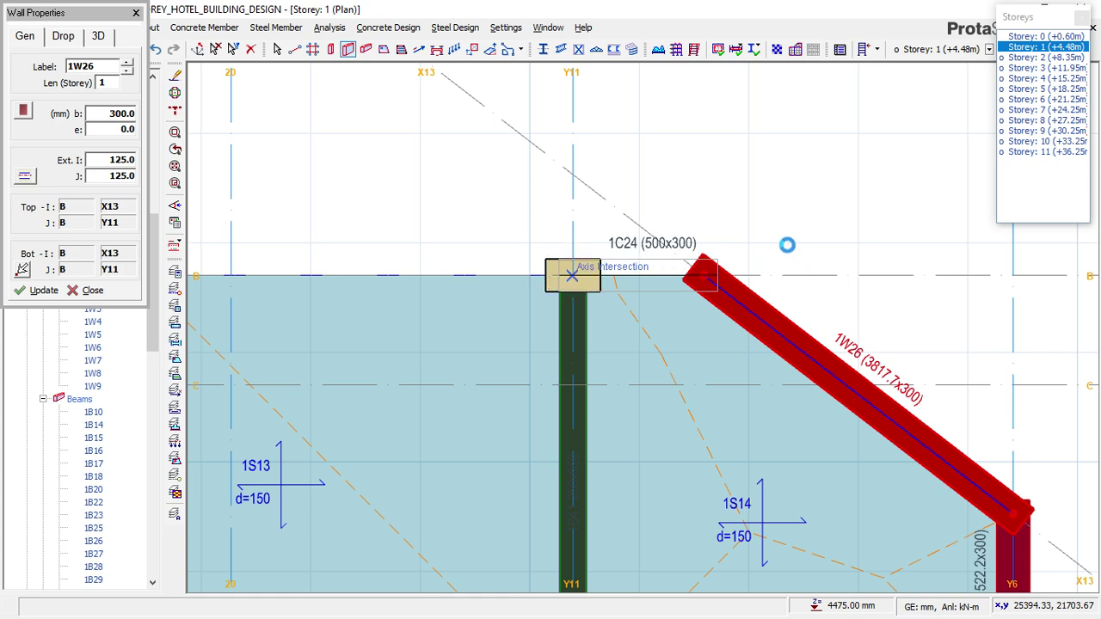
- Continue the 300 mm wall along axis B from Y11 to Y7
{"action": "scroll", "coordinate": [787, 246], "scroll_direction": "down", "scroll_amount": 2}
{"action": "scroll", "coordinate": [675, 284], "scroll_direction": "up", "scroll_amount": 3}
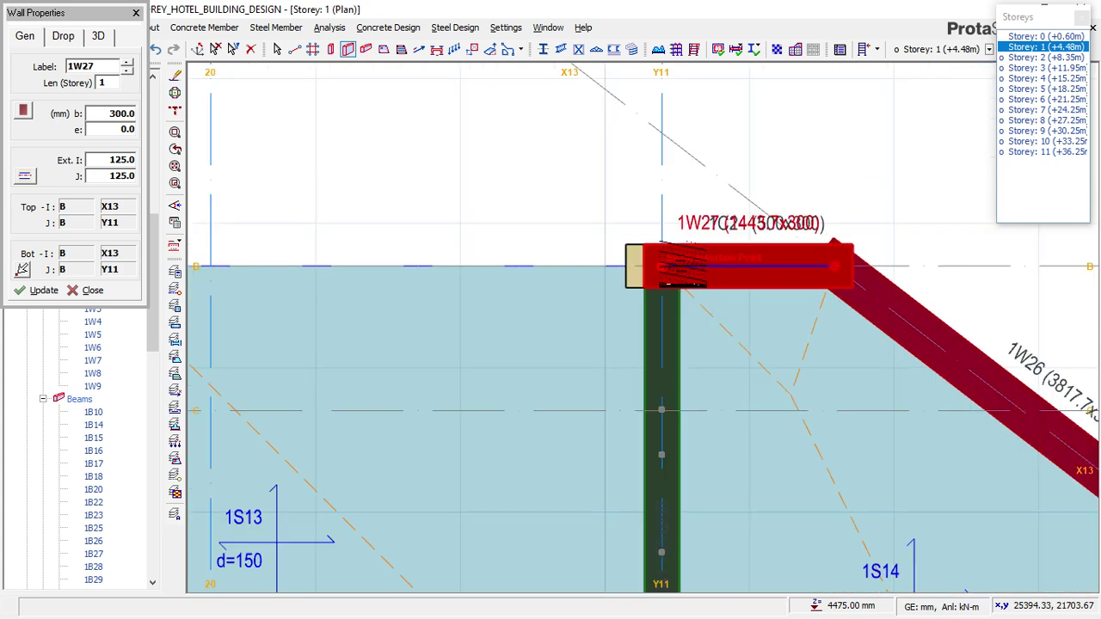
{"action": "scroll", "coordinate": [852, 267], "scroll_direction": "down", "scroll_amount": 1}
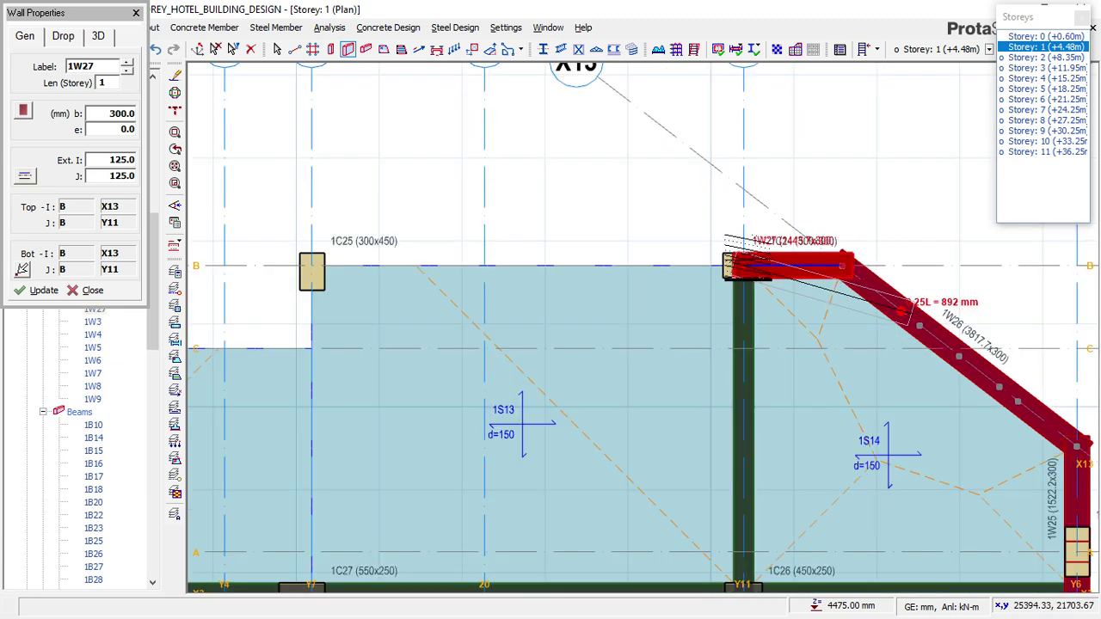
{"action": "scroll", "coordinate": [852, 267], "scroll_direction": "down", "scroll_amount": 2}
{"action": "scroll", "coordinate": [539, 256], "scroll_direction": "up", "scroll_amount": 4}
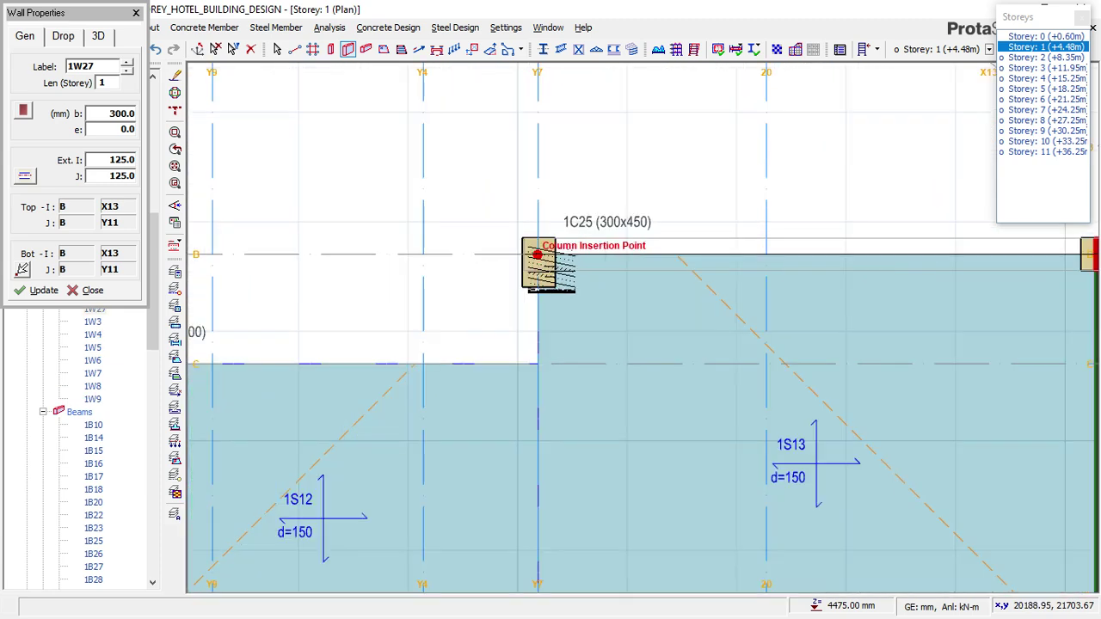
{"action": "left_click", "coordinate": [537, 255]}
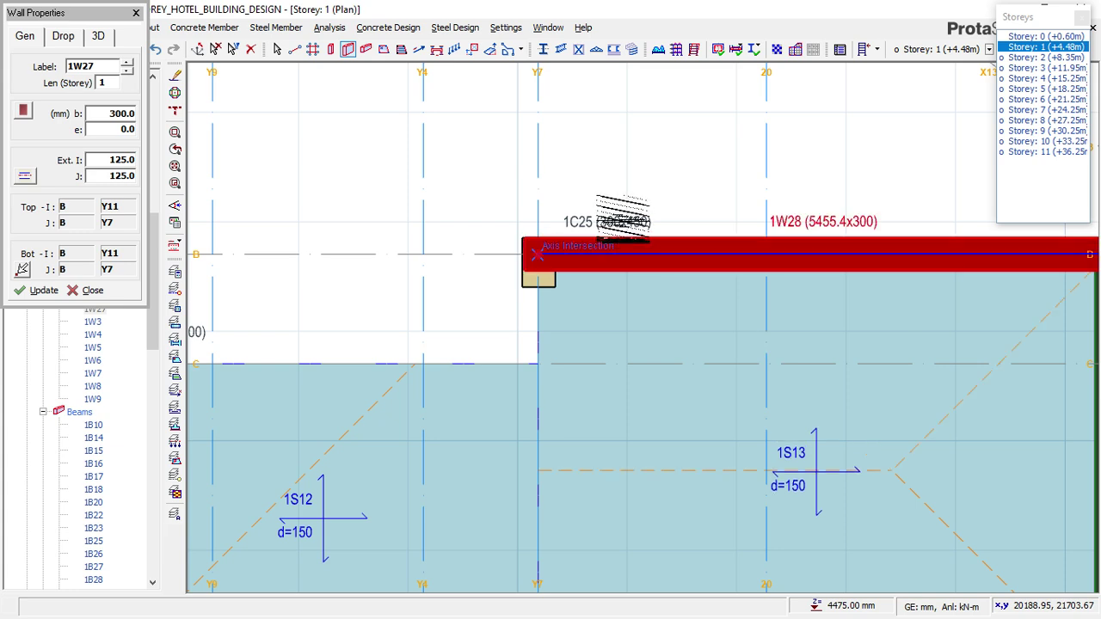
- Insert 300 mm walls along axis Y7 from B to C and along axis C from Y7 to Y5
{"action": "scroll", "coordinate": [629, 222], "scroll_direction": "down", "scroll_amount": 2}
{"action": "scroll", "coordinate": [575, 277], "scroll_direction": "up", "scroll_amount": 2}
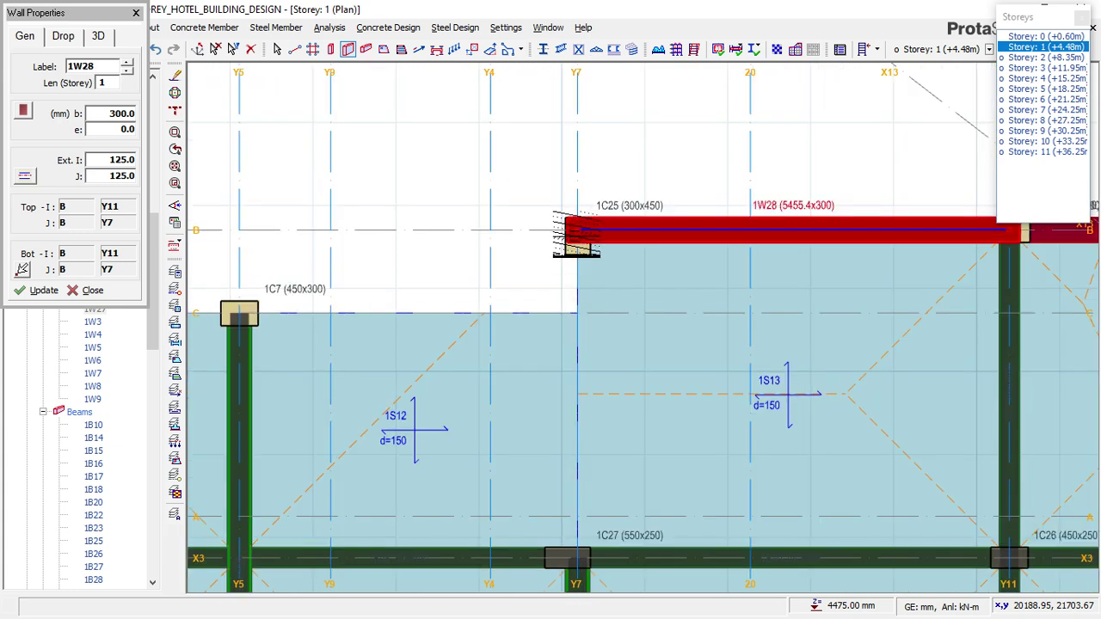
{"action": "left_click", "coordinate": [578, 236]}
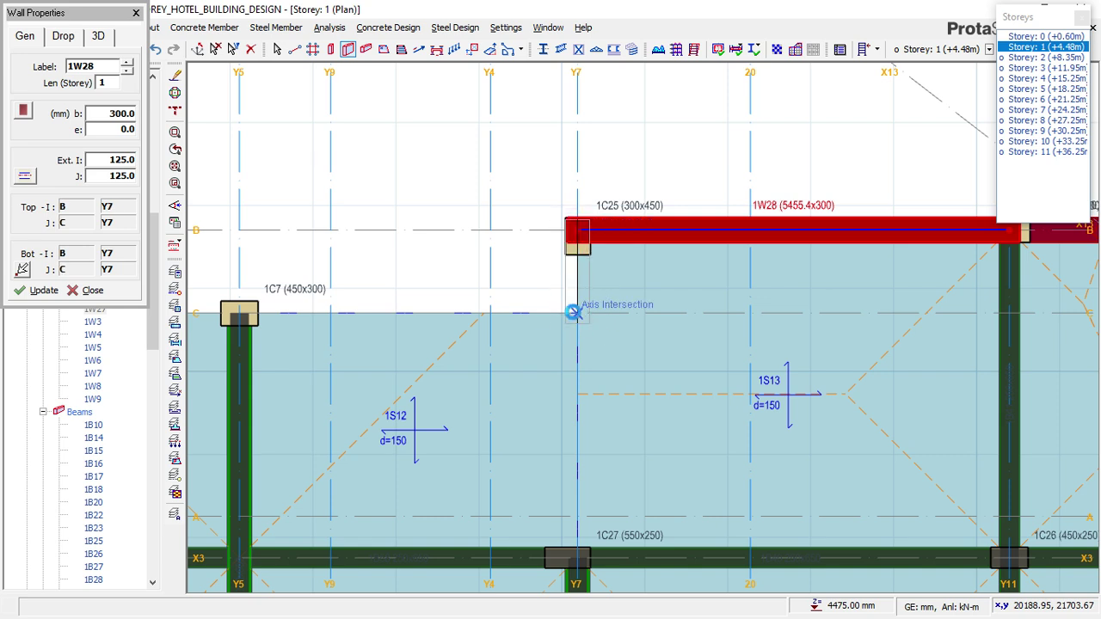
{"action": "left_click", "coordinate": [573, 313]}
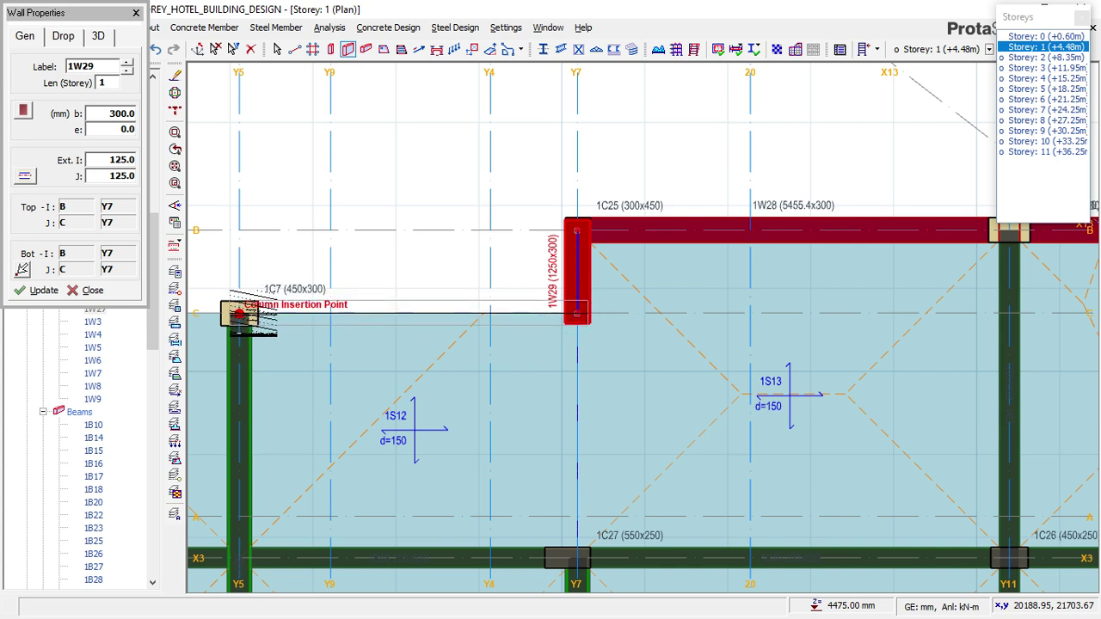
{"action": "left_click", "coordinate": [239, 314]}
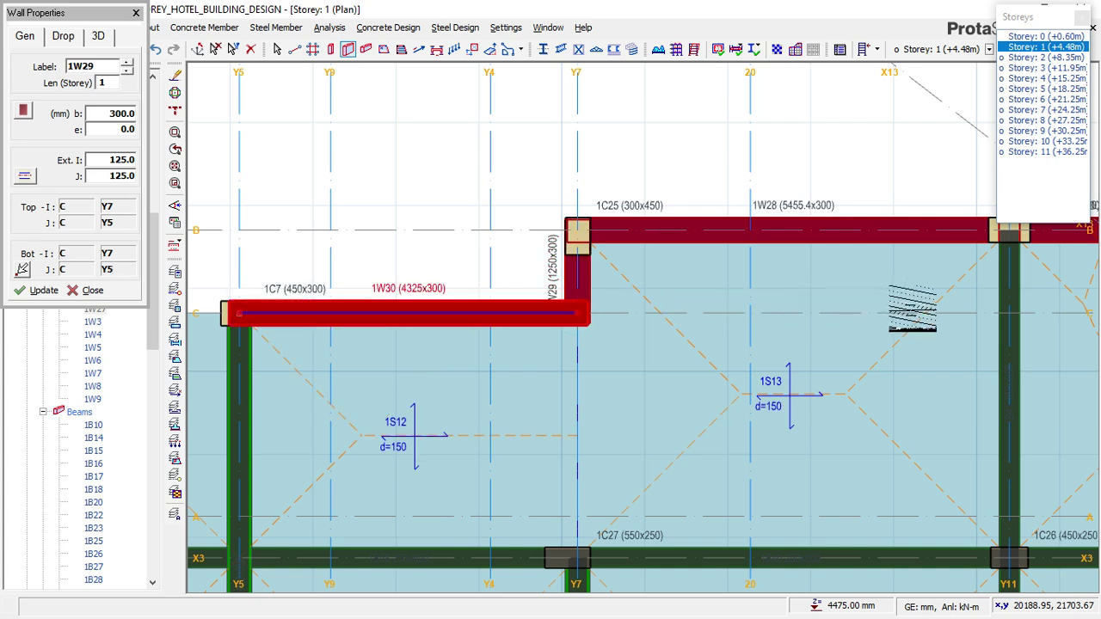
- Close the perimeter with 300 mm walls along axis C from Y5 to Y8 and along Y8 between C and B
{"action": "scroll", "coordinate": [860, 310], "scroll_direction": "down", "scroll_amount": 3}
{"action": "scroll", "coordinate": [493, 308], "scroll_direction": "up", "scroll_amount": 2}
{"action": "scroll", "coordinate": [493, 307], "scroll_direction": "up", "scroll_amount": 1}
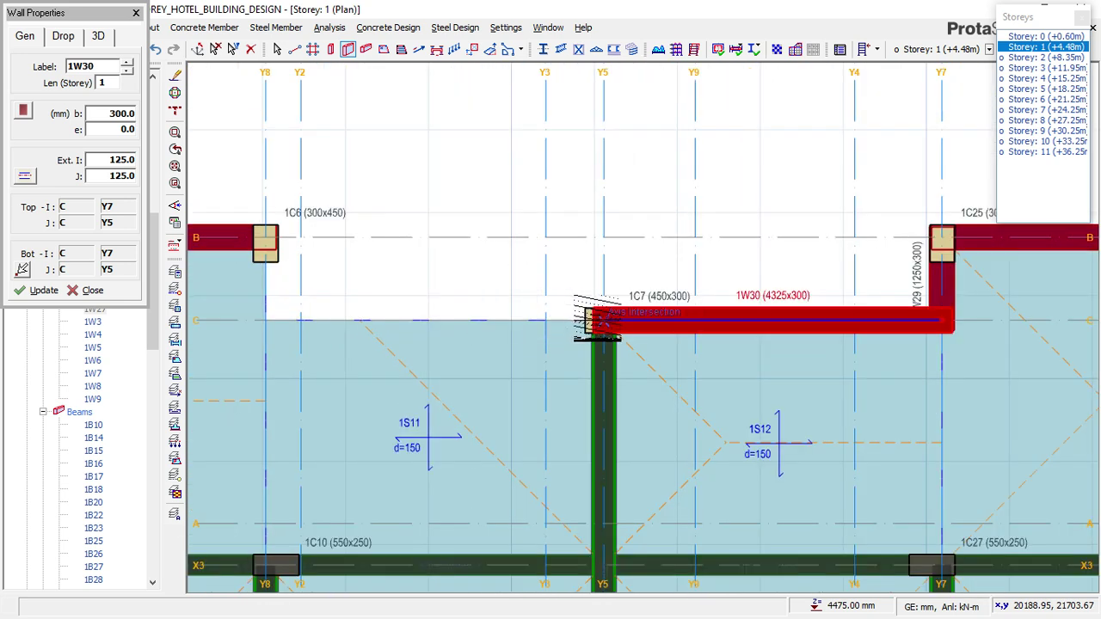
{"action": "left_click", "coordinate": [599, 321]}
{"action": "left_click", "coordinate": [265, 320]}
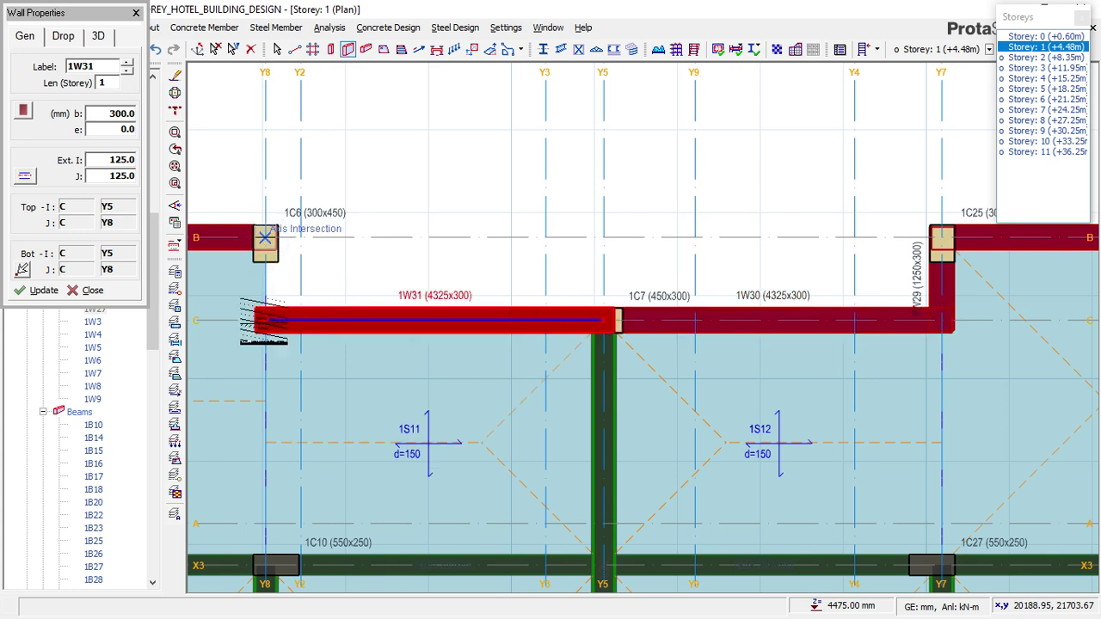
{"action": "left_click", "coordinate": [264, 320]}
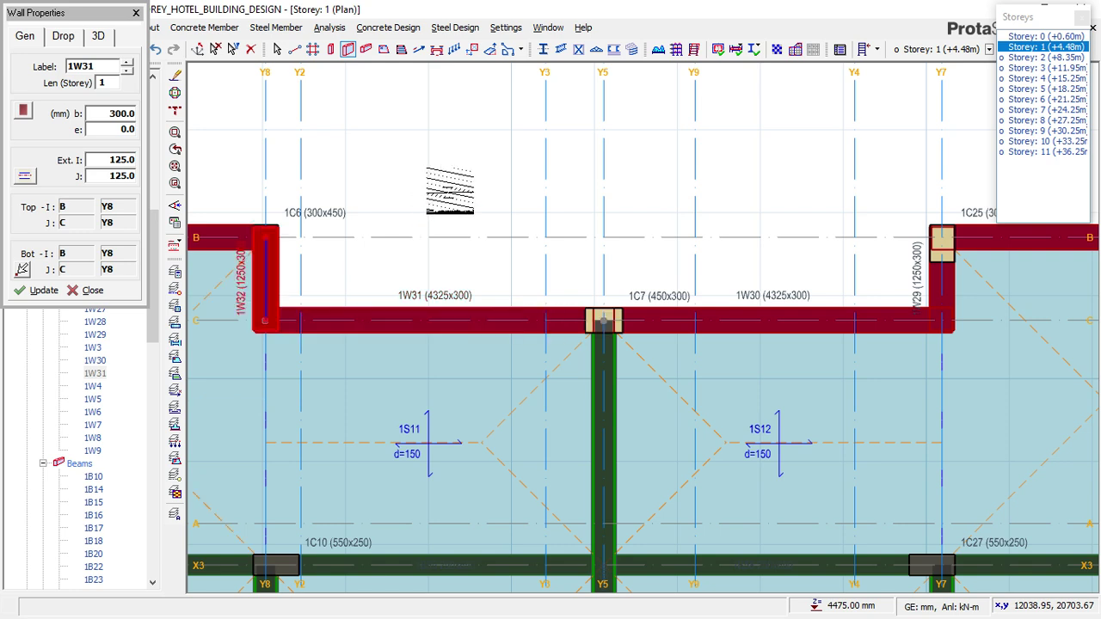
{"action": "scroll", "coordinate": [435, 208], "scroll_direction": "down", "scroll_amount": 4}
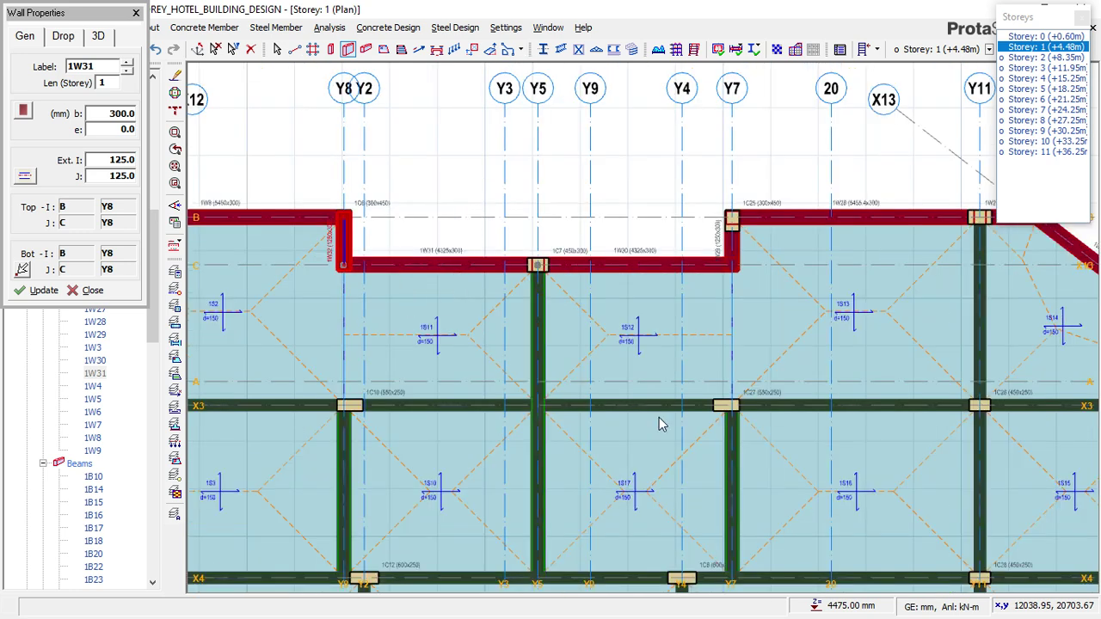
{"action": "right_click", "coordinate": [350, 459]}
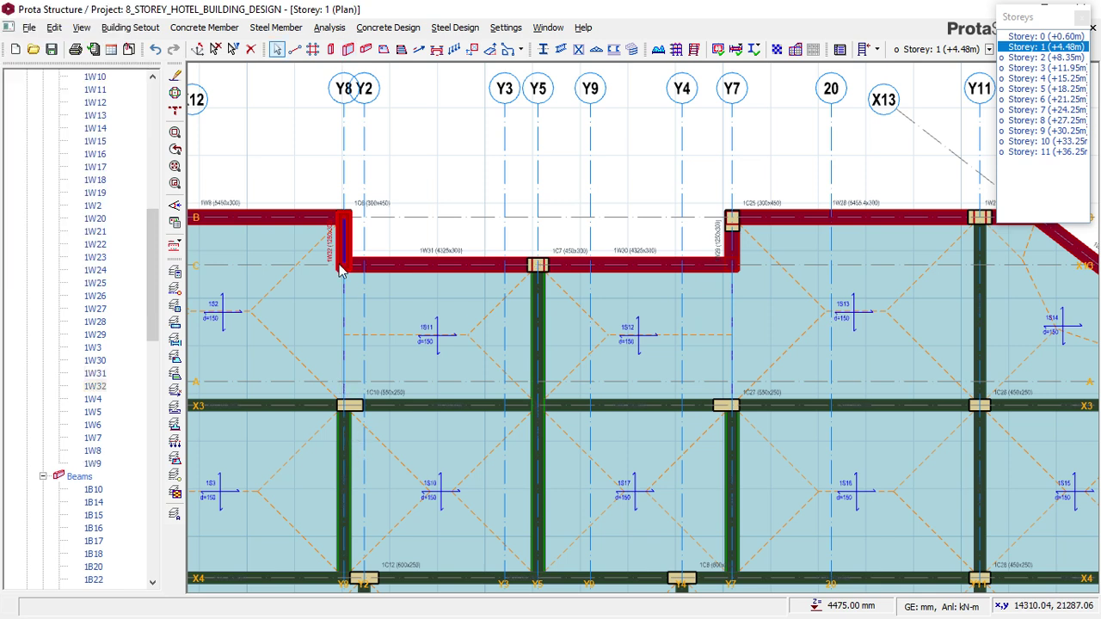
- Insert a 300 x 650 mm beam along axis Y8 from X3 to C, reusing the properties of the Y8 beam between X4 and X3
{"action": "left_click", "coordinate": [344, 430]}
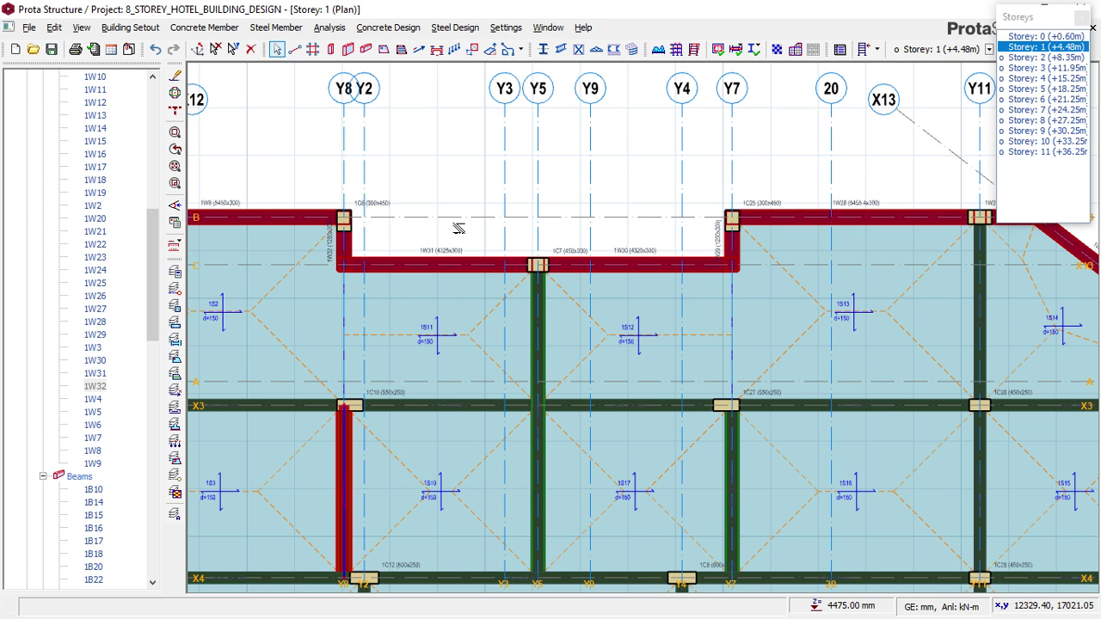
{"action": "right_click", "coordinate": [479, 182]}
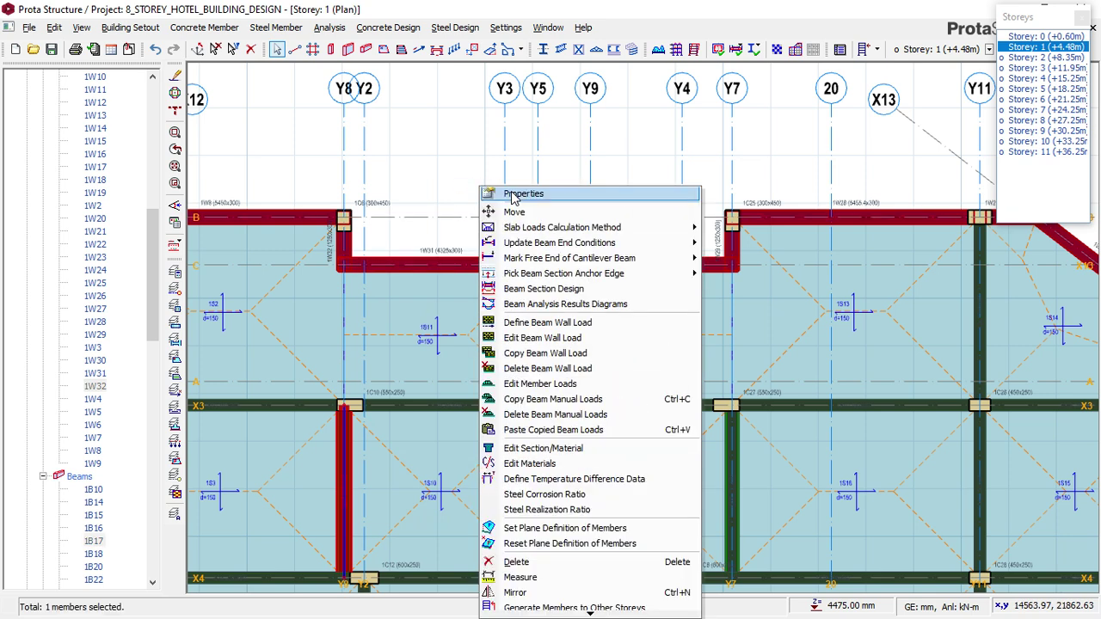
{"action": "left_click", "coordinate": [509, 189]}
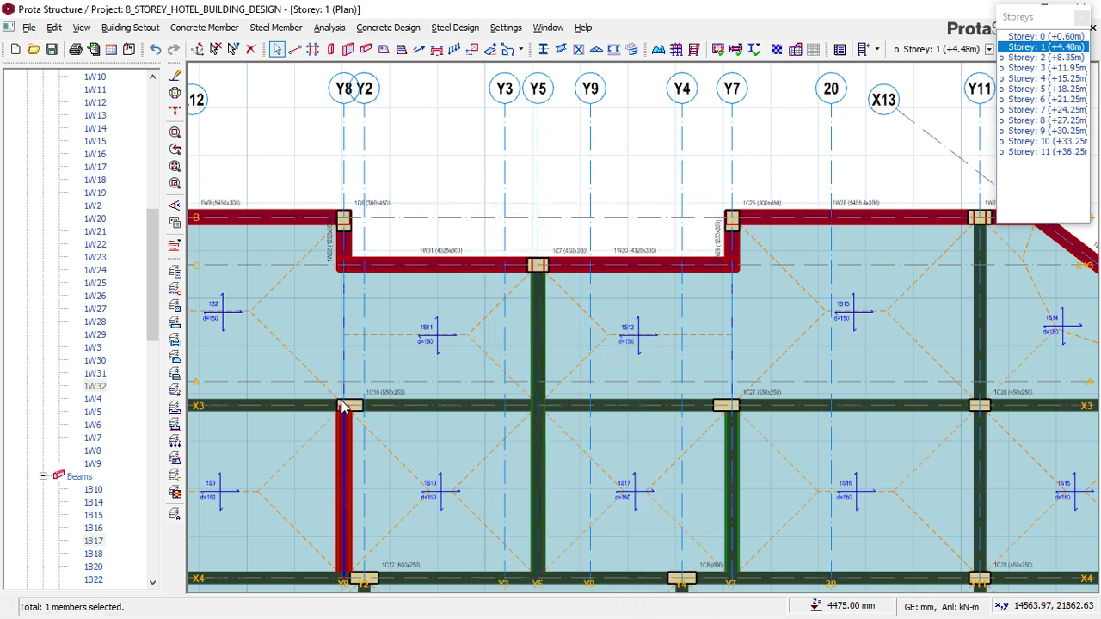
{"action": "scroll", "coordinate": [344, 396], "scroll_direction": "up", "scroll_amount": 1}
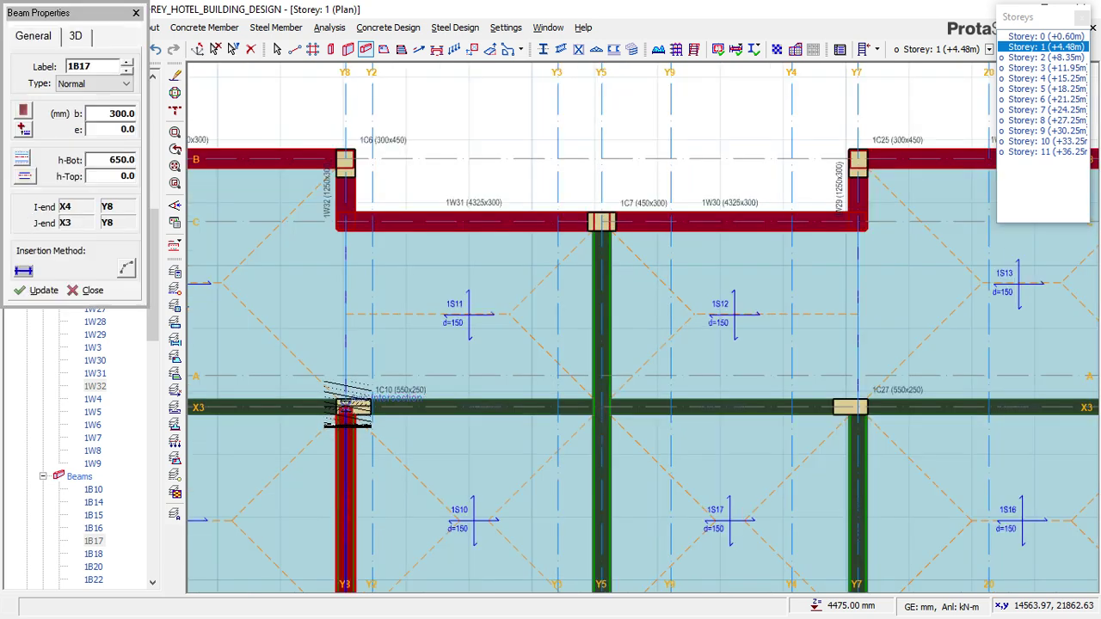
{"action": "left_click", "coordinate": [344, 407]}
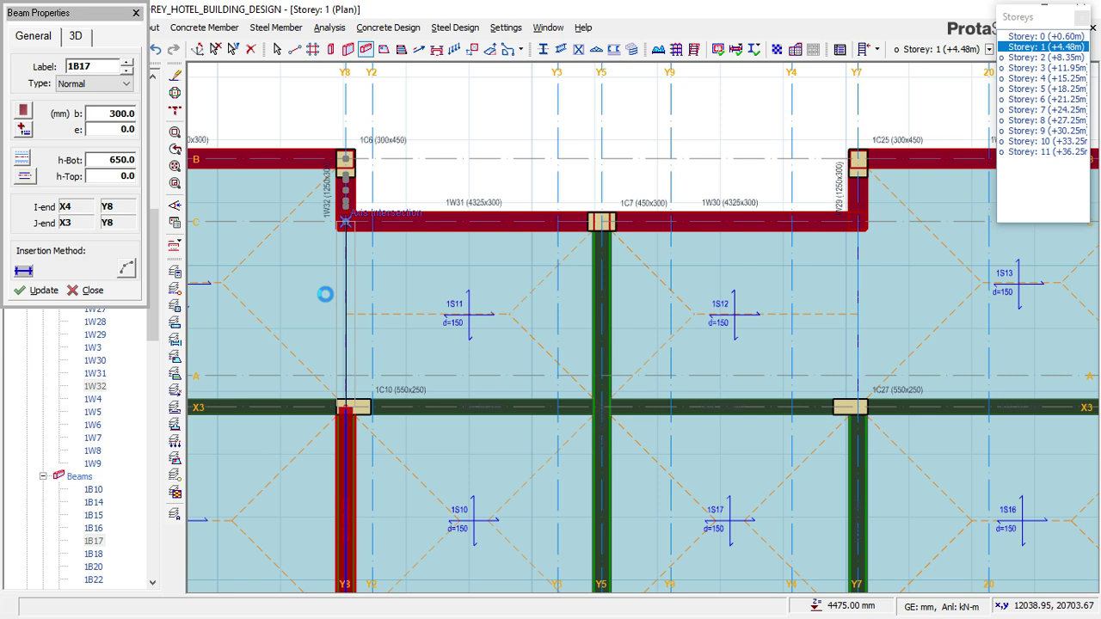
- Insert a matching 300 x 650 mm beam along axis Y7 between C and X3, and end beam insertion
{"action": "scroll", "coordinate": [344, 224], "scroll_direction": "down", "scroll_amount": 2}
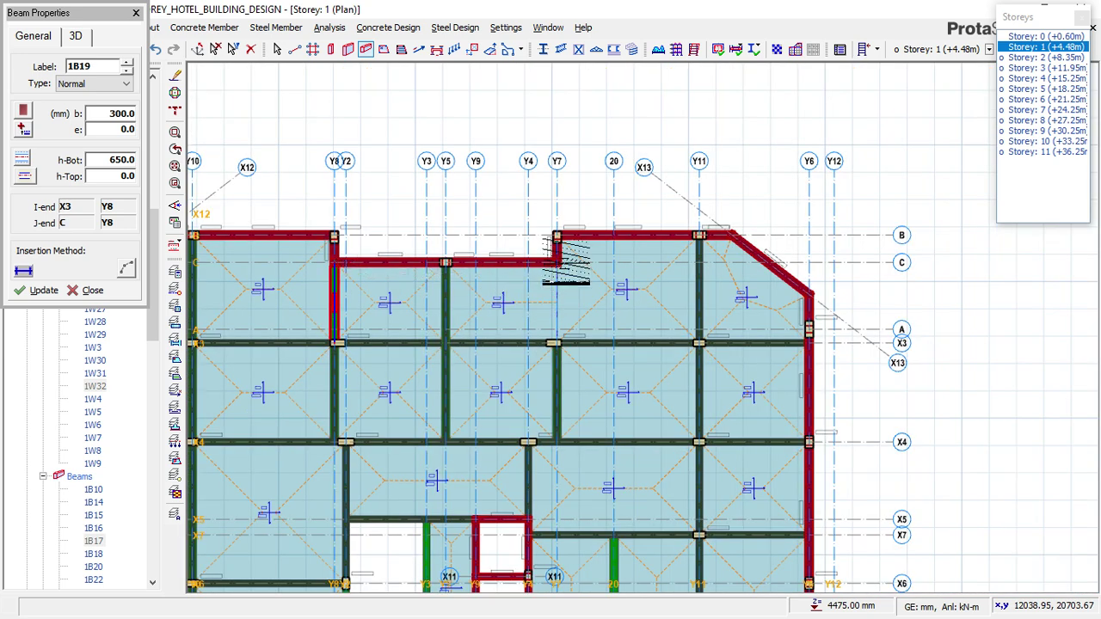
{"action": "scroll", "coordinate": [561, 259], "scroll_direction": "up", "scroll_amount": 2}
{"action": "left_click", "coordinate": [559, 258]}
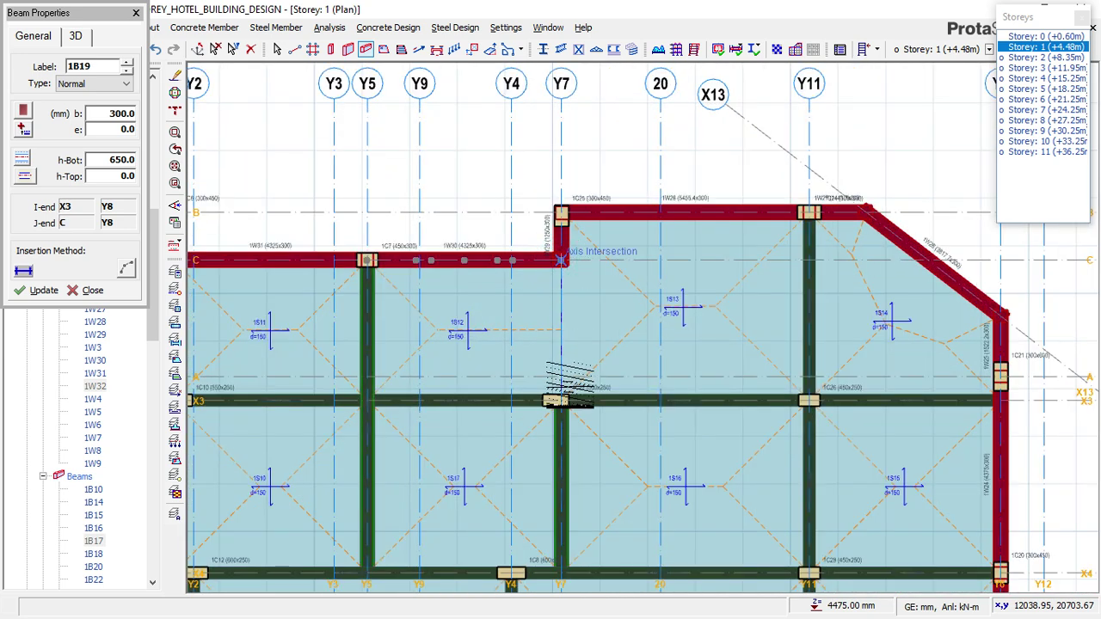
{"action": "scroll", "coordinate": [568, 381], "scroll_direction": "up", "scroll_amount": 2}
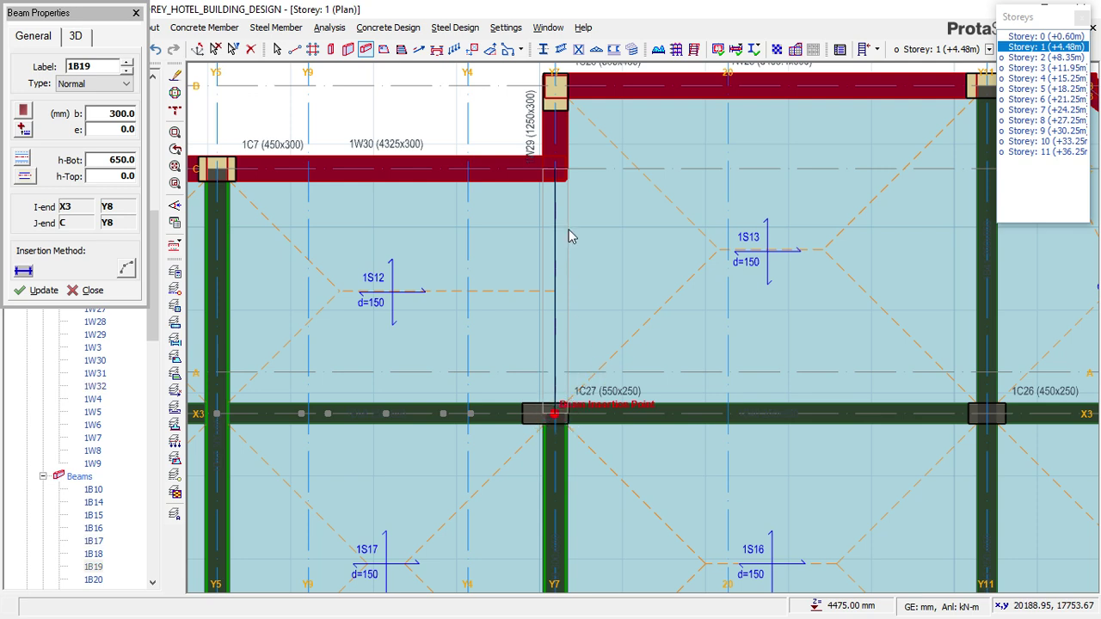
{"action": "left_click", "coordinate": [555, 414]}
{"action": "scroll", "coordinate": [604, 182], "scroll_direction": "down", "scroll_amount": 3}
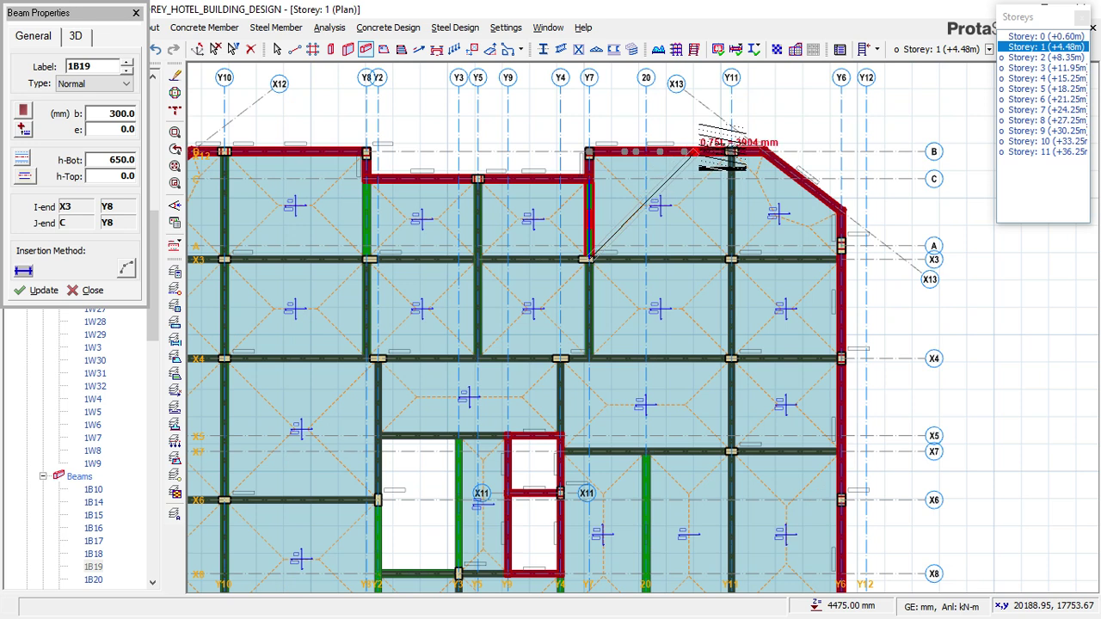
{"action": "right_click", "coordinate": [583, 296]}
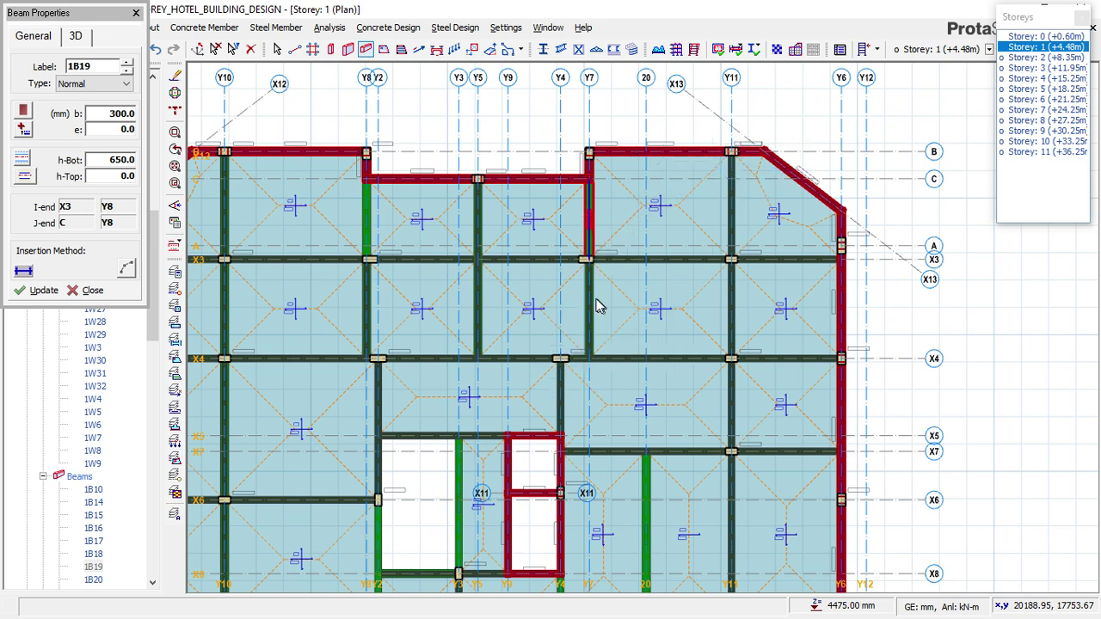
{"action": "right_click", "coordinate": [566, 299]}
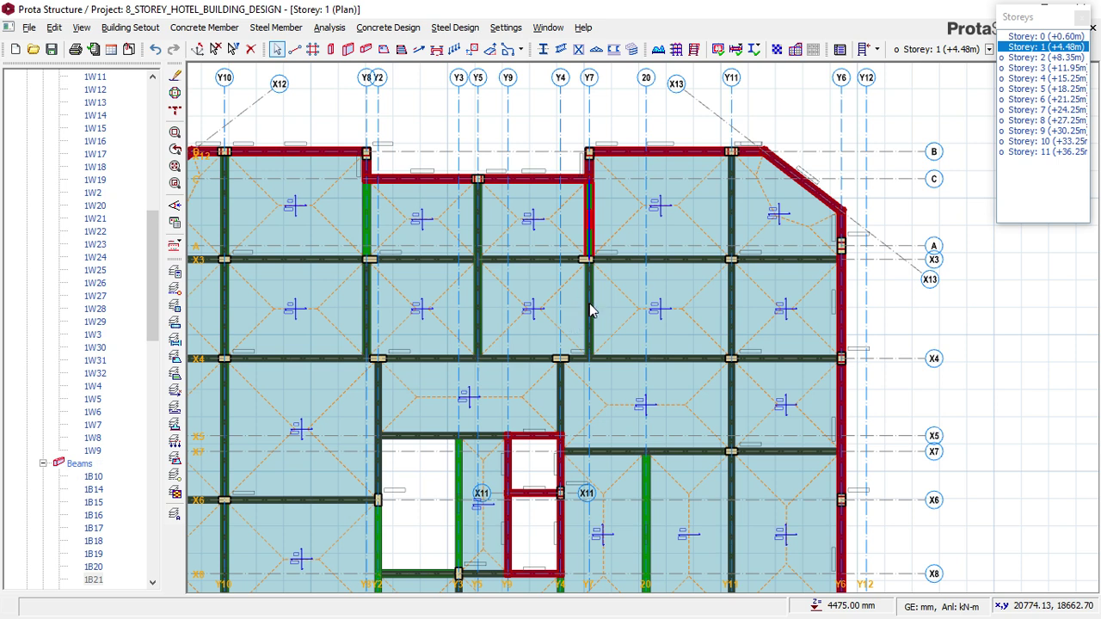
{"action": "scroll", "coordinate": [590, 306], "scroll_direction": "up", "scroll_amount": 1}
{"action": "left_click", "coordinate": [594, 301]}
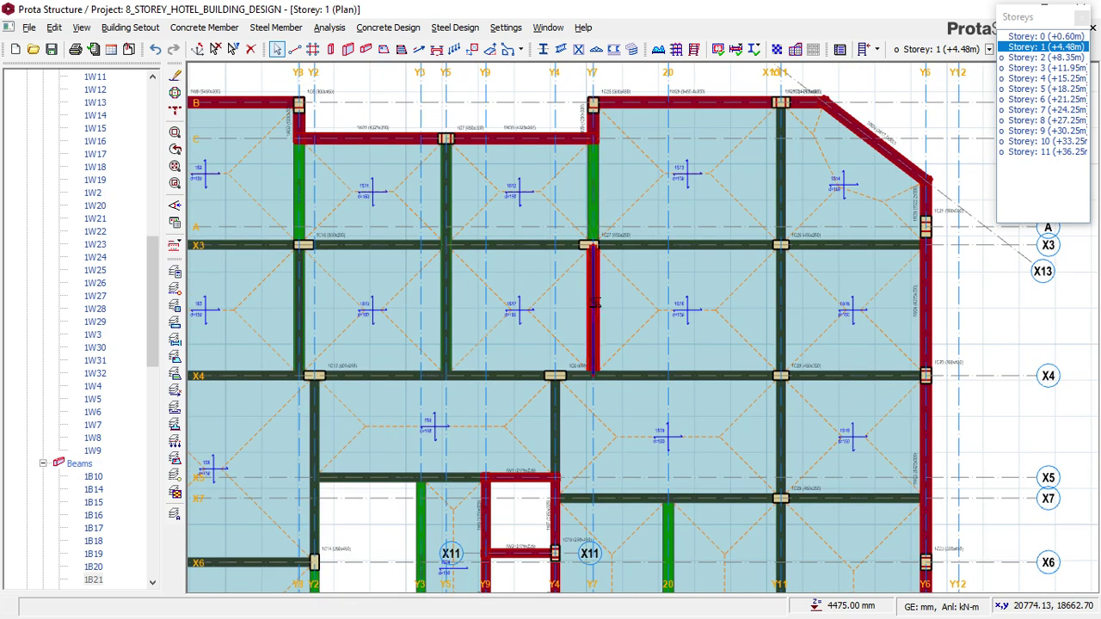
{"action": "right_click", "coordinate": [595, 303]}
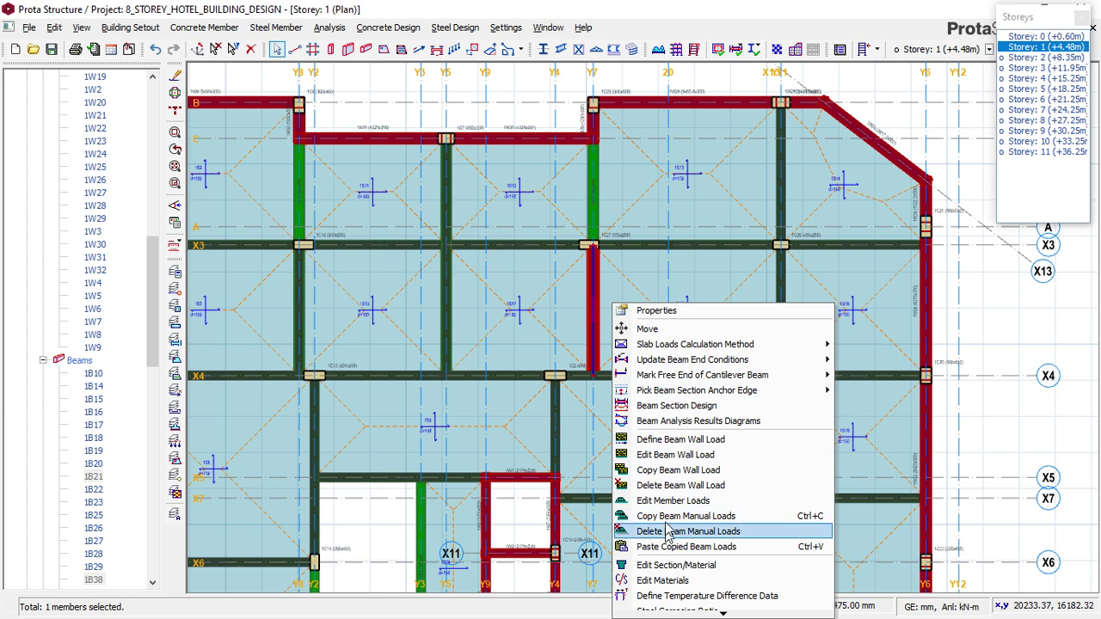
{"action": "left_click", "coordinate": [669, 470]}
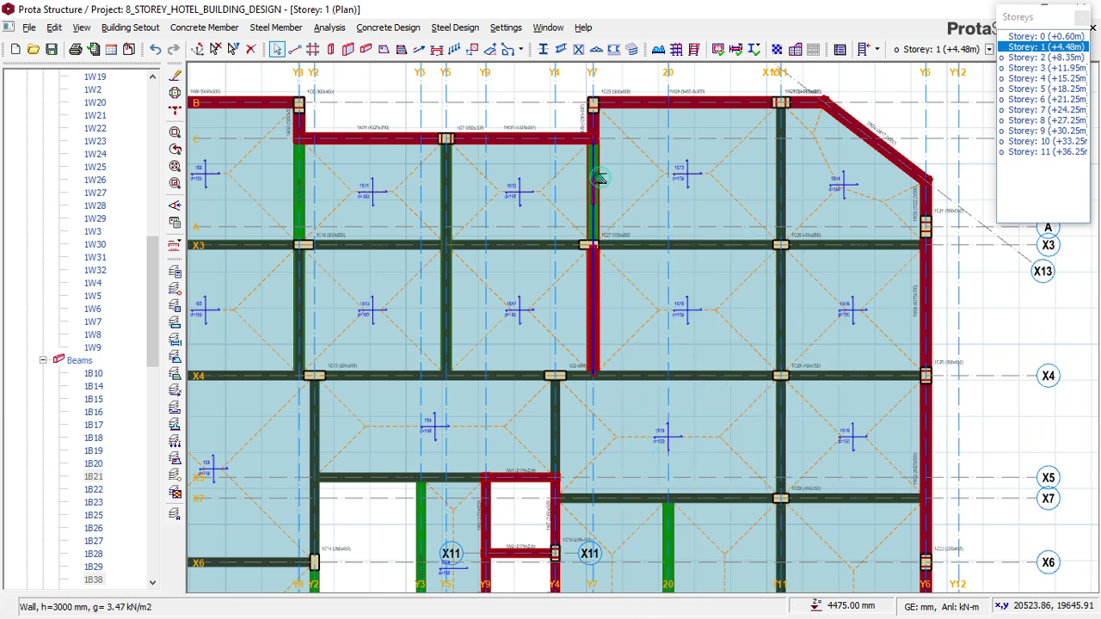
{"action": "left_click", "coordinate": [599, 176]}
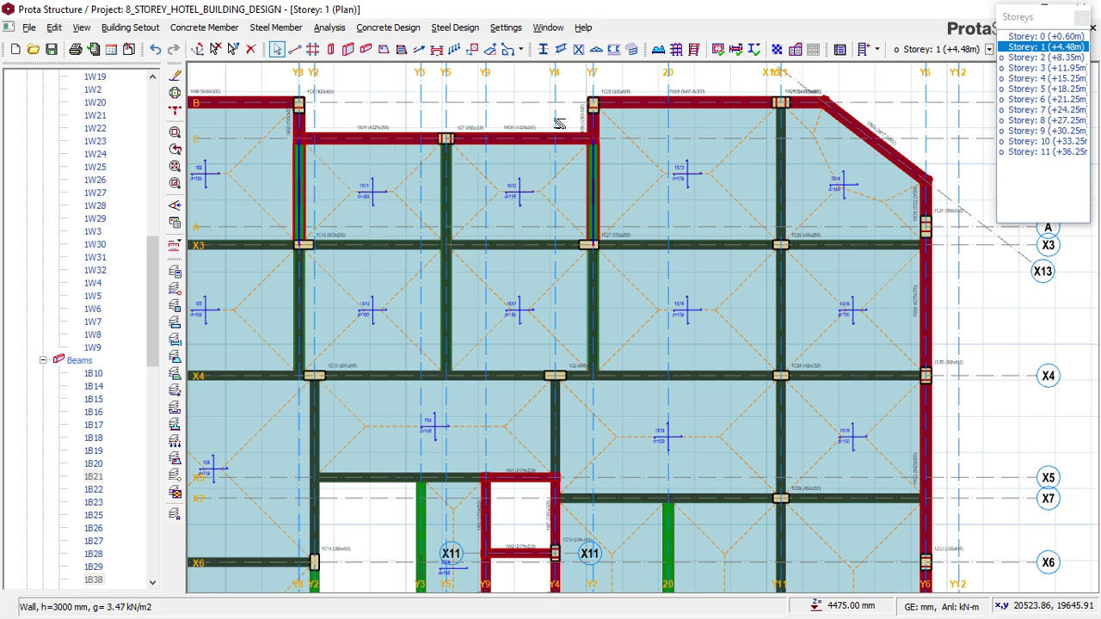
{"action": "scroll", "coordinate": [559, 123], "scroll_direction": "down", "scroll_amount": 2}
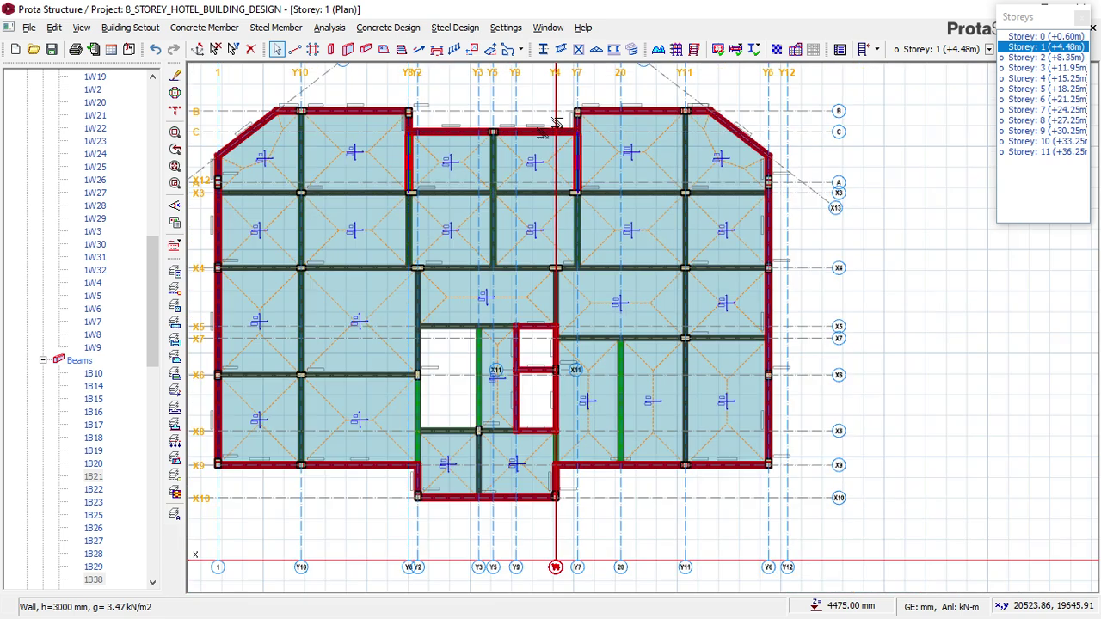
{"action": "left_click", "coordinate": [421, 397]}
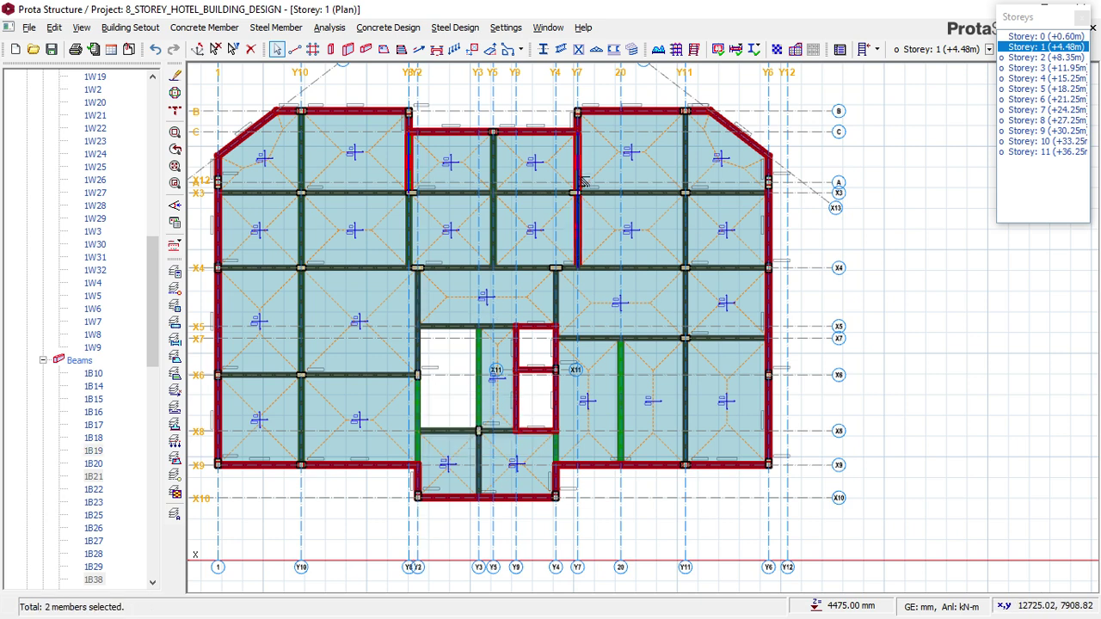
- Copy the wall load from the beam on axis Y7 between X3 and X4
{"action": "left_click", "coordinate": [582, 224]}
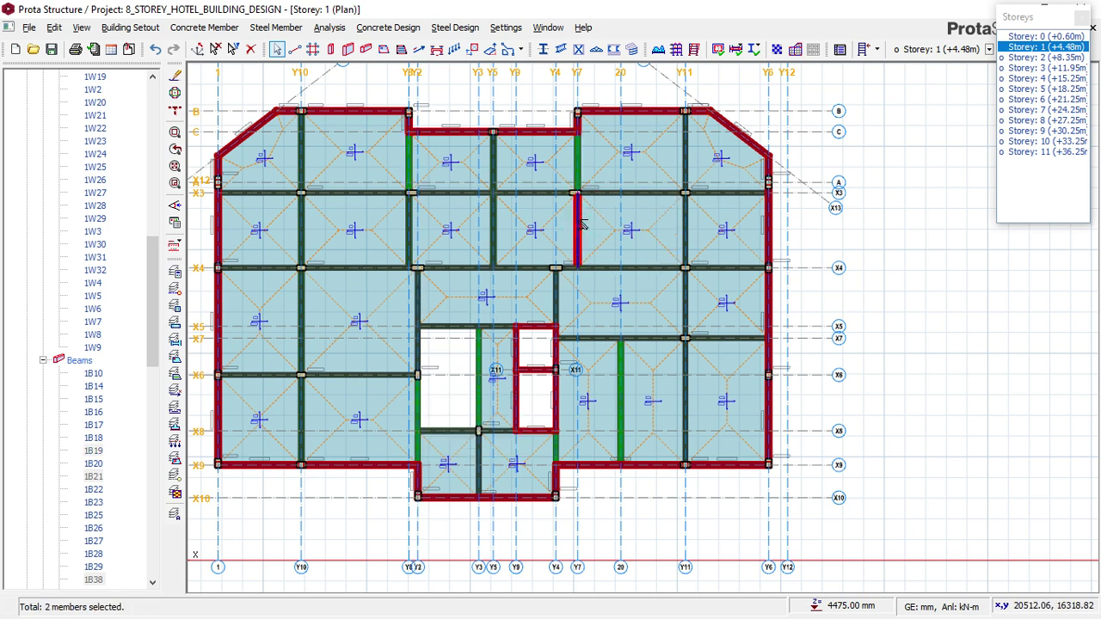
{"action": "right_click", "coordinate": [597, 227]}
{"action": "key", "text": "Escape"}
- Paste the copied wall load onto the Y7 and Y8 beams between C and X3, the Y2 beam between X6 and X9, and the Y4 beam between X8 and X9
{"action": "left_click", "coordinate": [402, 160]}
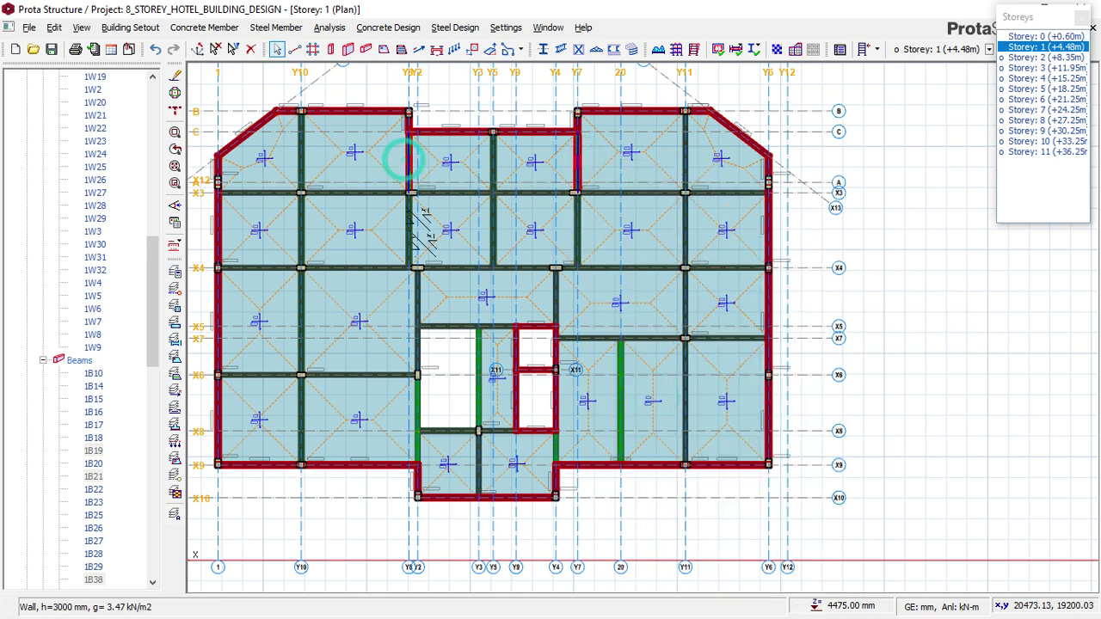
{"action": "left_click", "coordinate": [424, 394]}
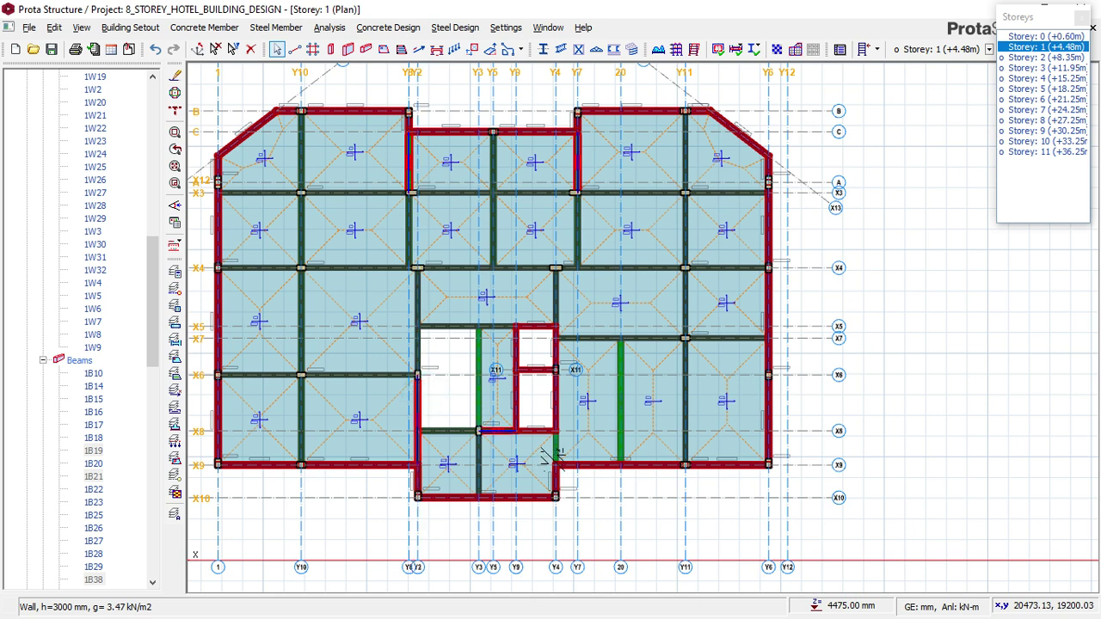
{"action": "right_click", "coordinate": [879, 285]}
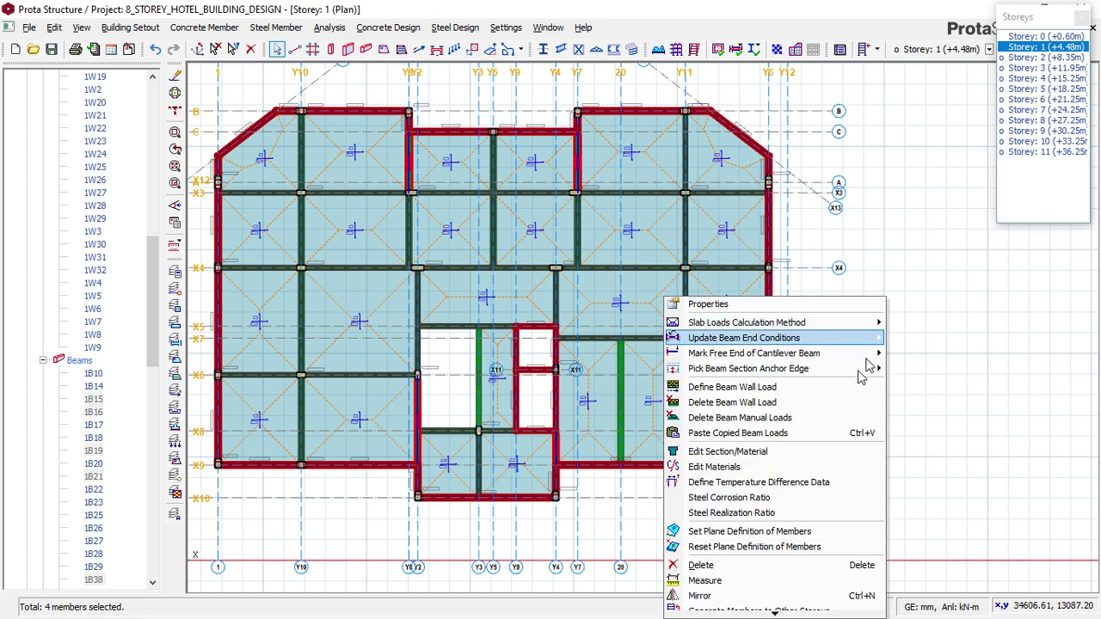
{"action": "left_click", "coordinate": [740, 437]}
{"action": "left_click", "coordinate": [609, 371]}
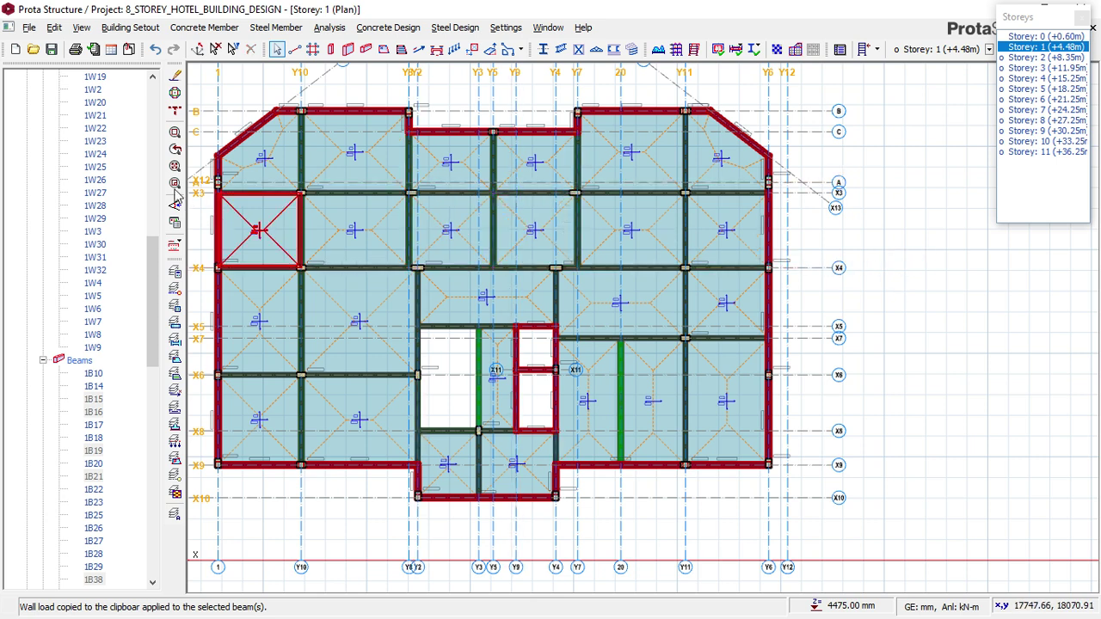
- Open the Storey 1 3D view and examine the new perimeter walls and the whole building from different angles
{"action": "left_click_drag", "start_coordinate": [148, 246], "coordinate": [149, 151]}
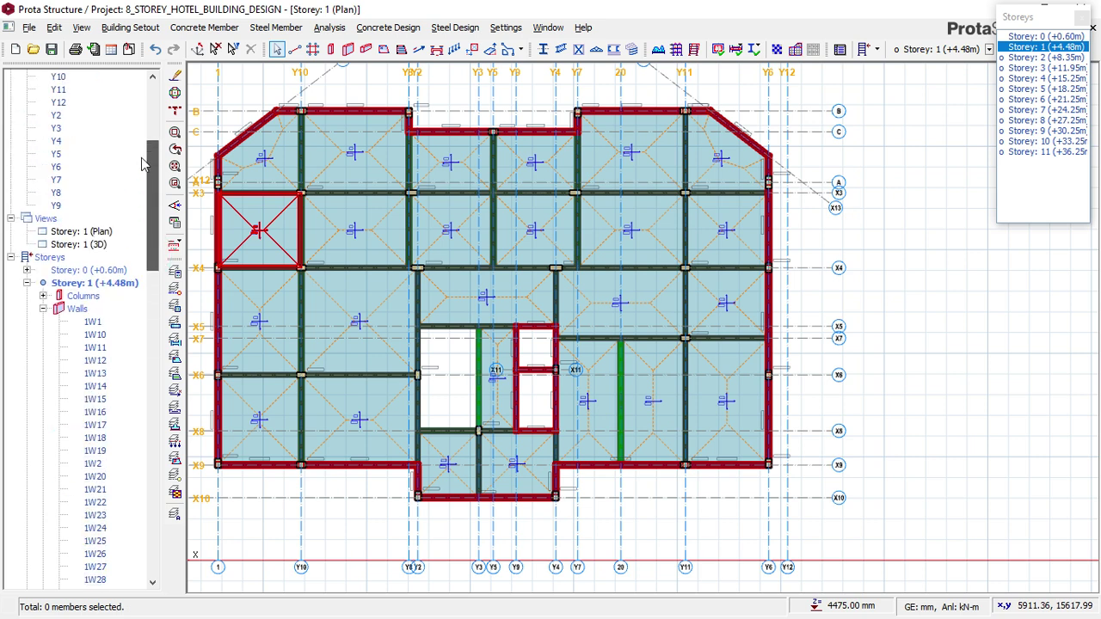
{"action": "double_click", "coordinate": [86, 243]}
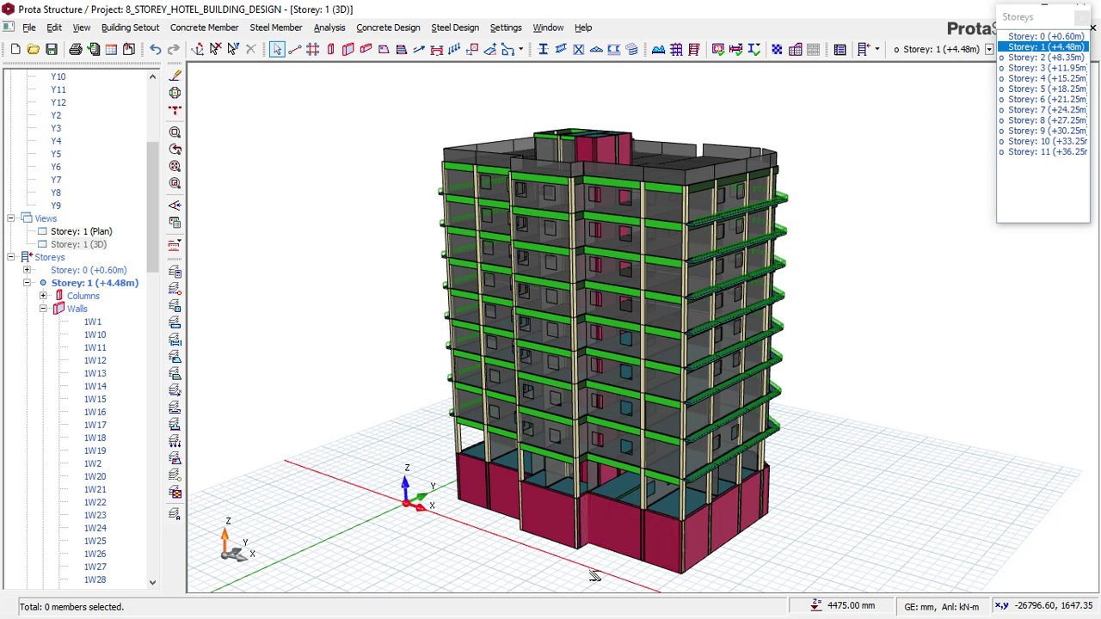
{"action": "scroll", "coordinate": [594, 575], "scroll_direction": "up", "scroll_amount": 3}
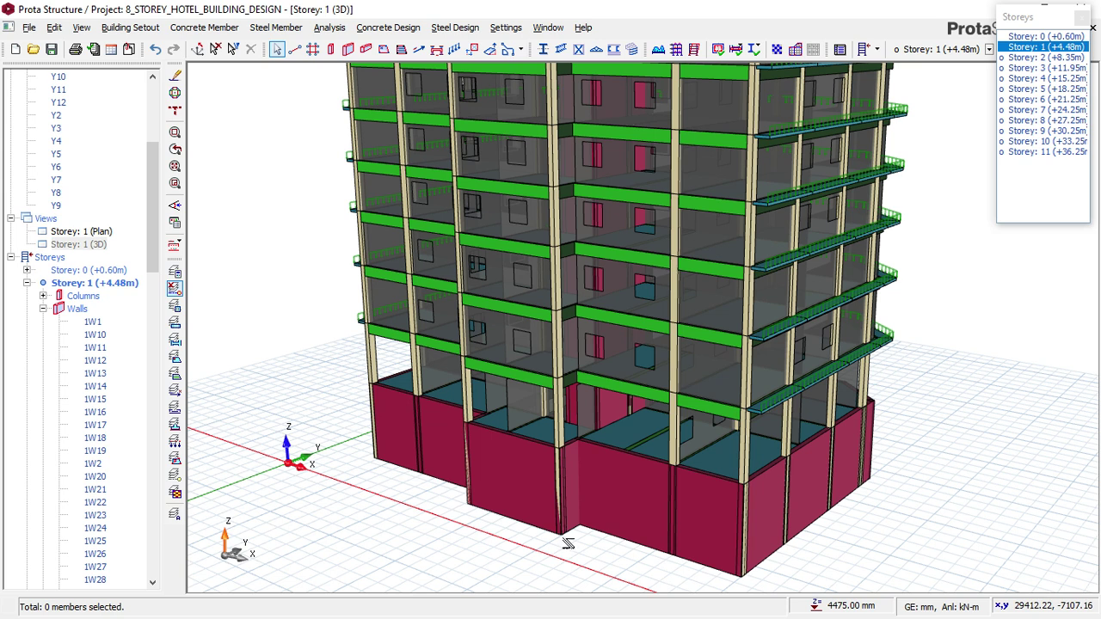
{"action": "scroll", "coordinate": [571, 538], "scroll_direction": "down", "scroll_amount": 2}
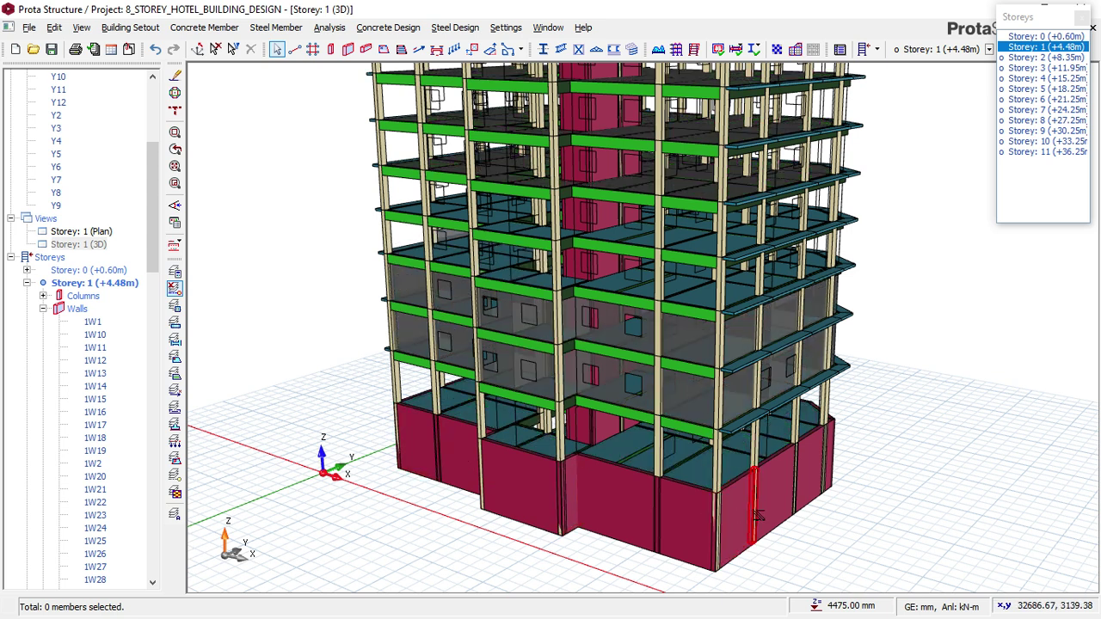
{"action": "mouse_move", "coordinate": [760, 513]}
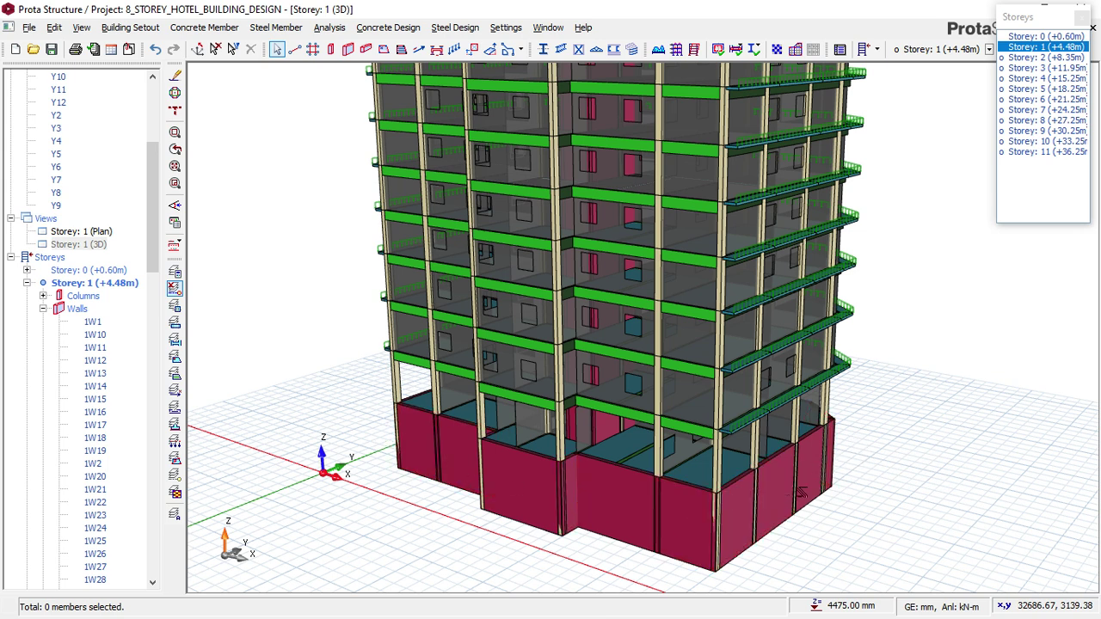
{"action": "mouse_move", "coordinate": [472, 473]}
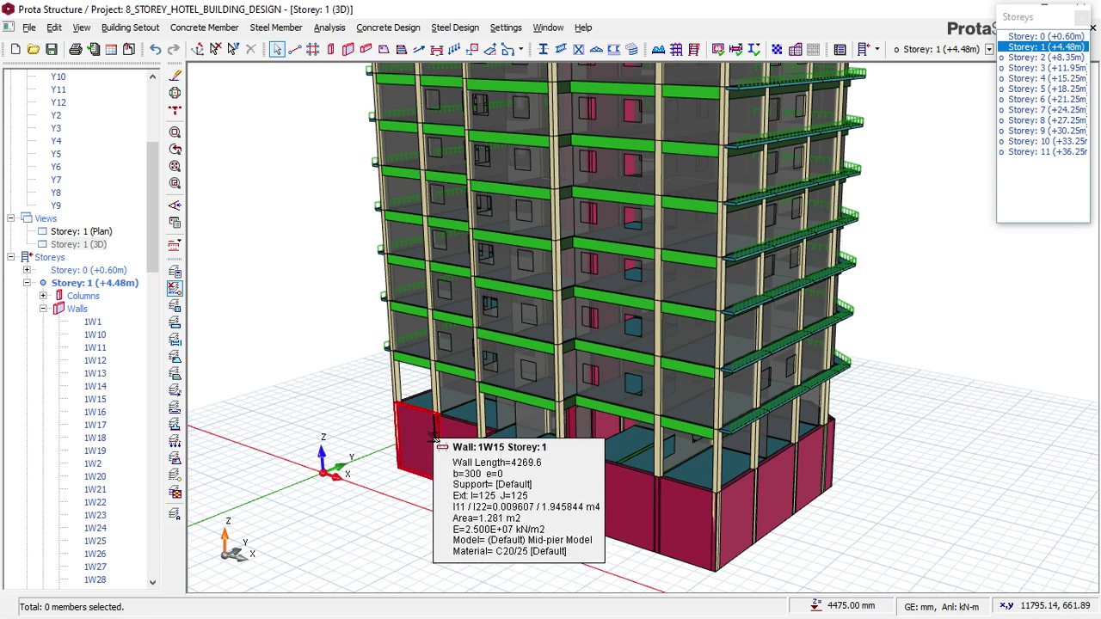
{"action": "middle_click_drag", "start_coordinate": [430, 438], "coordinate": [479, 433]}
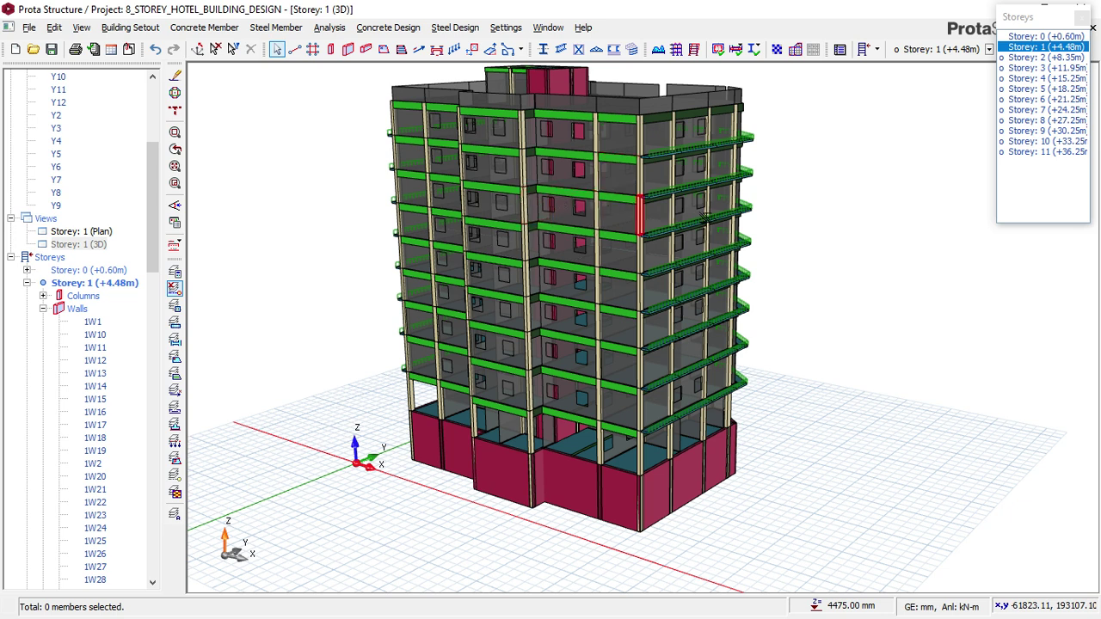
{"action": "mouse_move", "coordinate": [709, 220]}
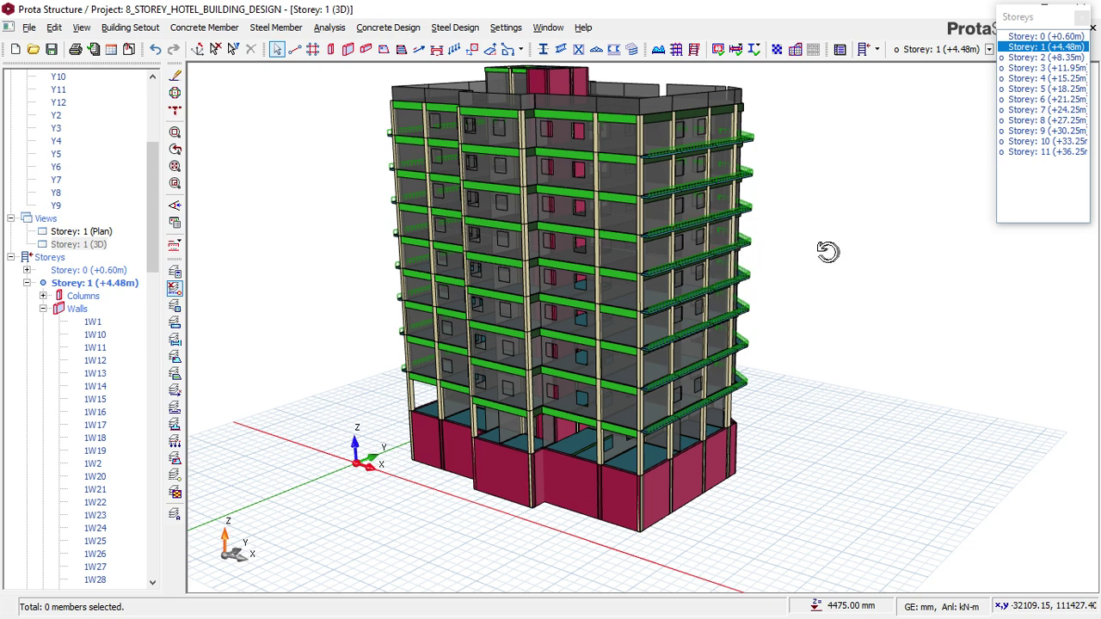
{"action": "mouse_move", "coordinate": [828, 251]}
{"action": "left_mouse_down"}
{"action": "mouse_move", "coordinate": [966, 238]}
{"action": "mouse_move", "coordinate": [816, 243]}
{"action": "left_mouse_up"}
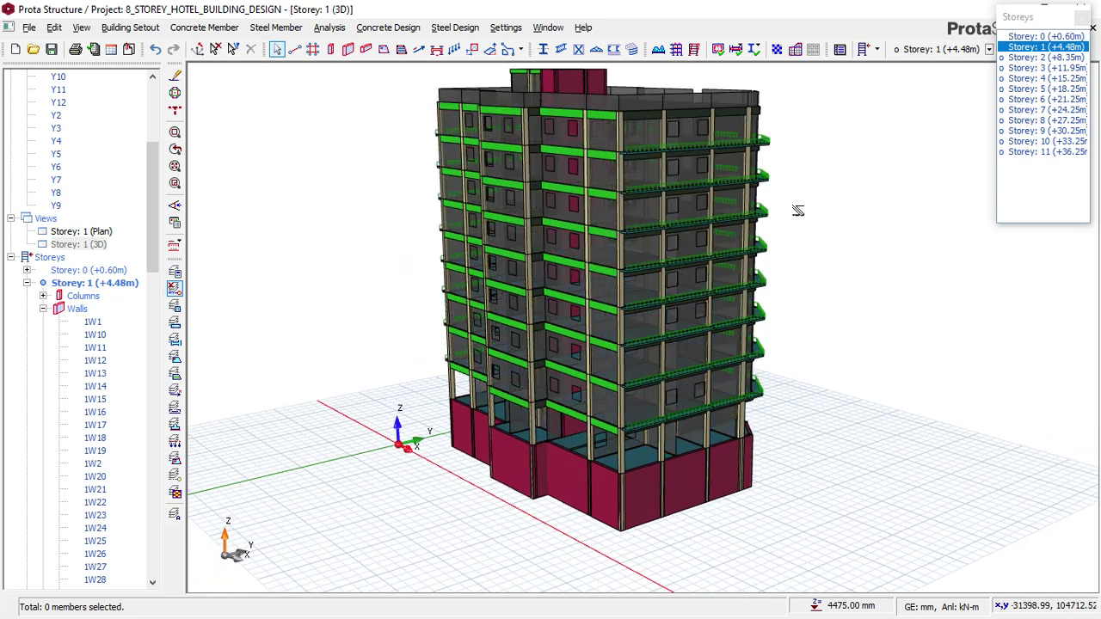